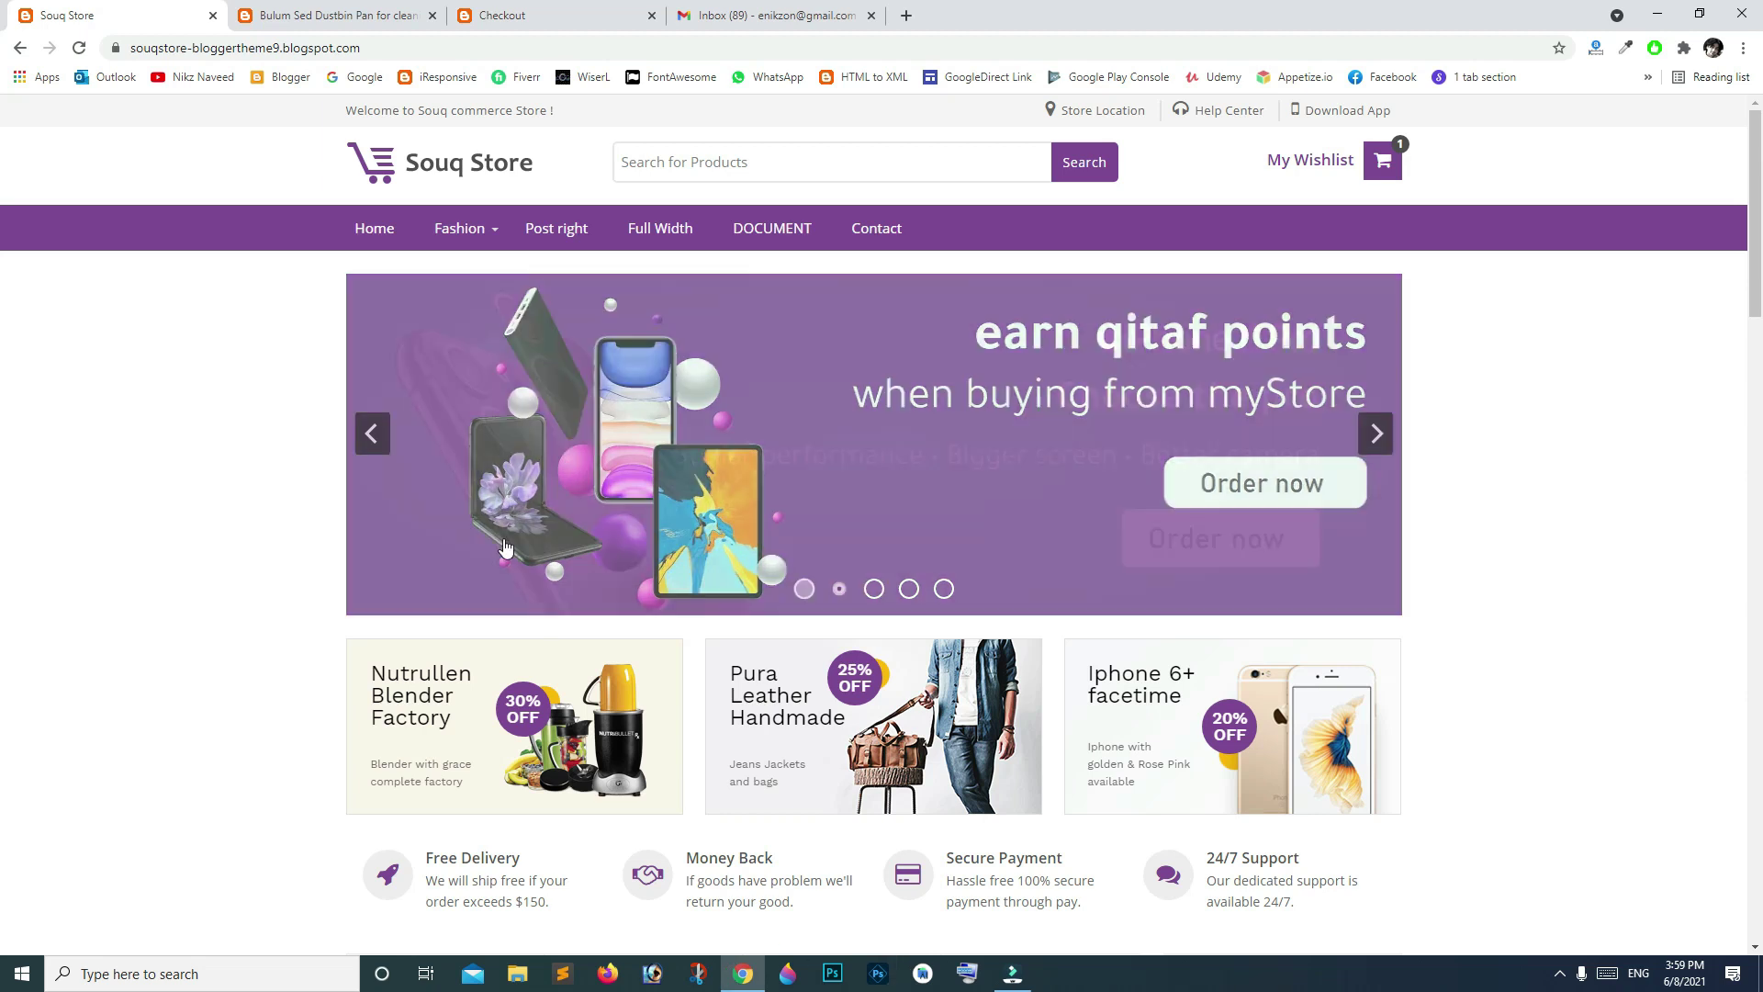
Step: Add the Bulum Sed Dustbin Pan to the wishlist and cart from its product page
click(340, 15)
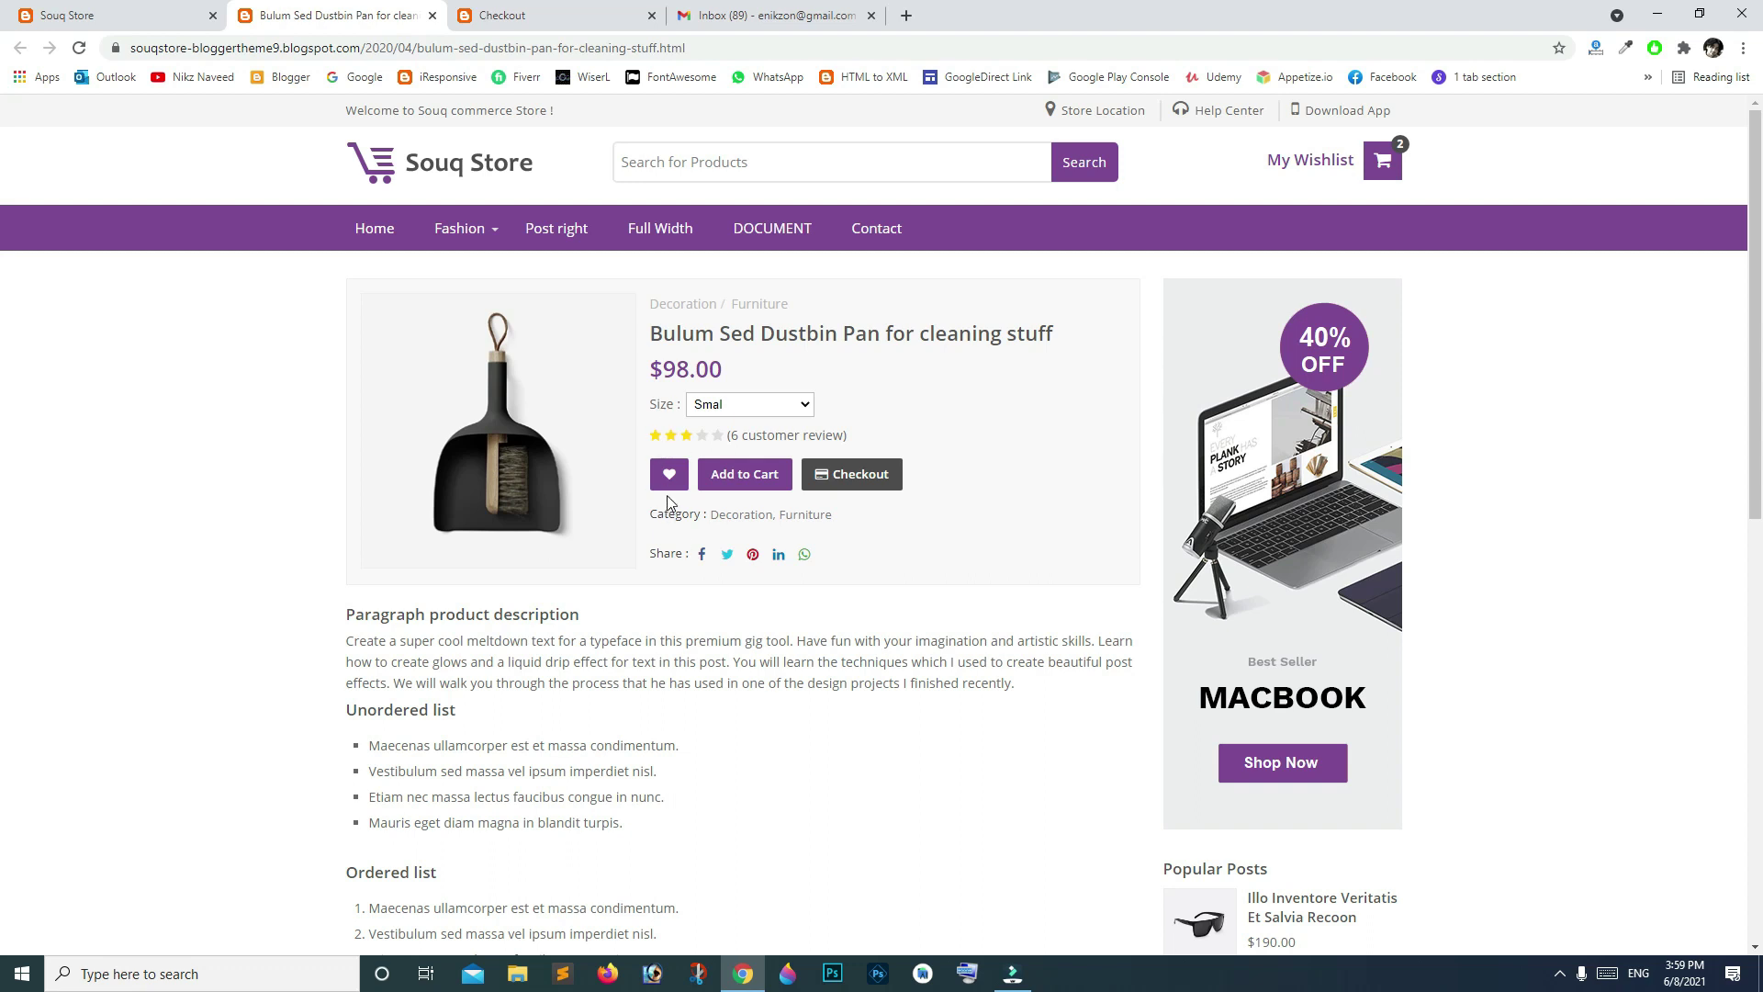
click(668, 475)
click(744, 474)
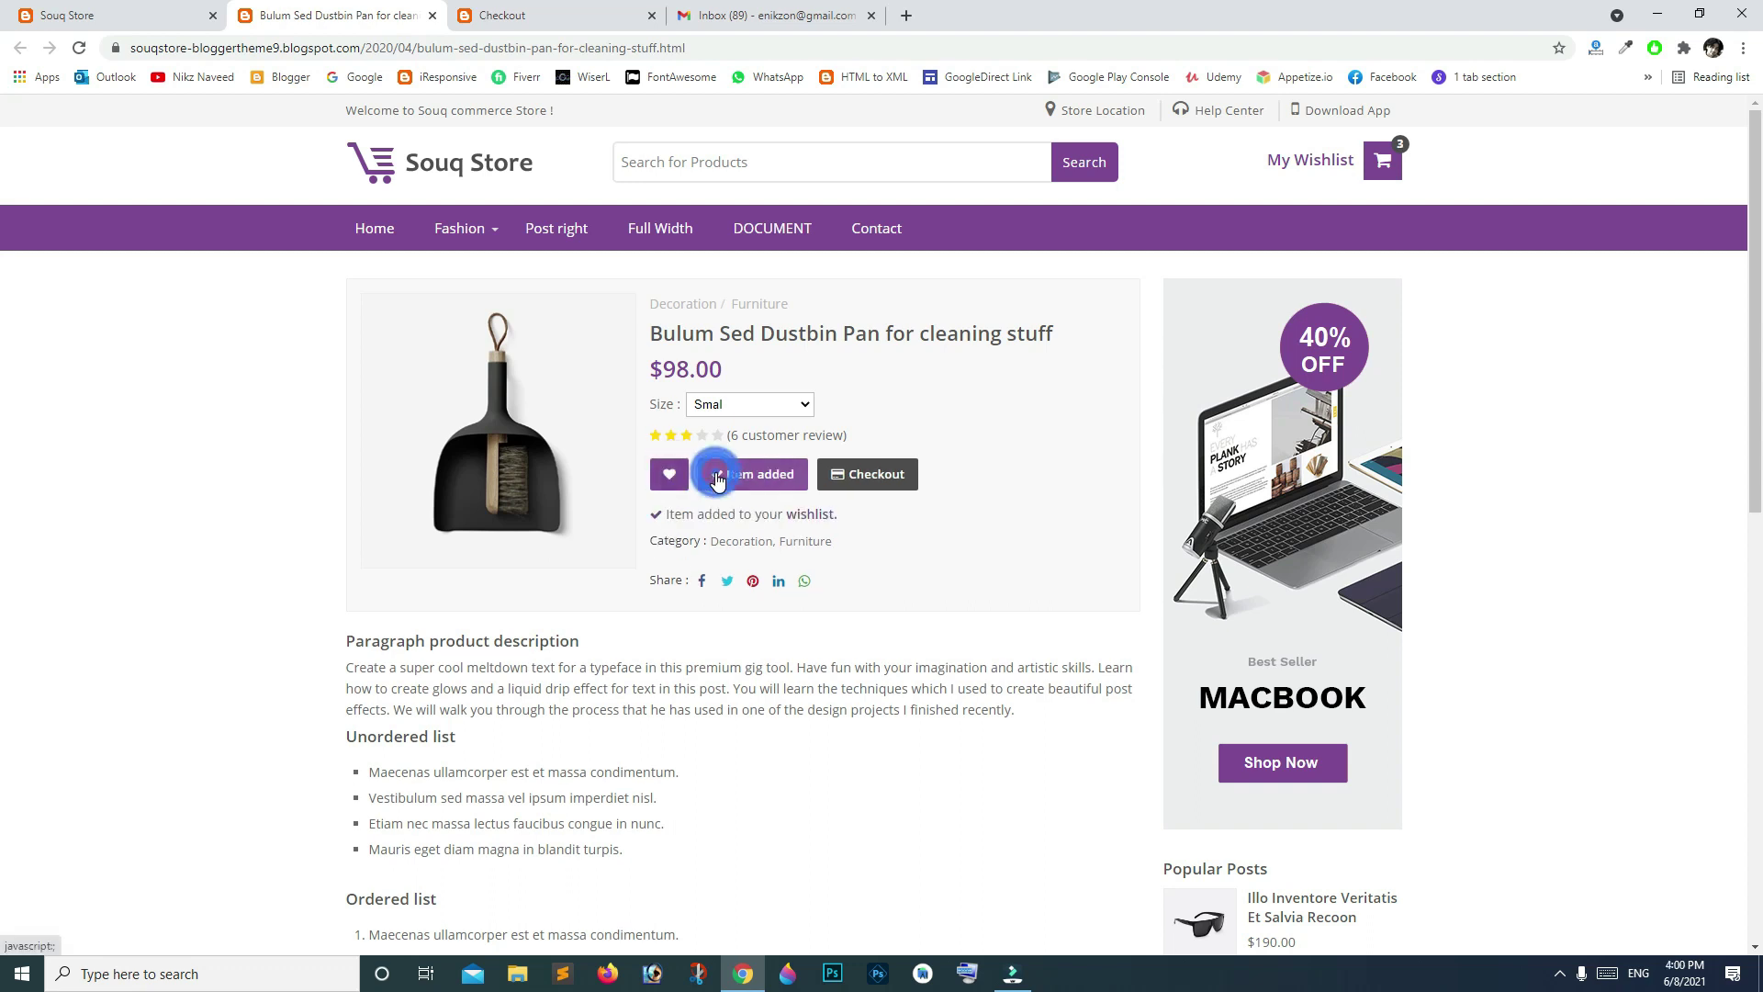
mouse_move(463, 229)
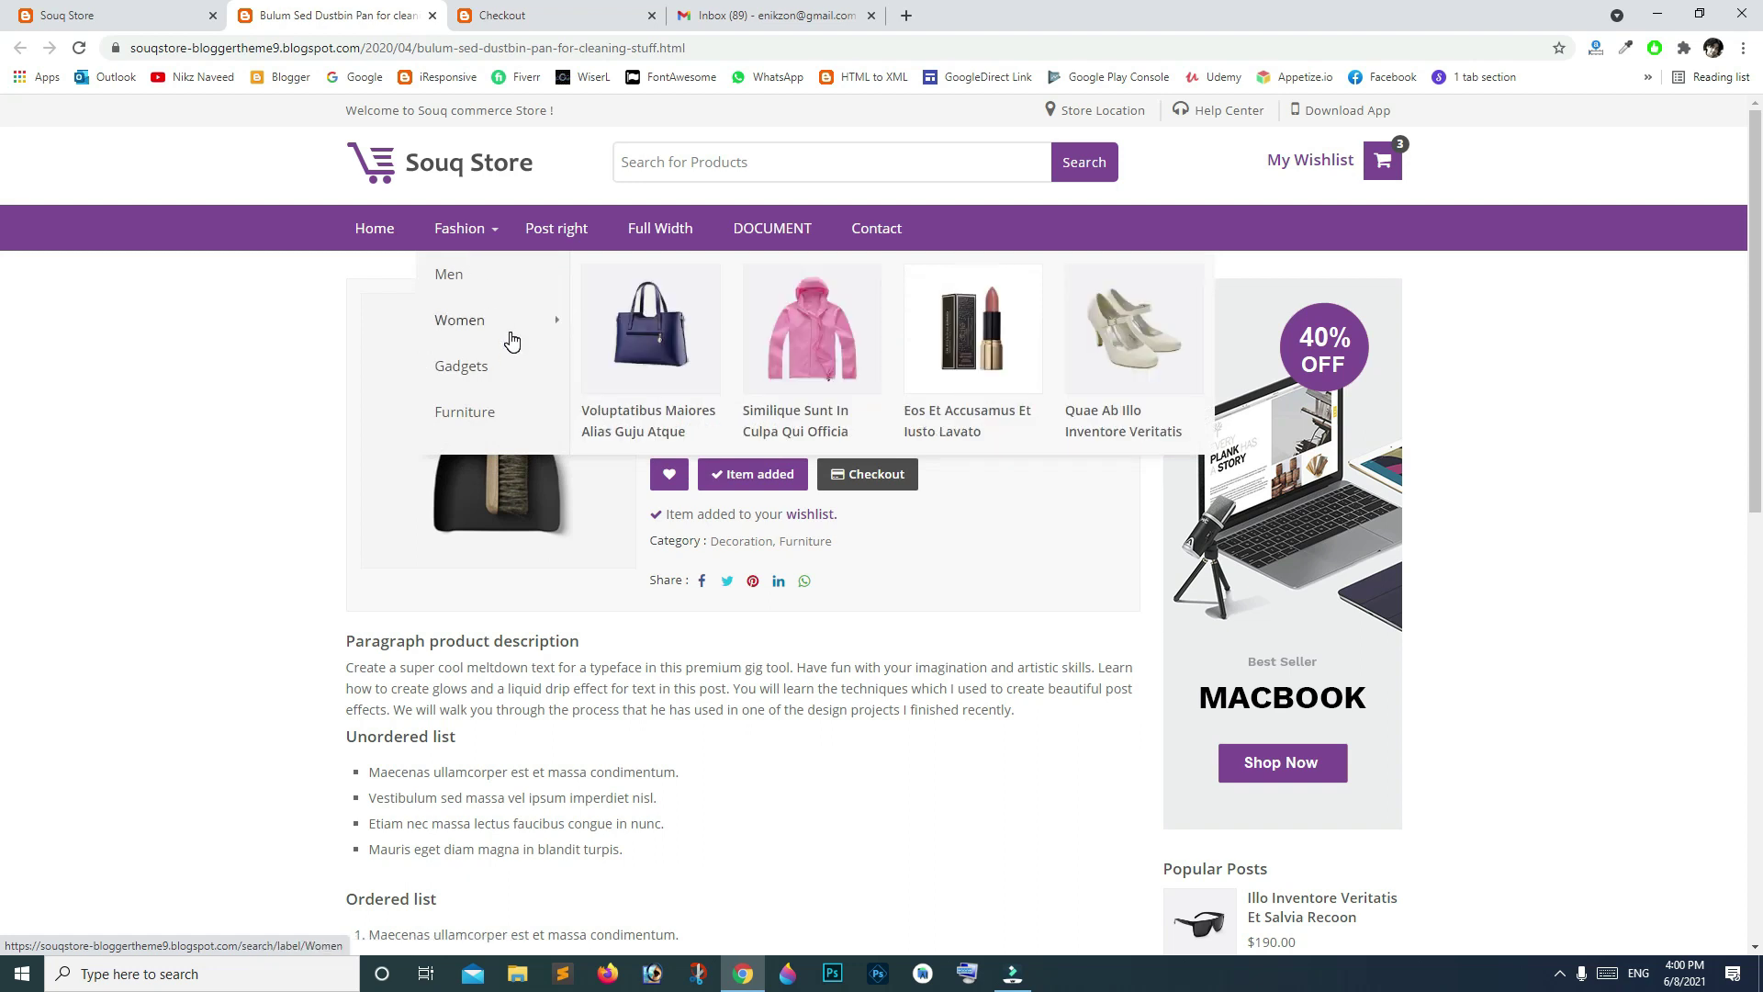
Step: On the checkout page, pick Bank Transfer as the payment method and confirm the order
click(528, 19)
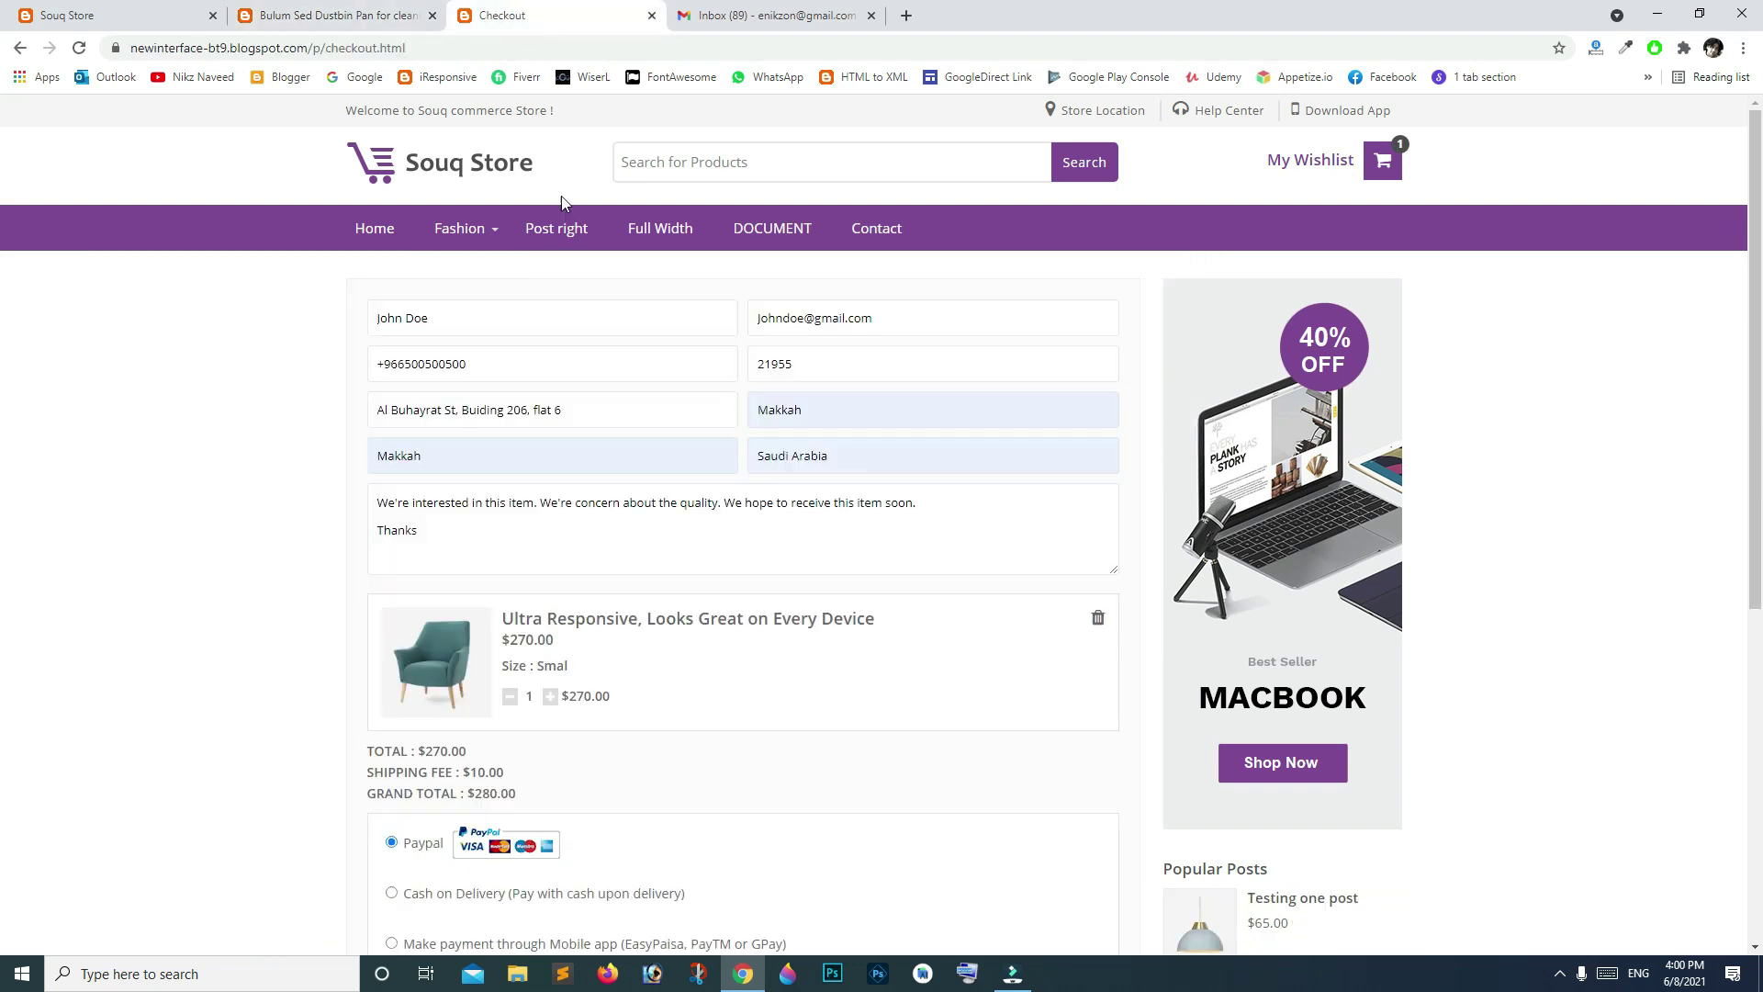
scroll(716, 454, down, 3)
scroll(673, 504, down, 1)
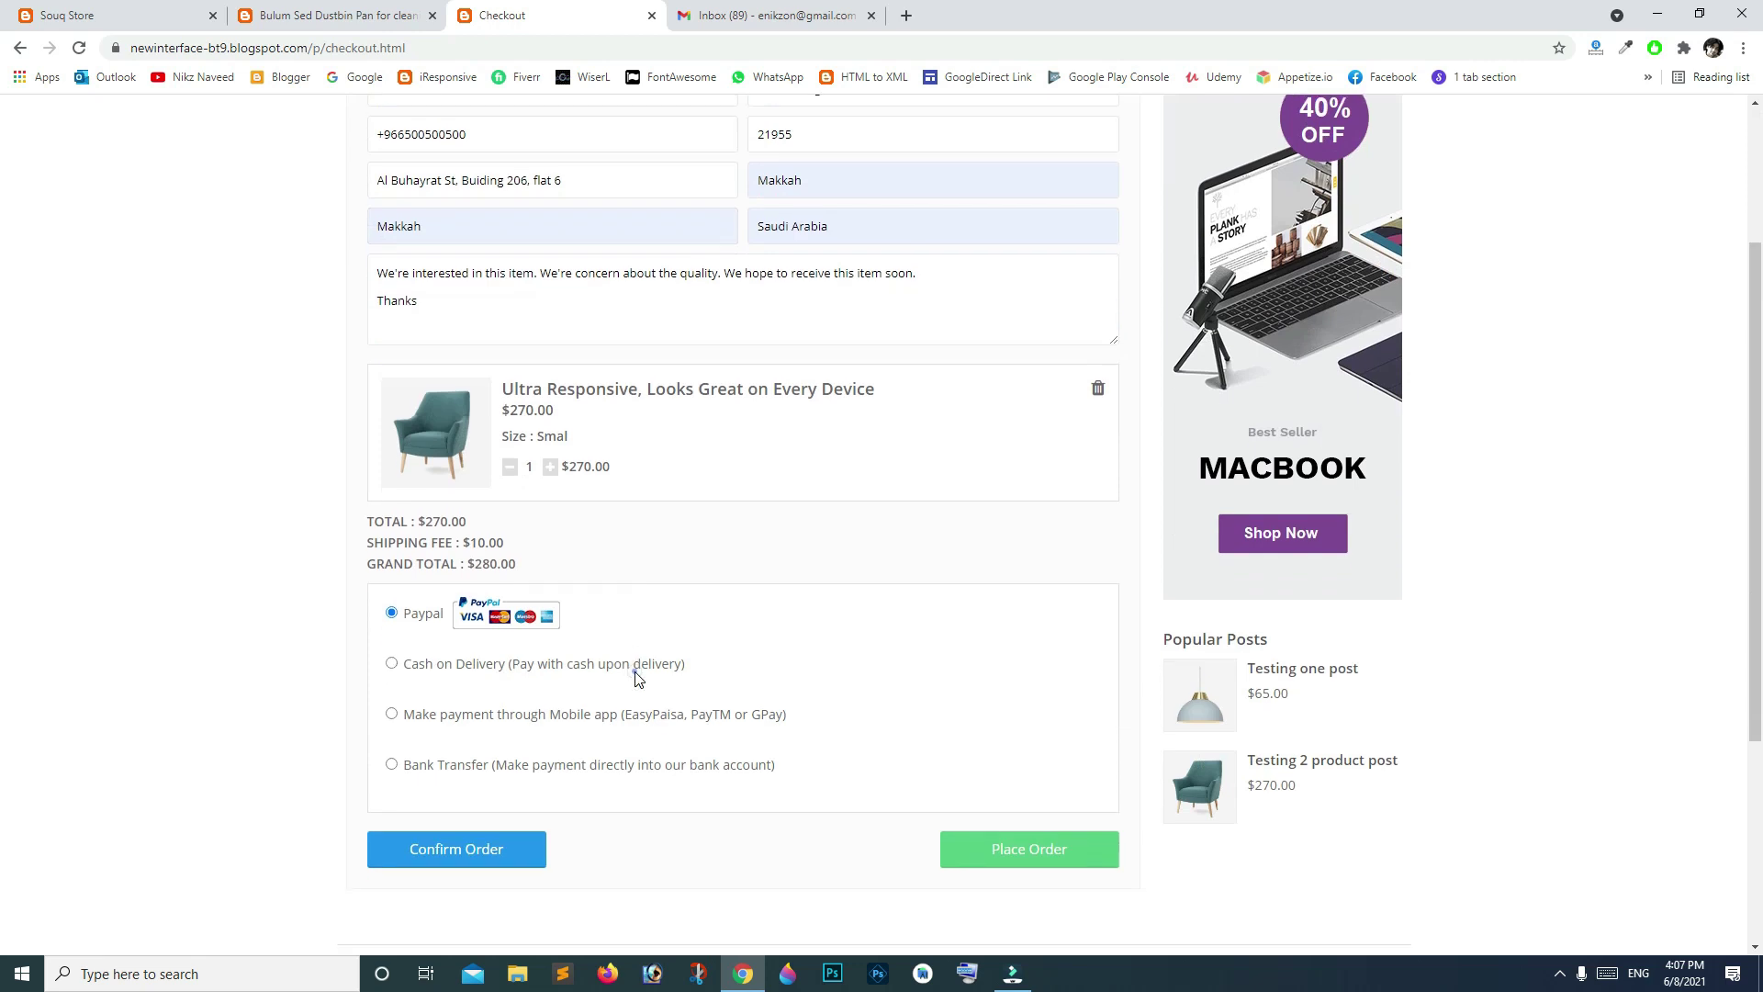
click(633, 662)
click(669, 716)
click(717, 766)
scroll(689, 716, down, 1)
click(457, 785)
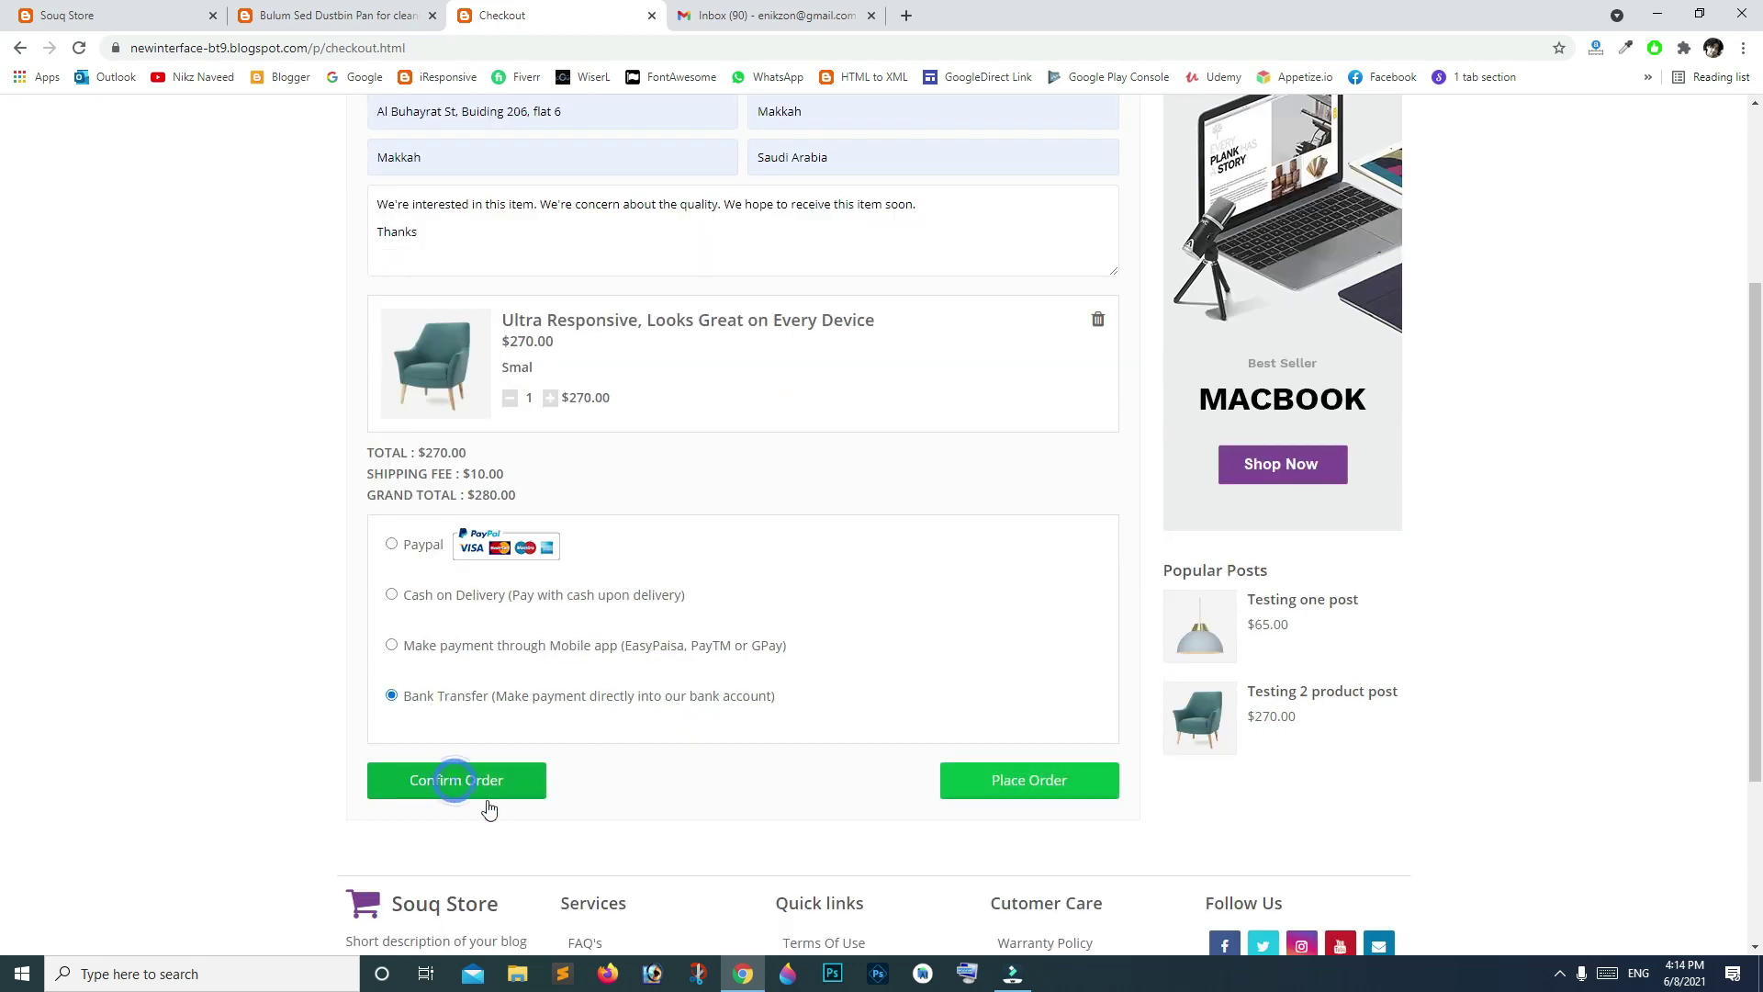
Step: Place the Bank Transfer order, review its confirmation details, then go to Gmail
click(1012, 783)
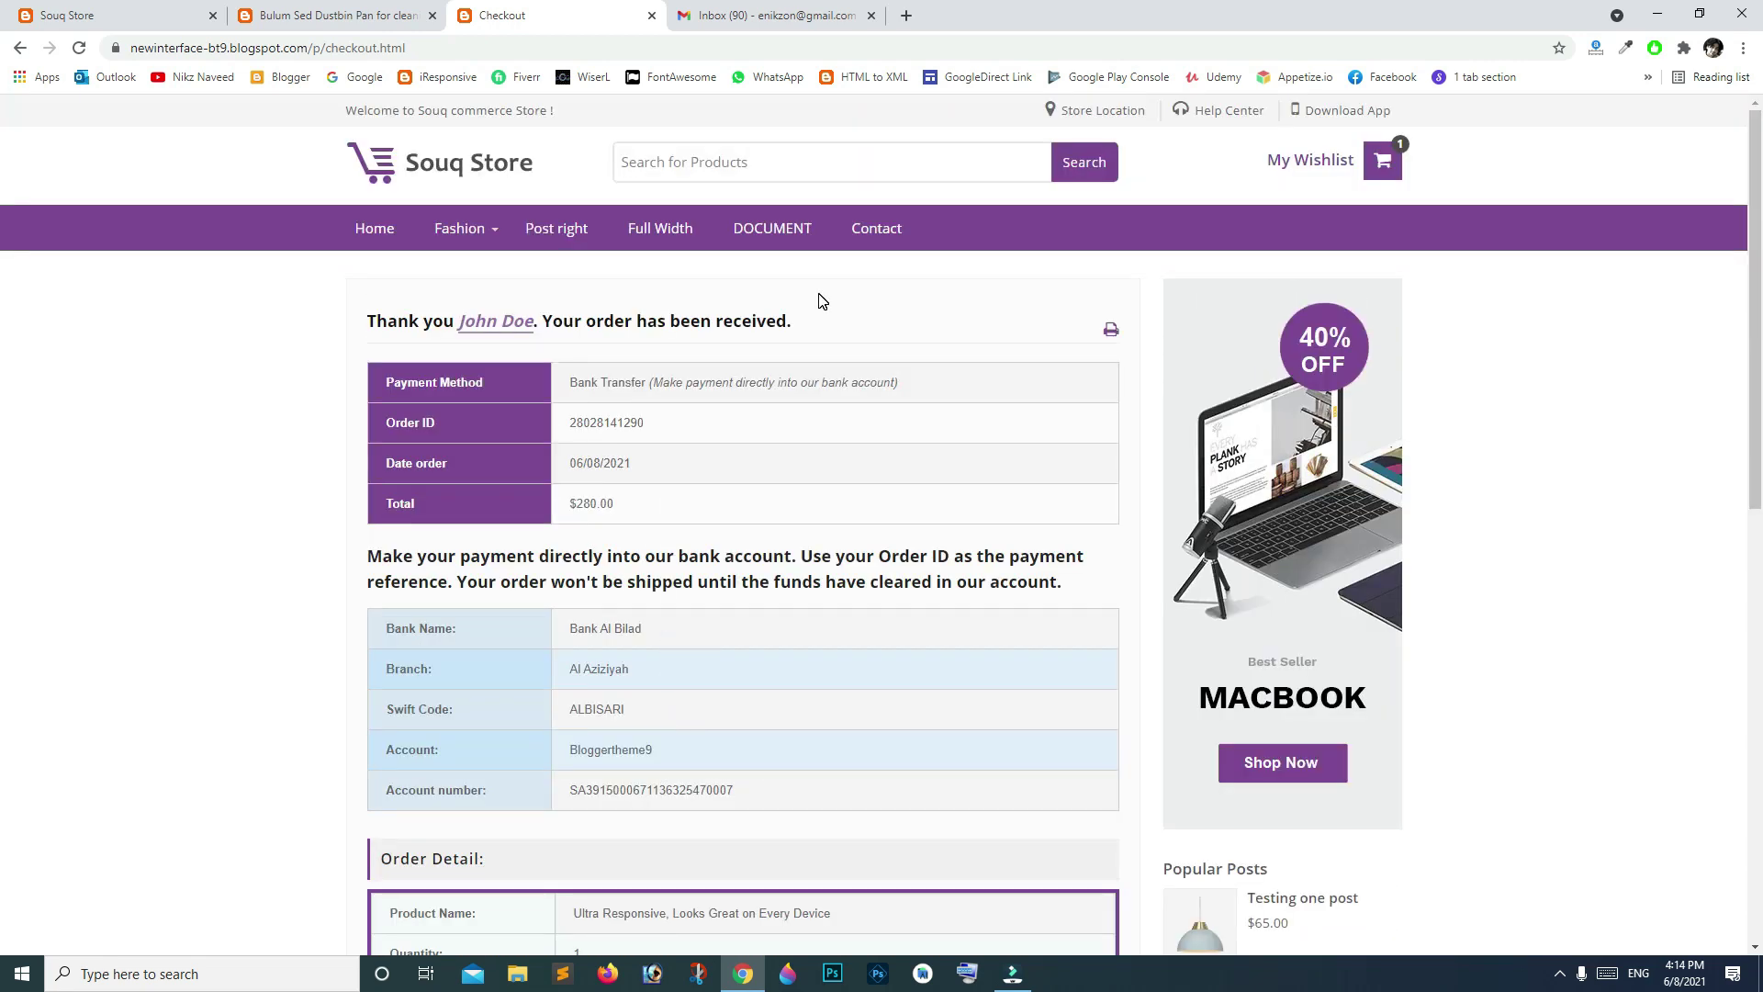
scroll(706, 361, down, 2)
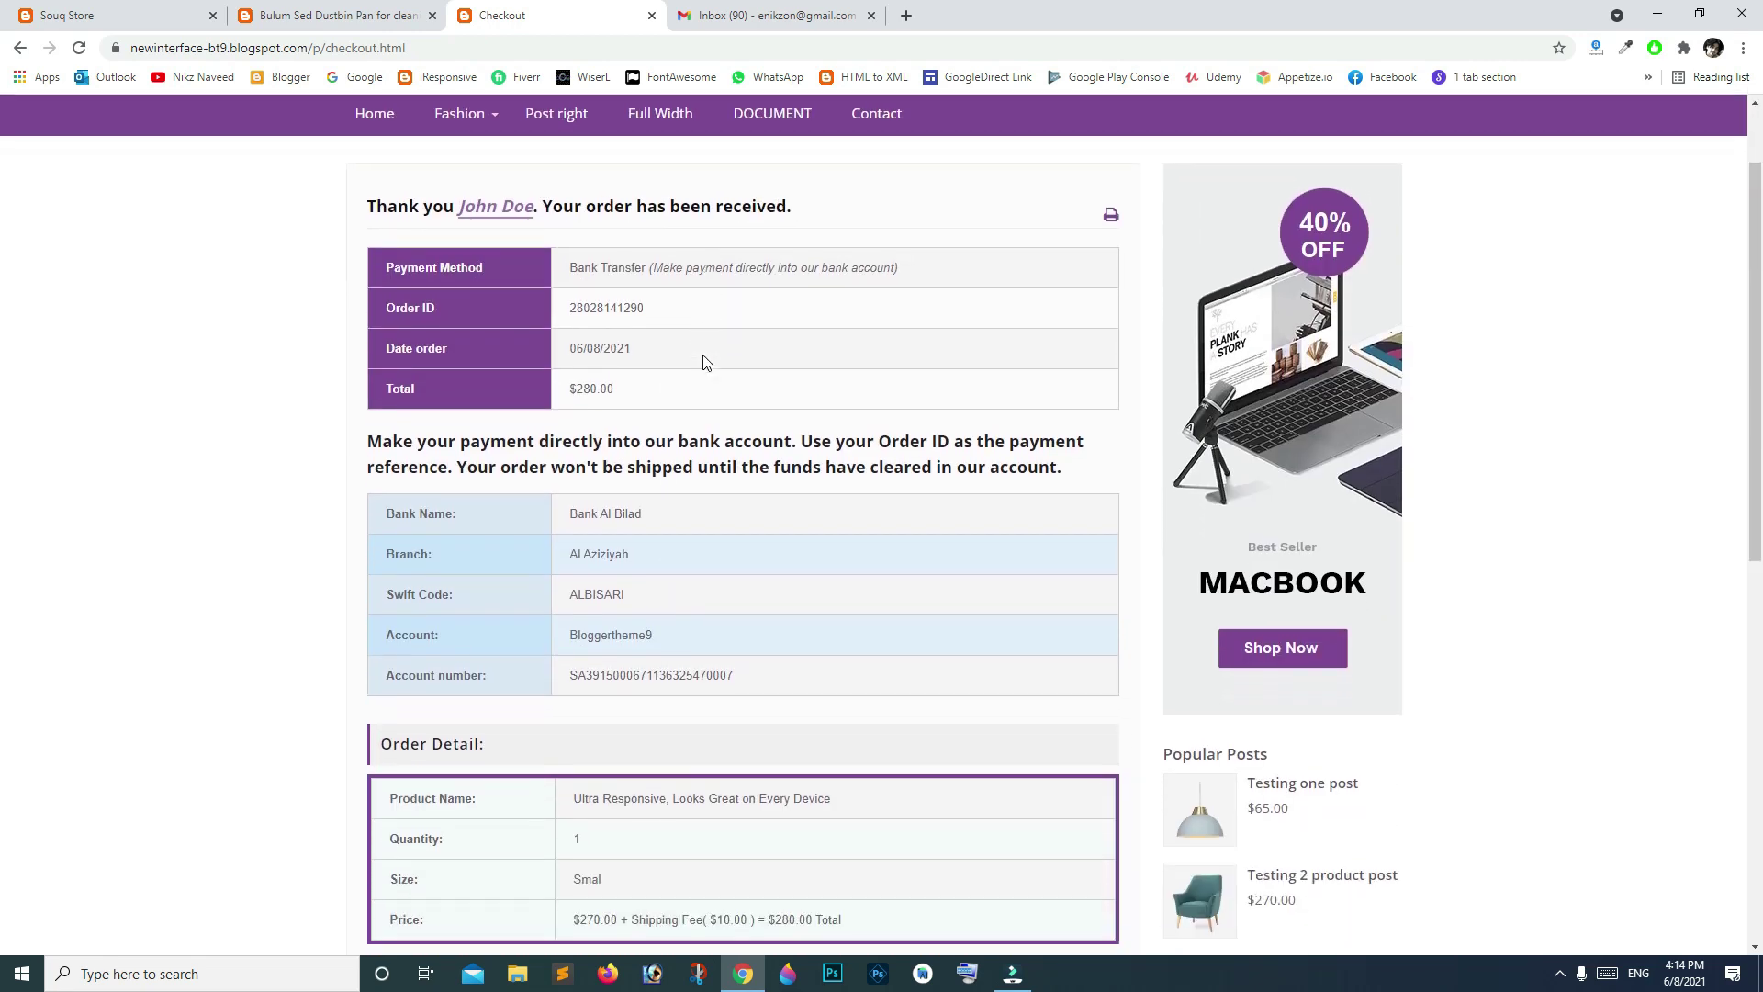
scroll(707, 361, down, 1)
scroll(707, 361, down, 1)
scroll(486, 560, down, 1)
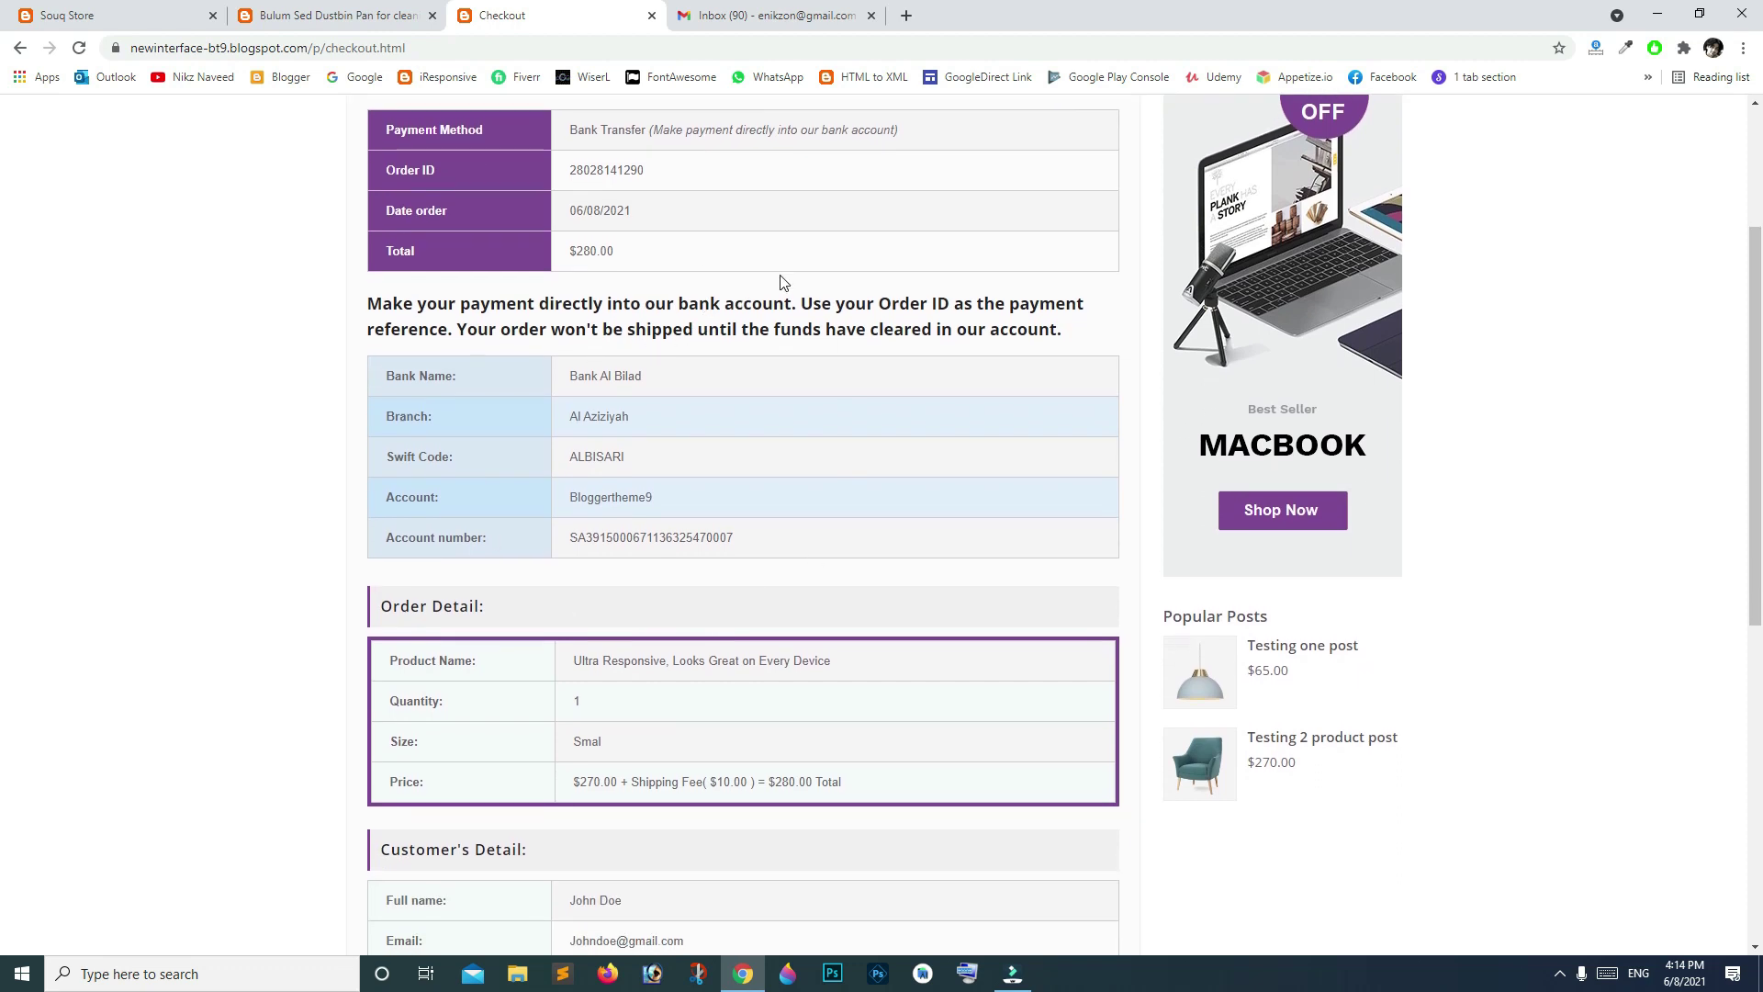
scroll(707, 447, down, 1)
scroll(706, 448, down, 1)
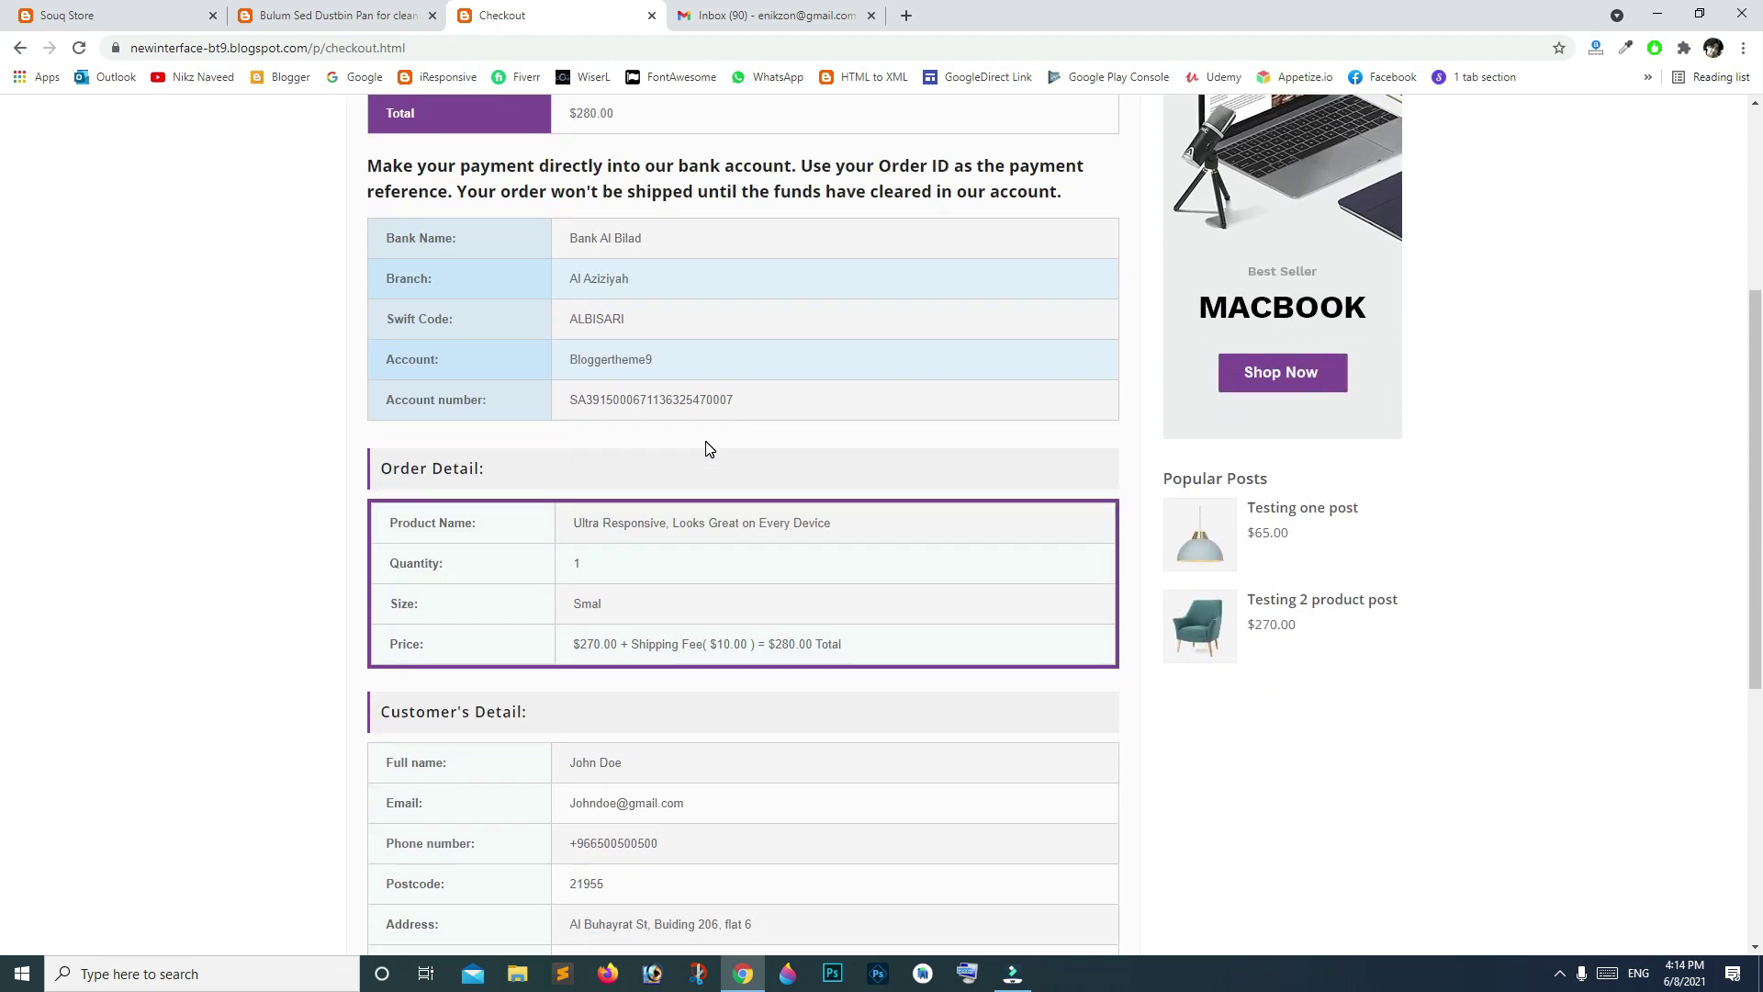
click(771, 15)
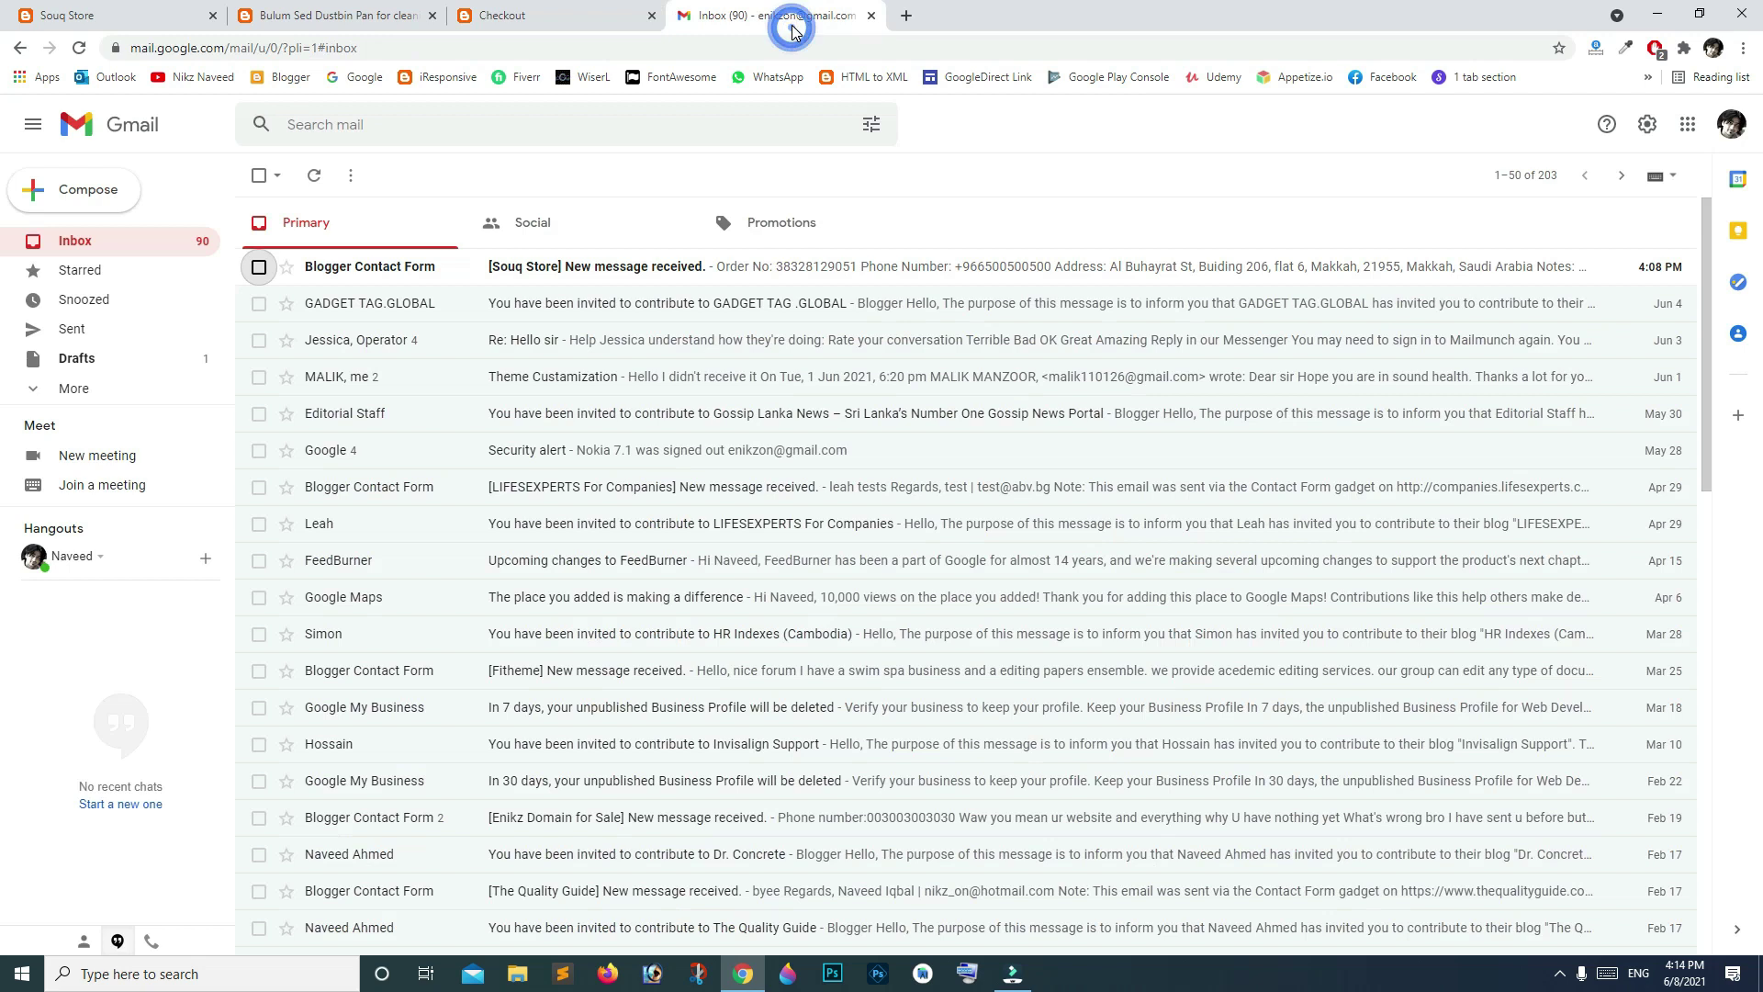
Step: Read the order details in the '[Souq Store] New message received' email
click(874, 265)
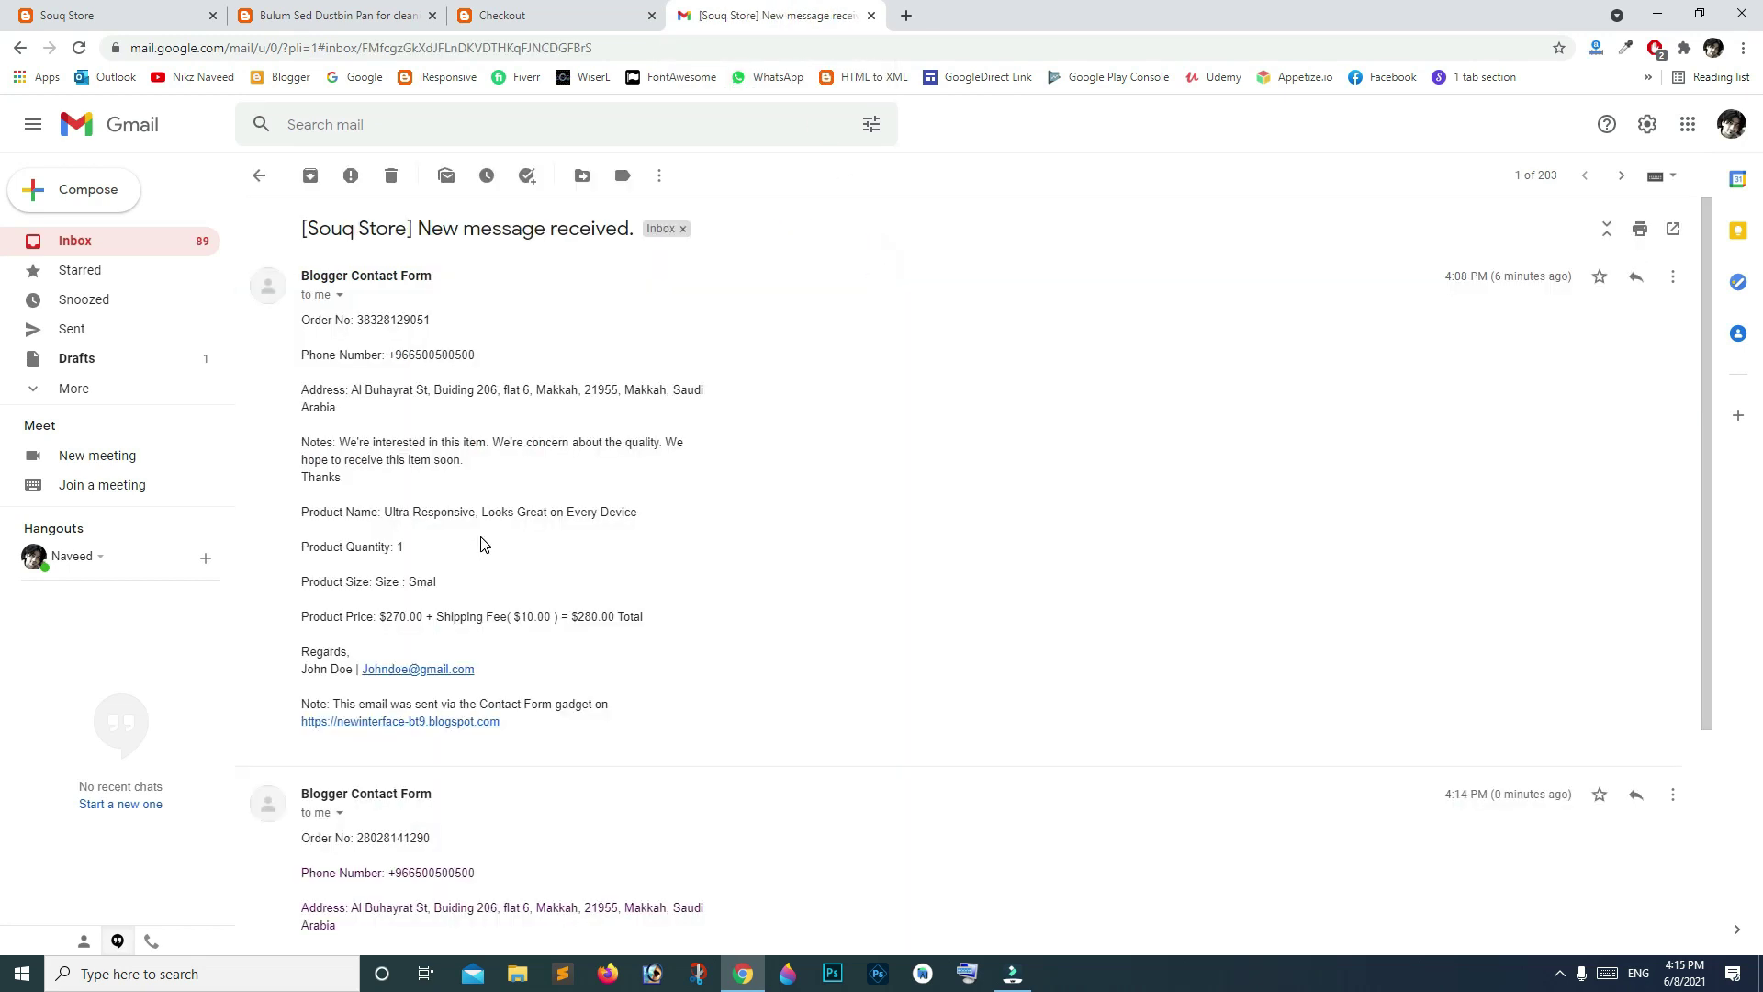
scroll(481, 546, down, 1)
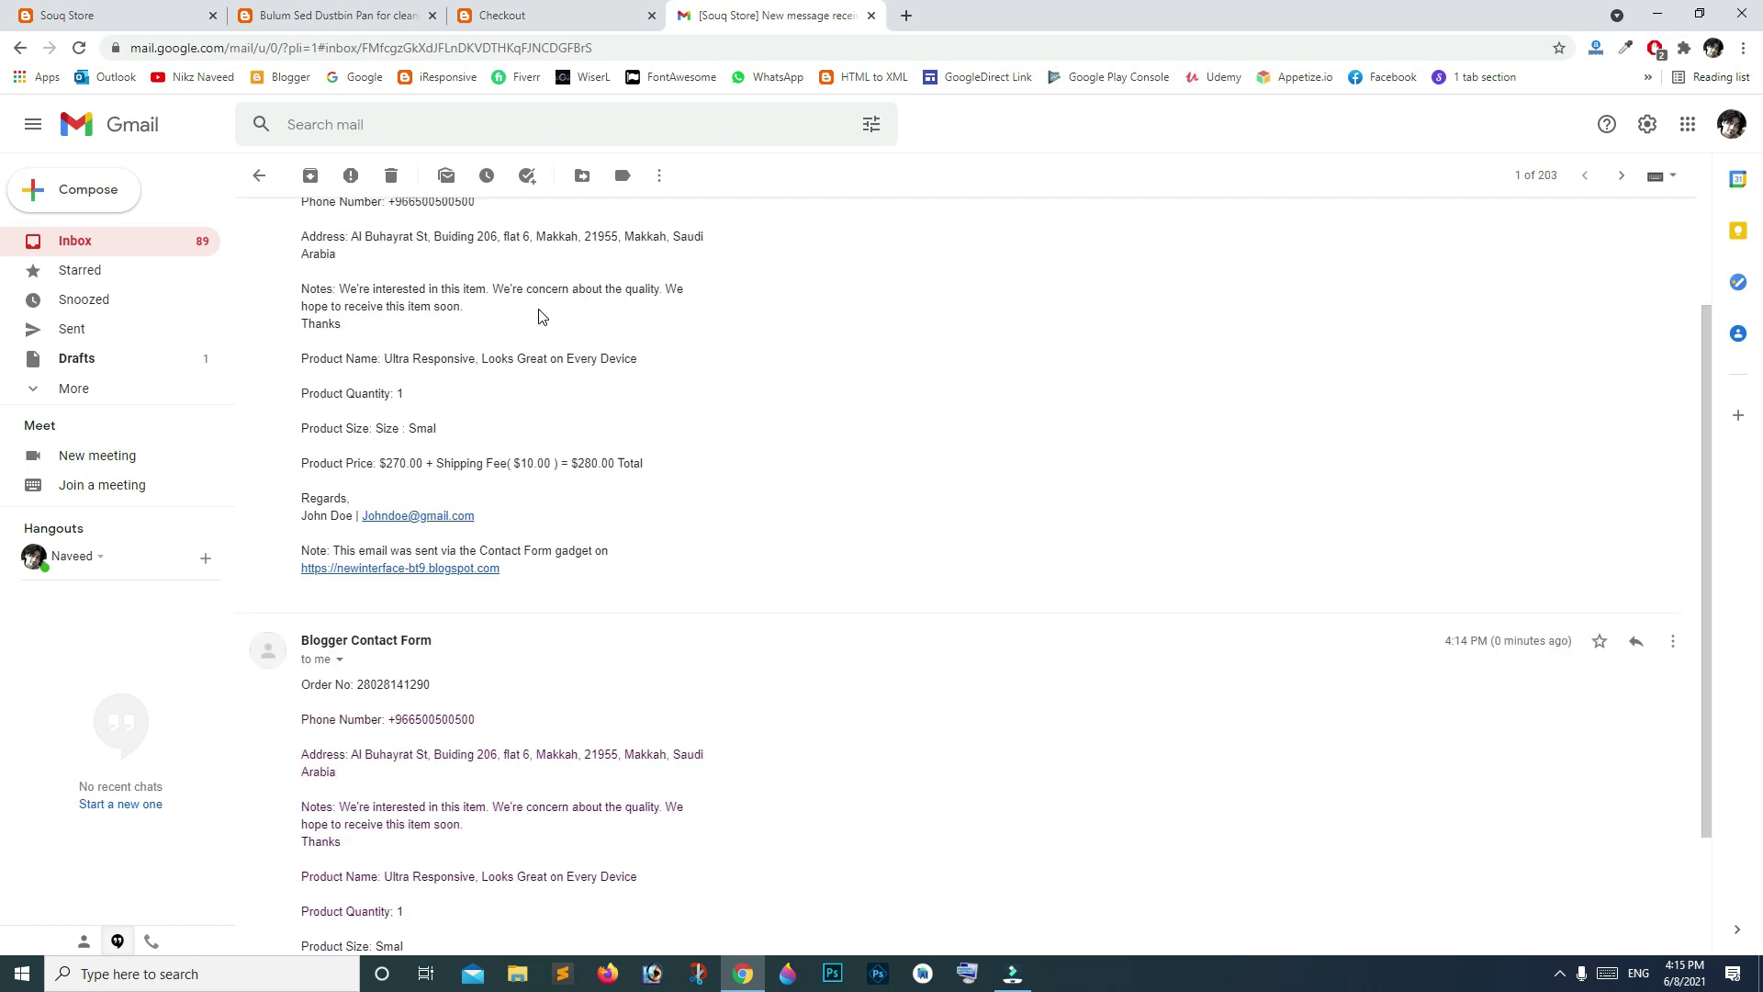
scroll(538, 316, up, 1)
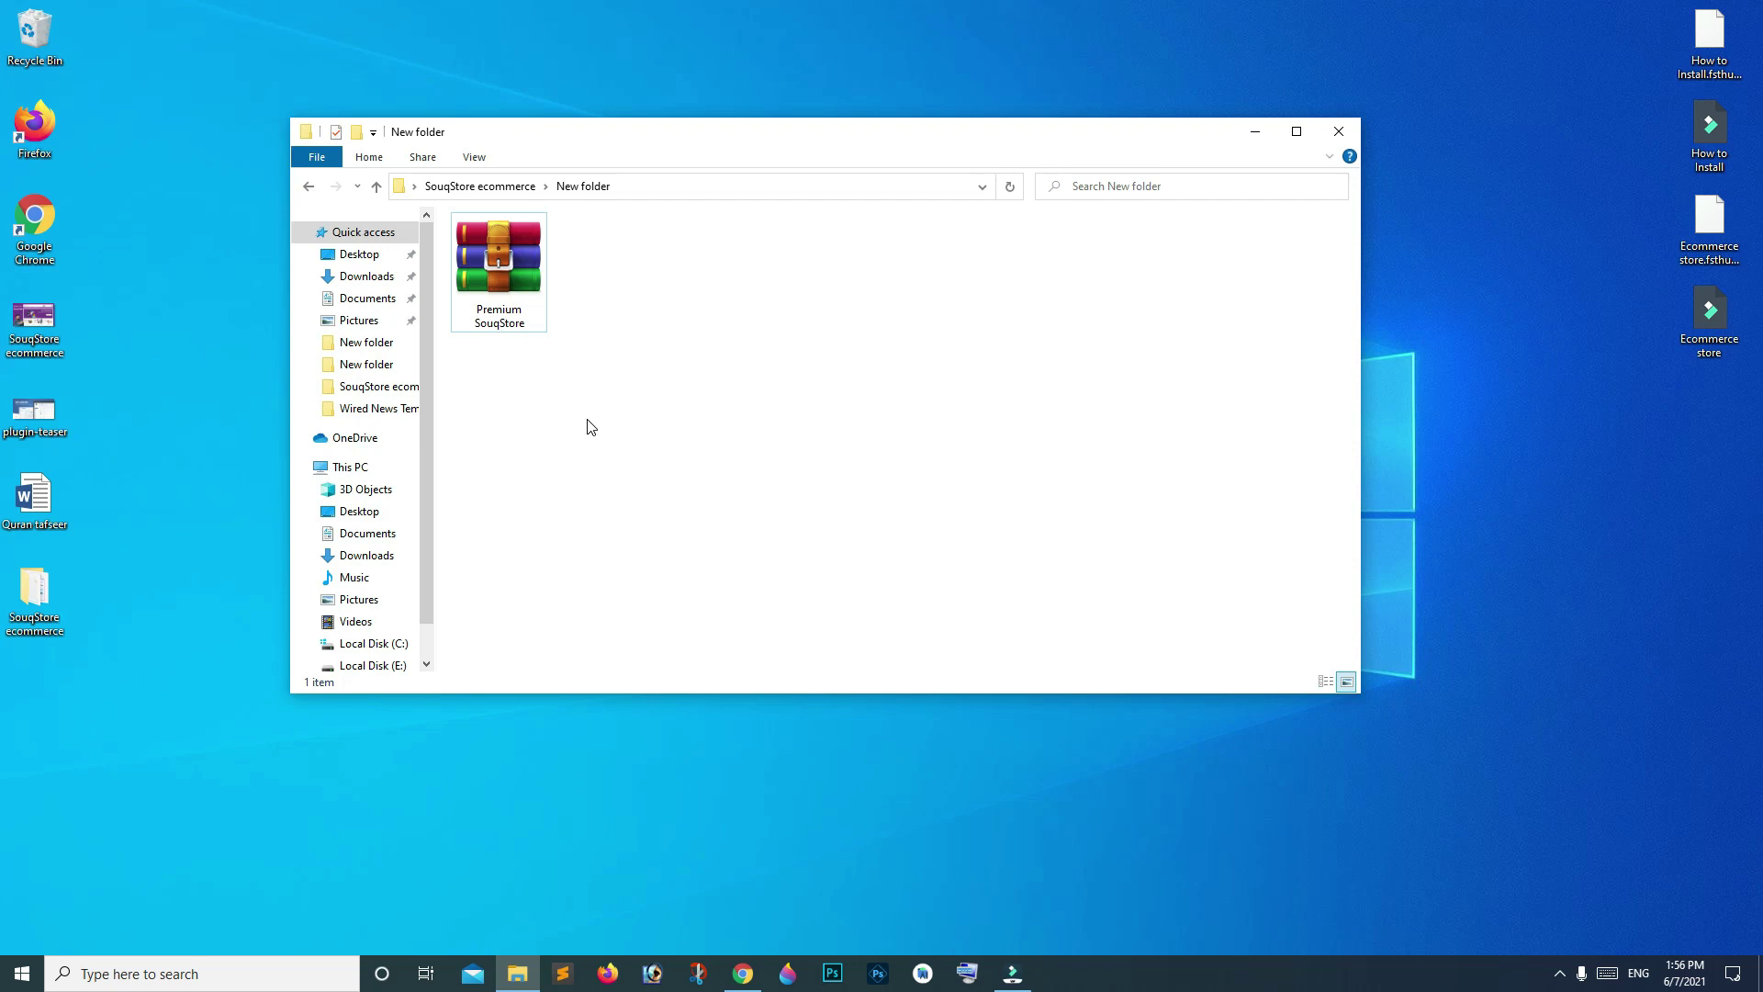
Step: Extract the Premium SouqStore archive into the current folder
click(515, 288)
right_click(515, 288)
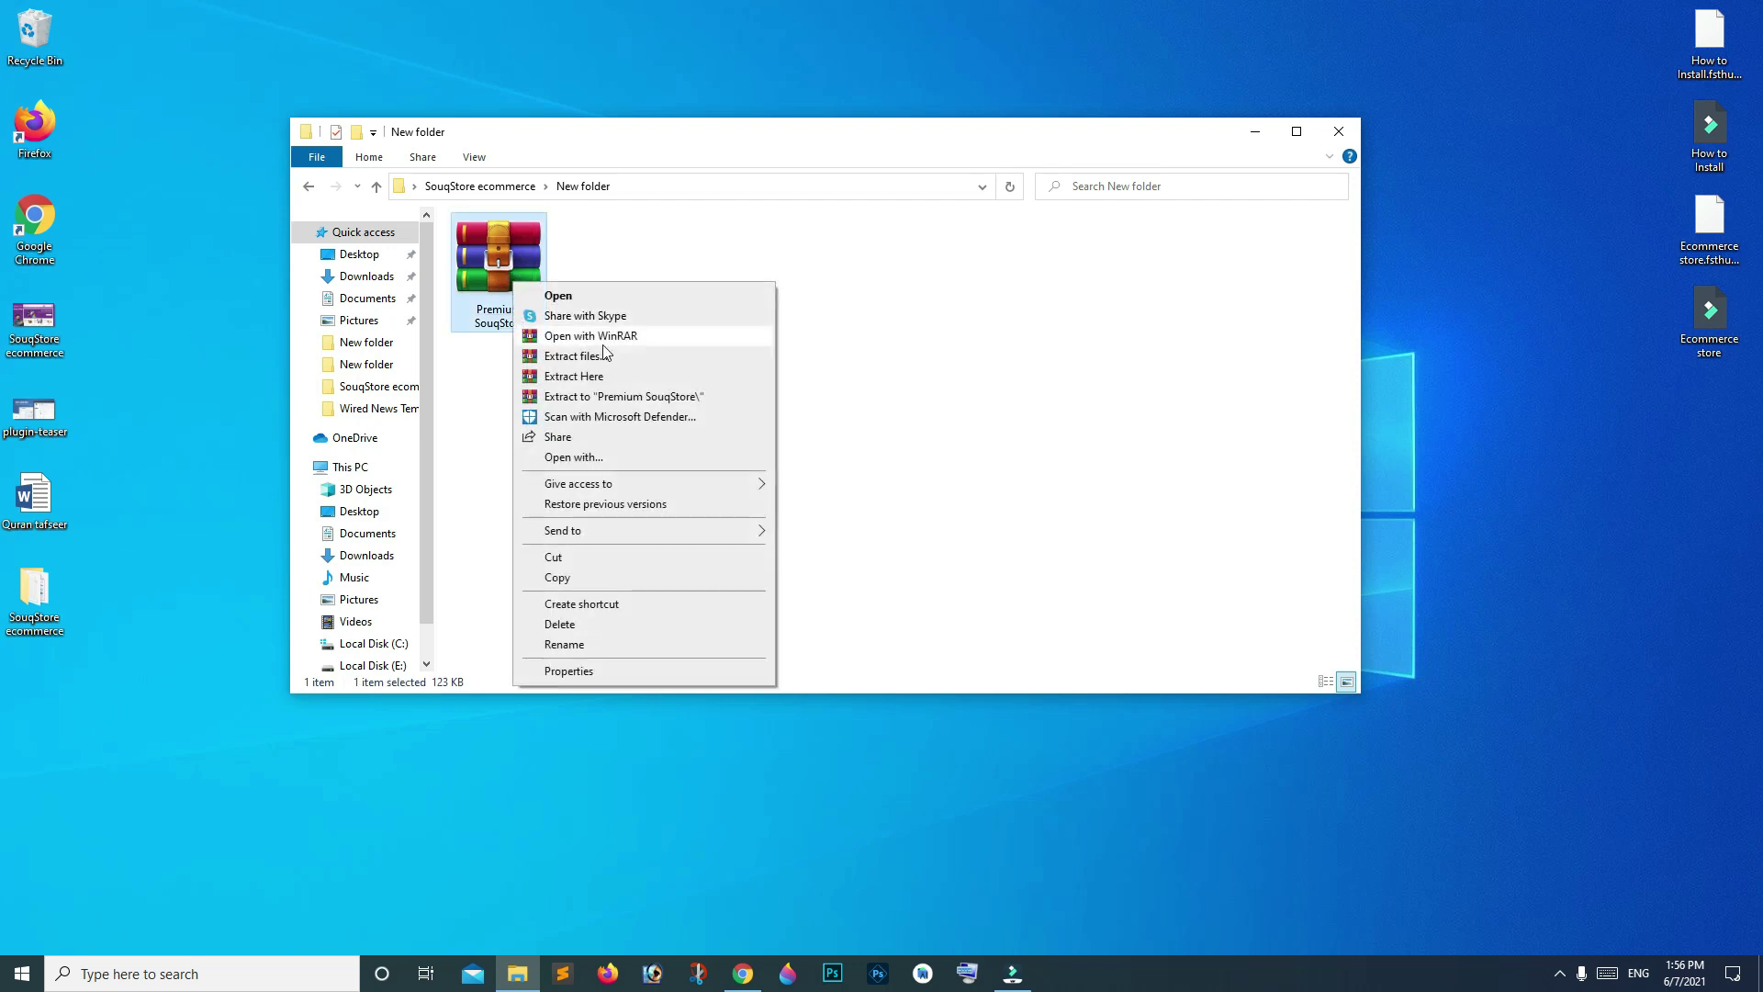
click(700, 382)
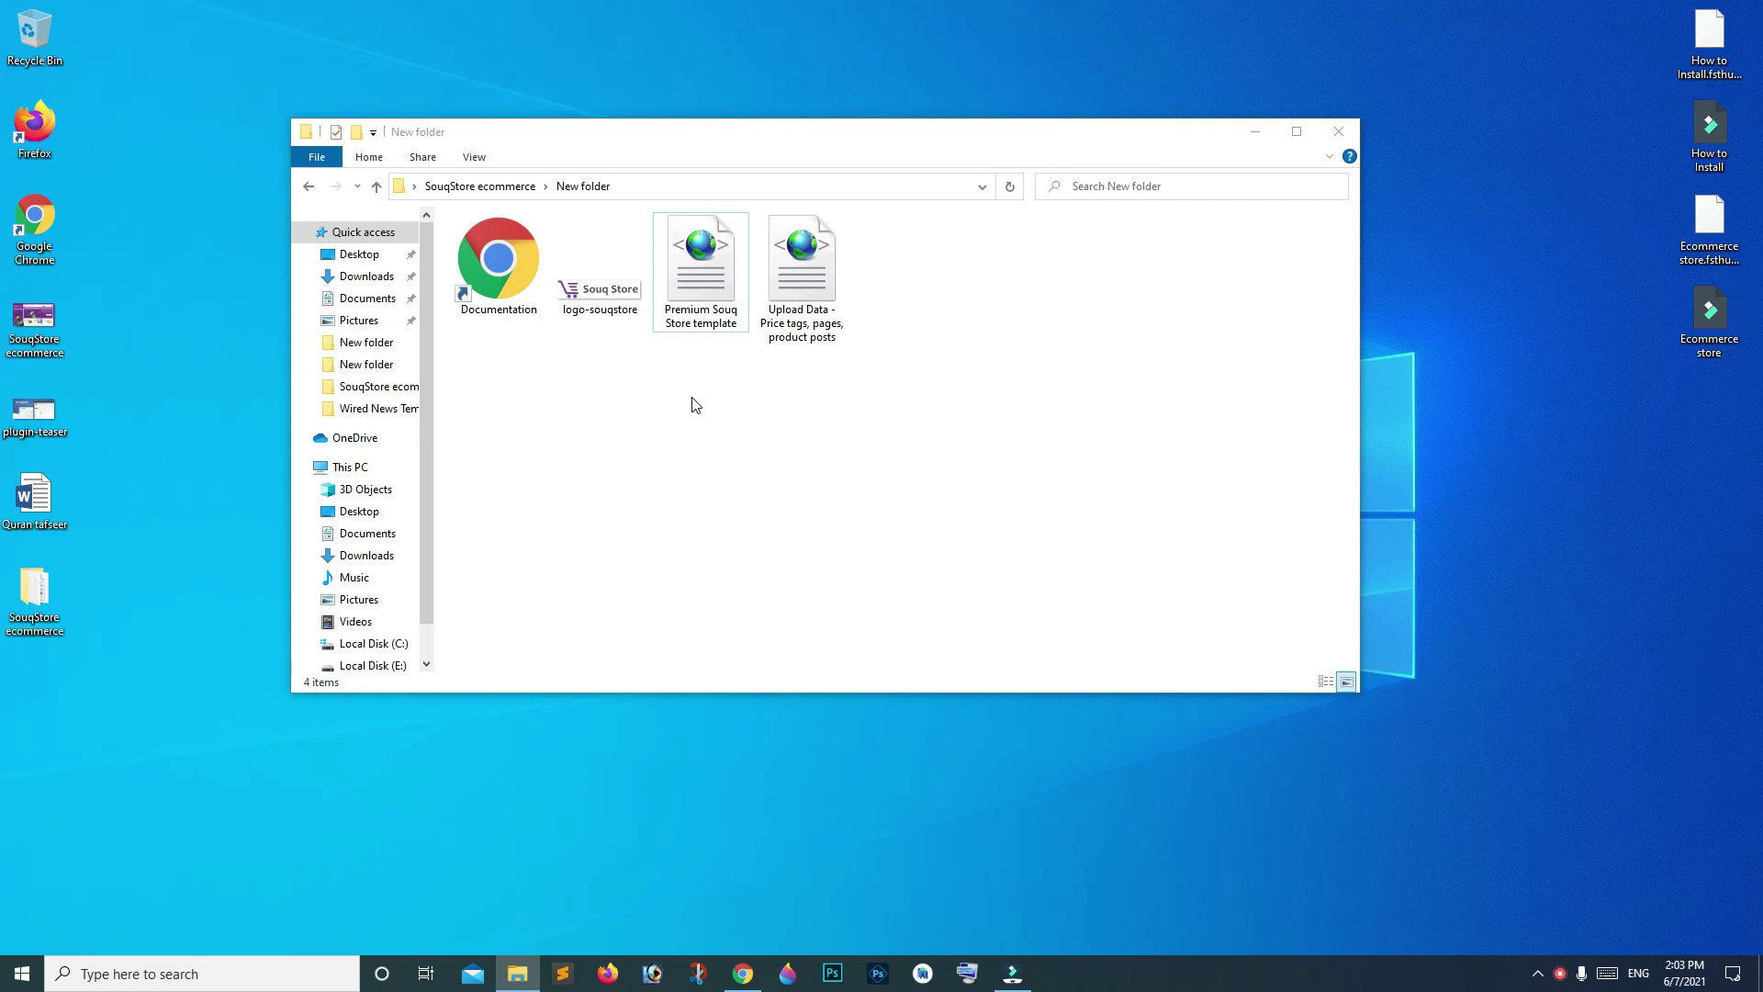
Step: Inspect the extracted Premium Souq Store template and Upload Data files
click(701, 272)
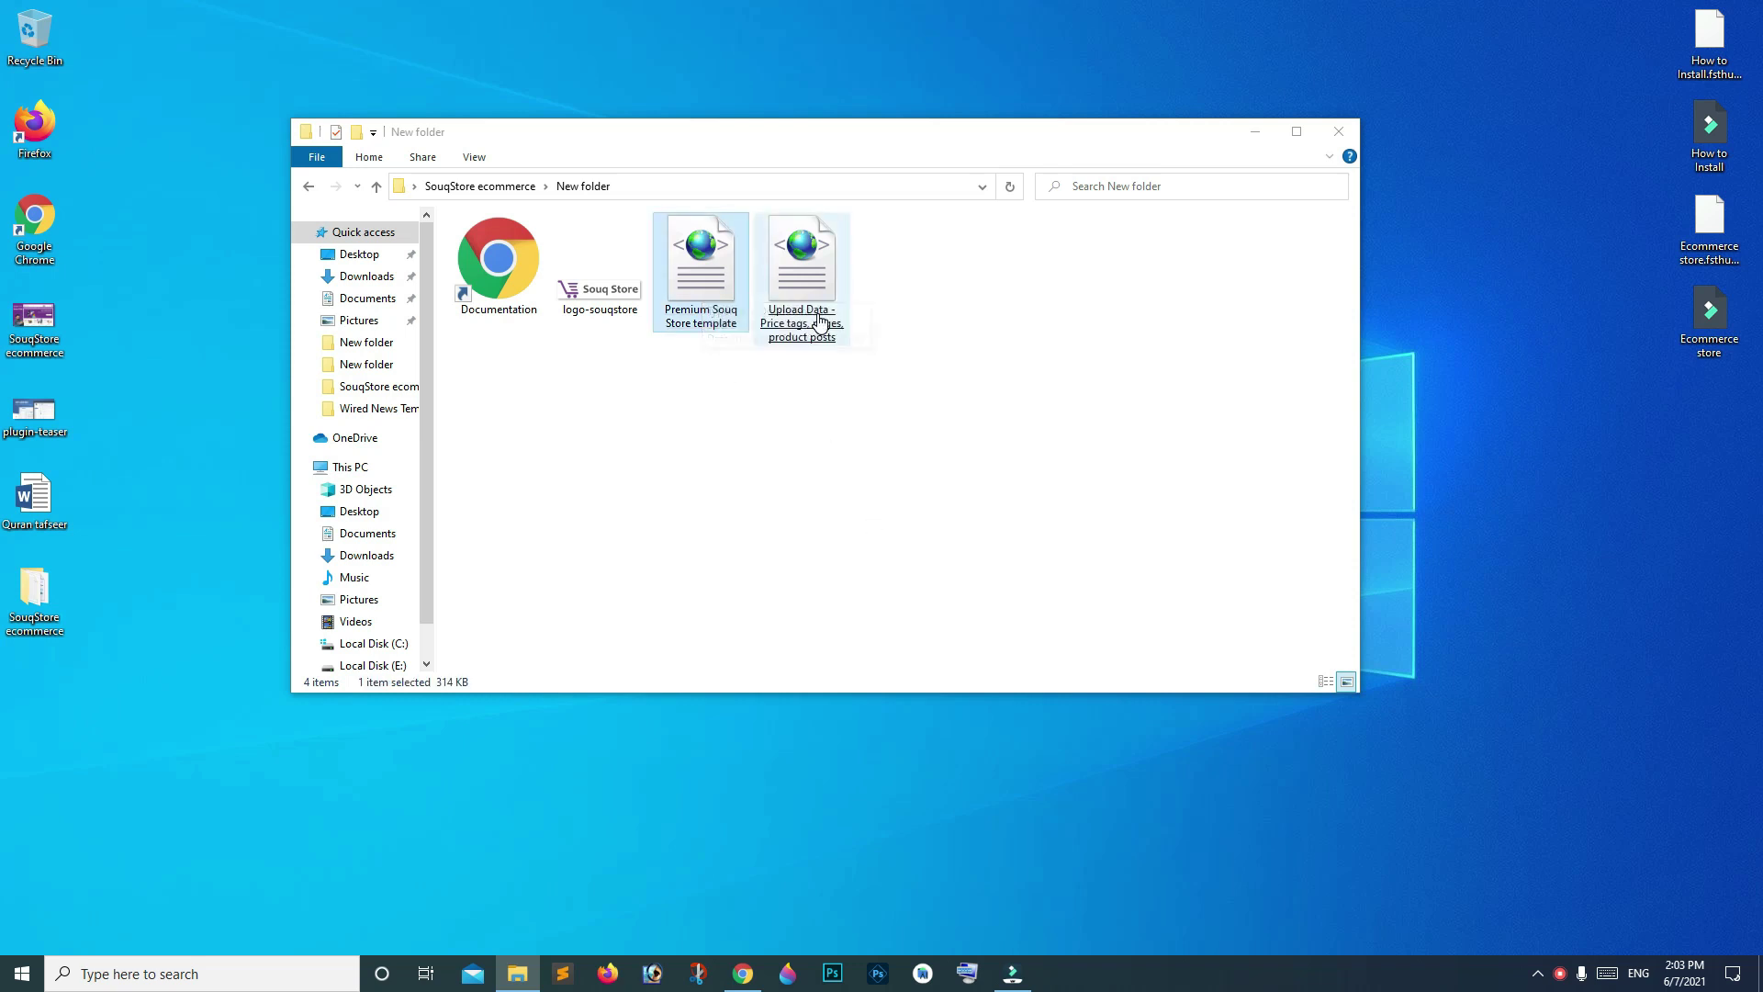
click(819, 322)
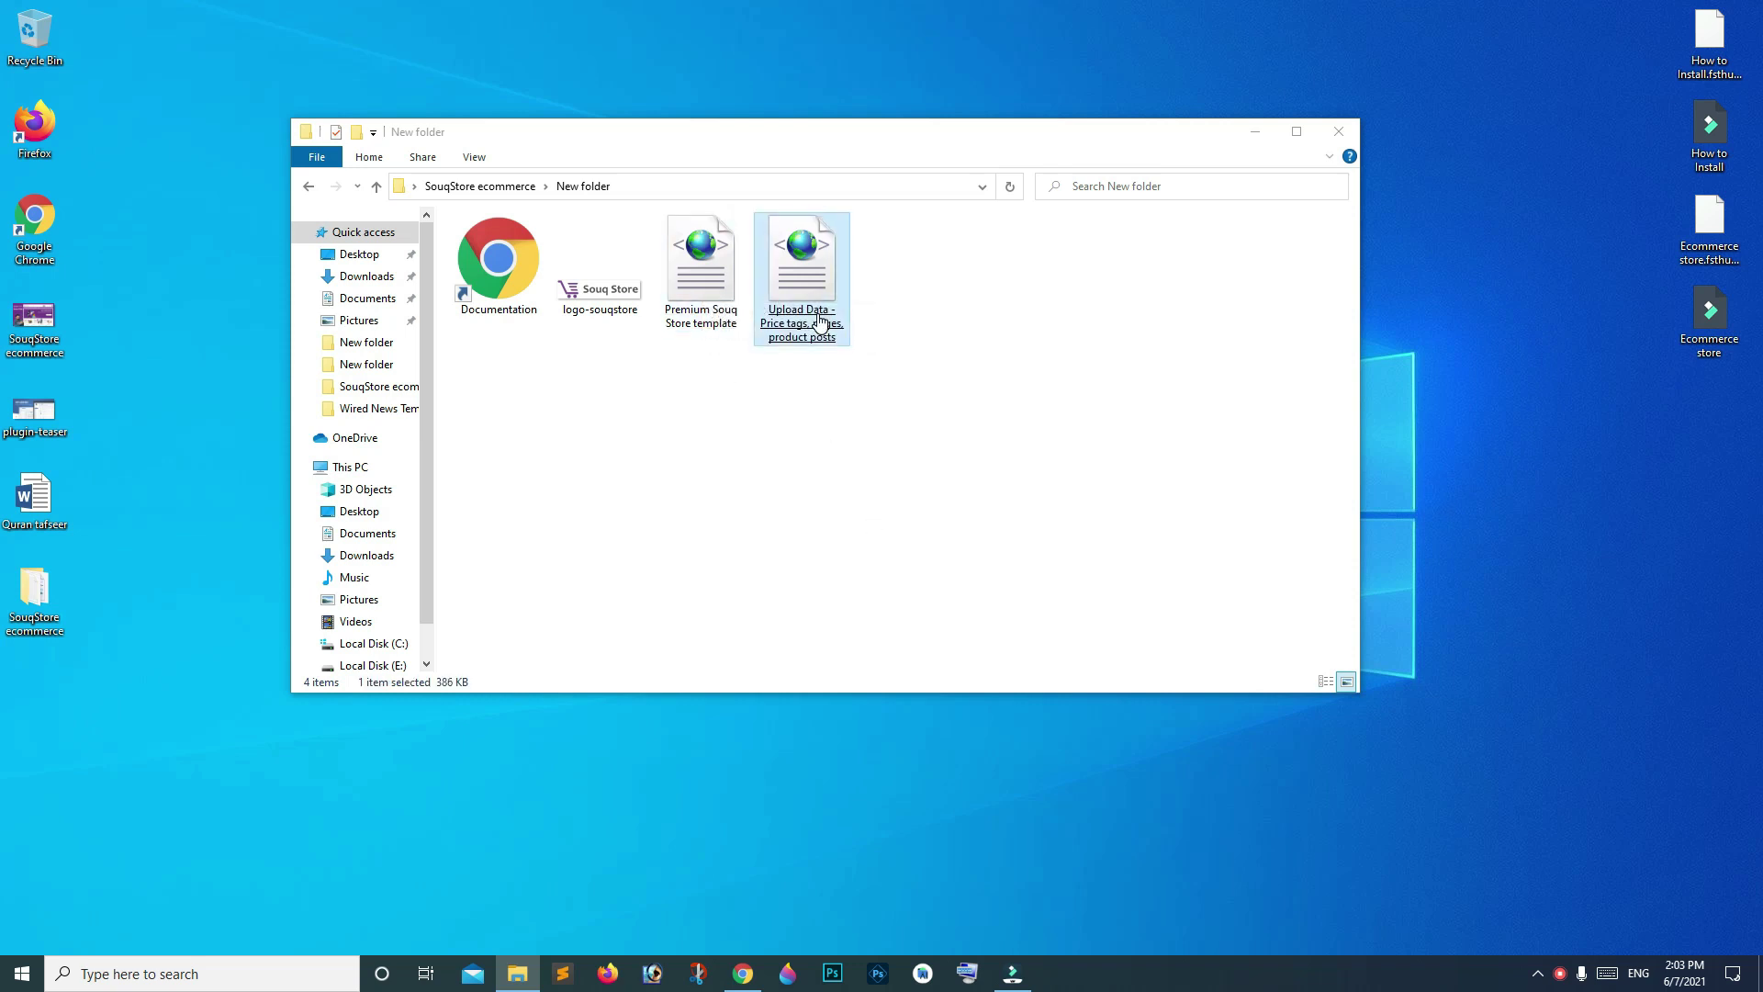
click(723, 303)
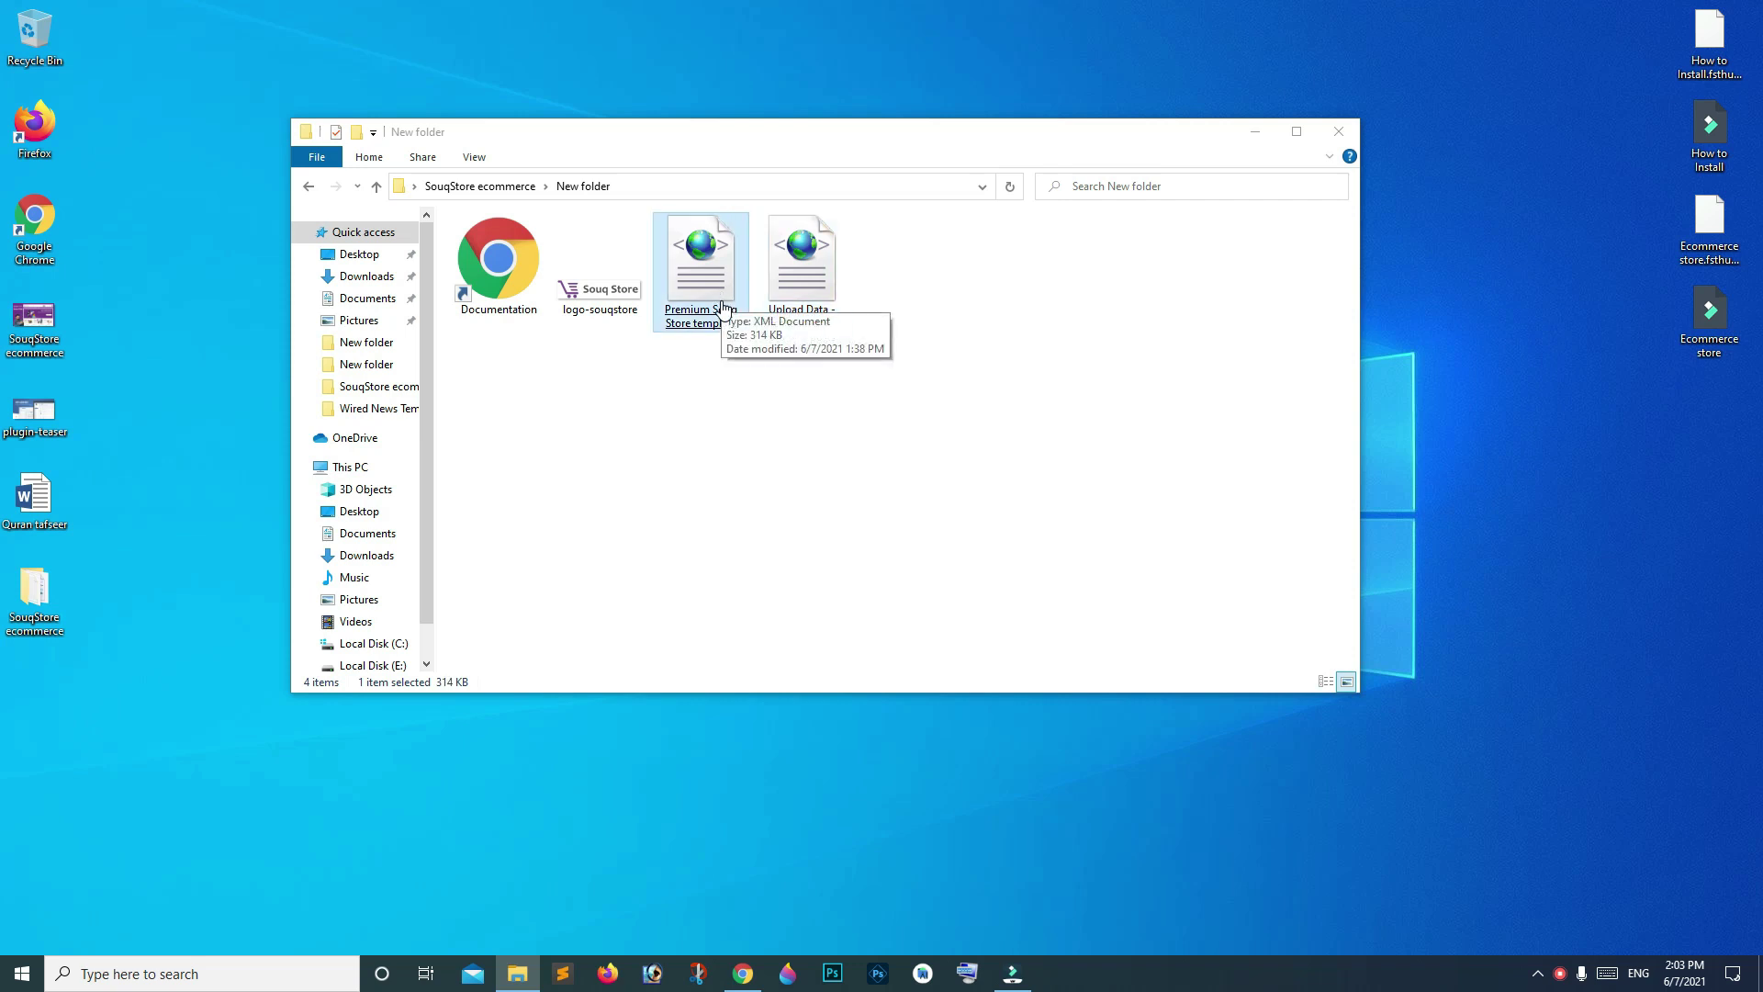
Step: Open the Premium Souq Store template in WordPad, copy all its code, and minimize WordPad
right_click(710, 285)
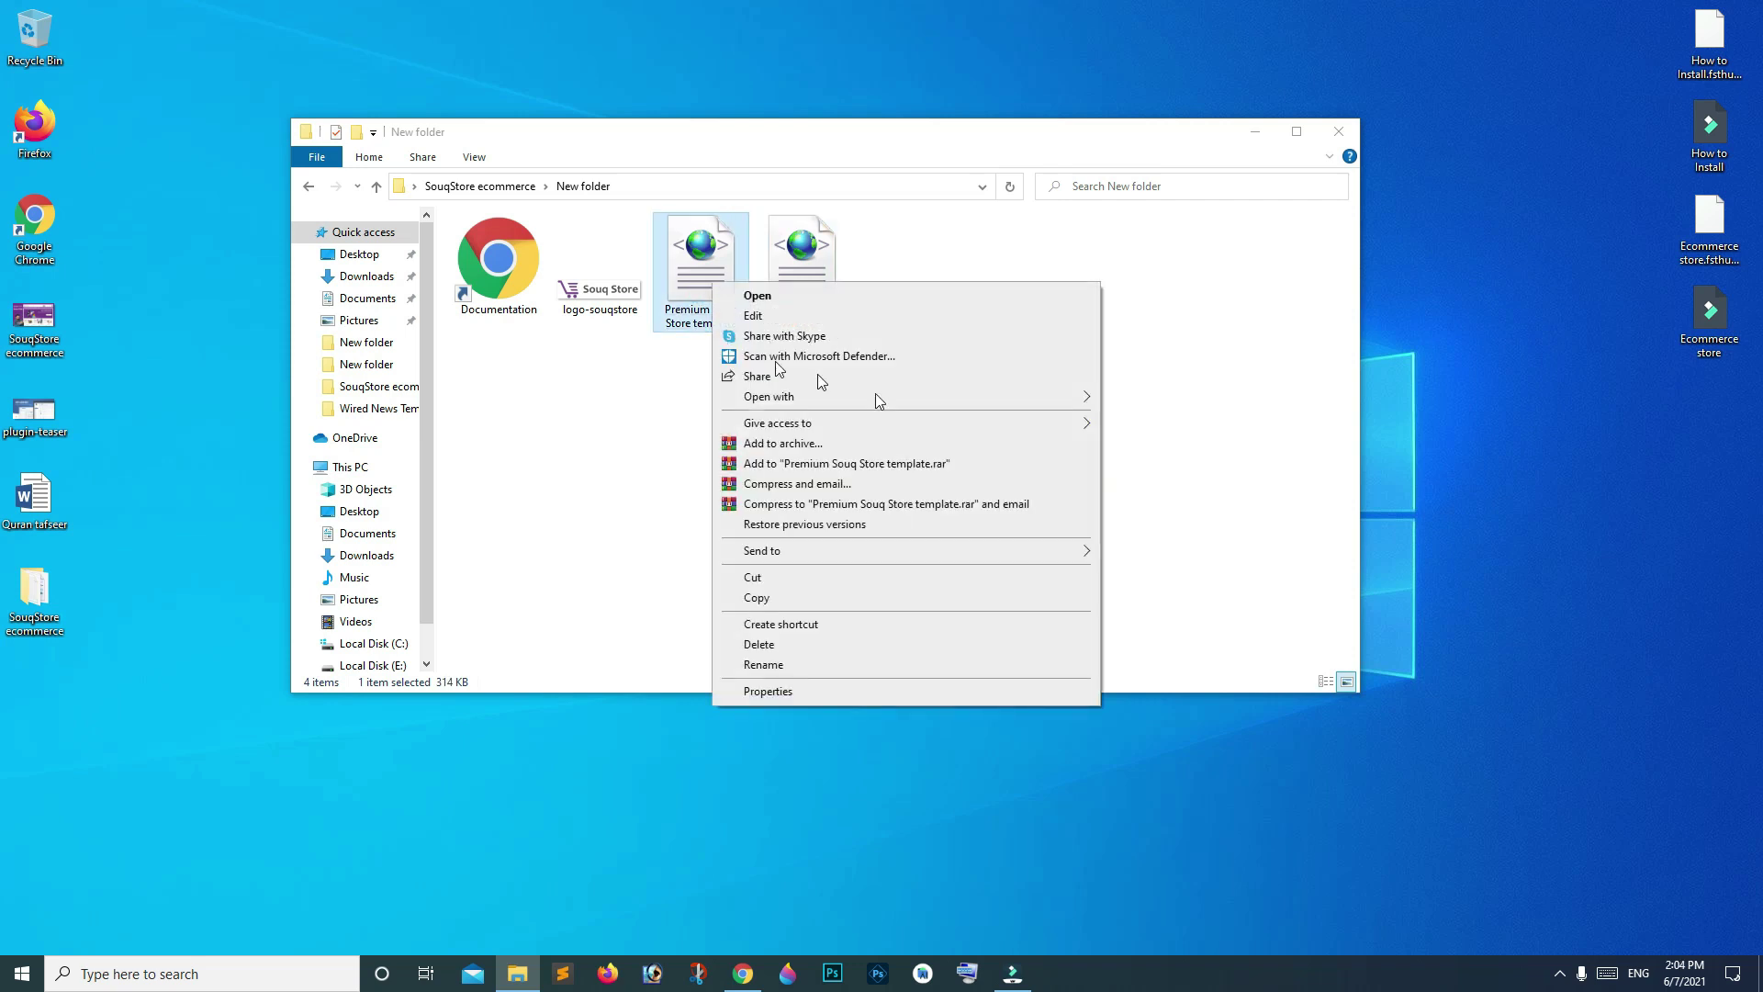
mouse_move(768, 397)
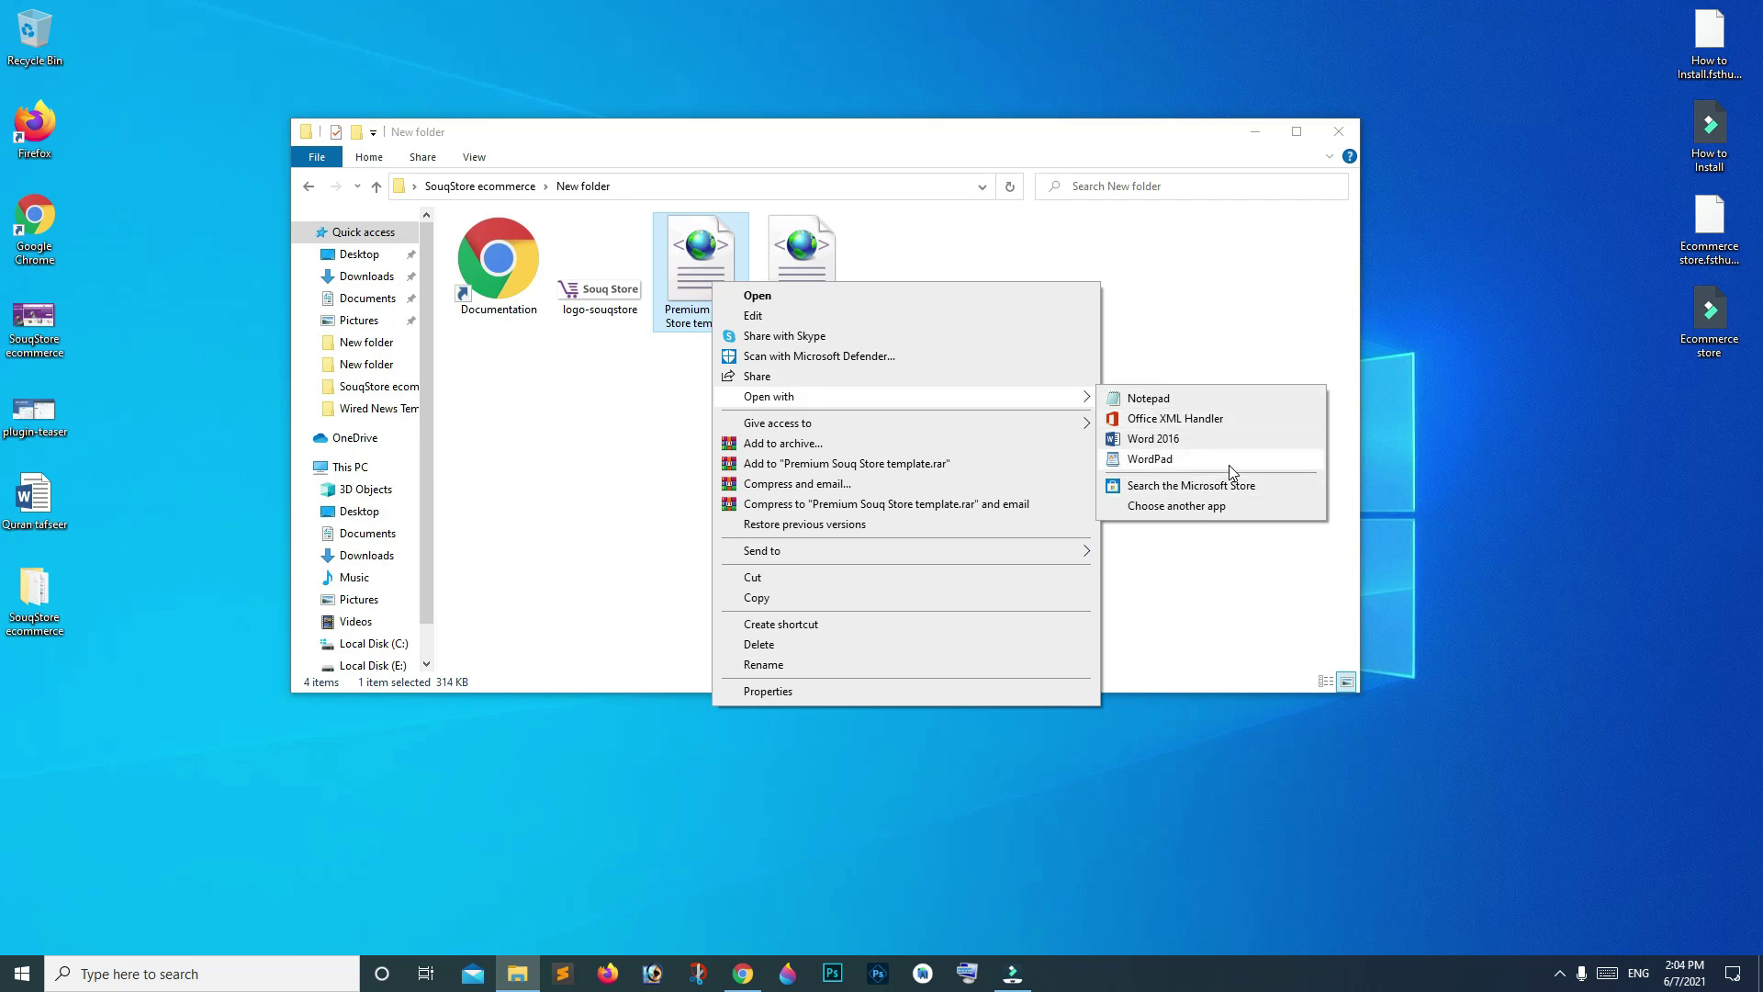
click(1233, 460)
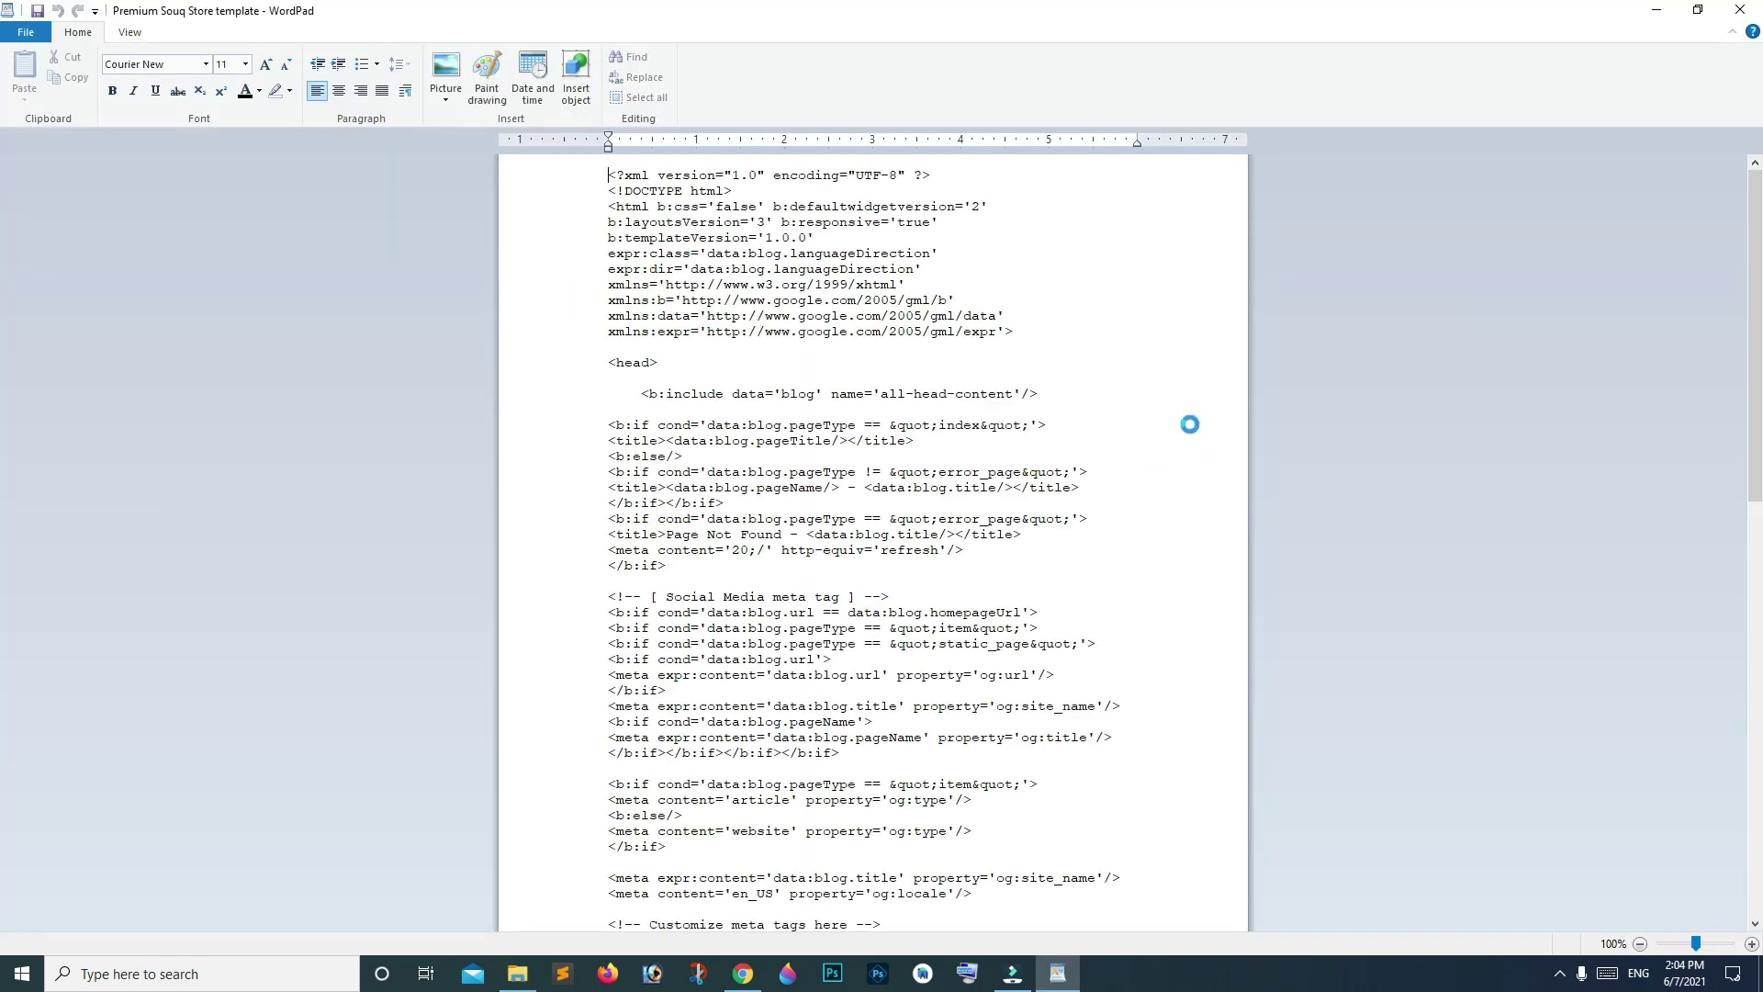
key(ctrl+a)
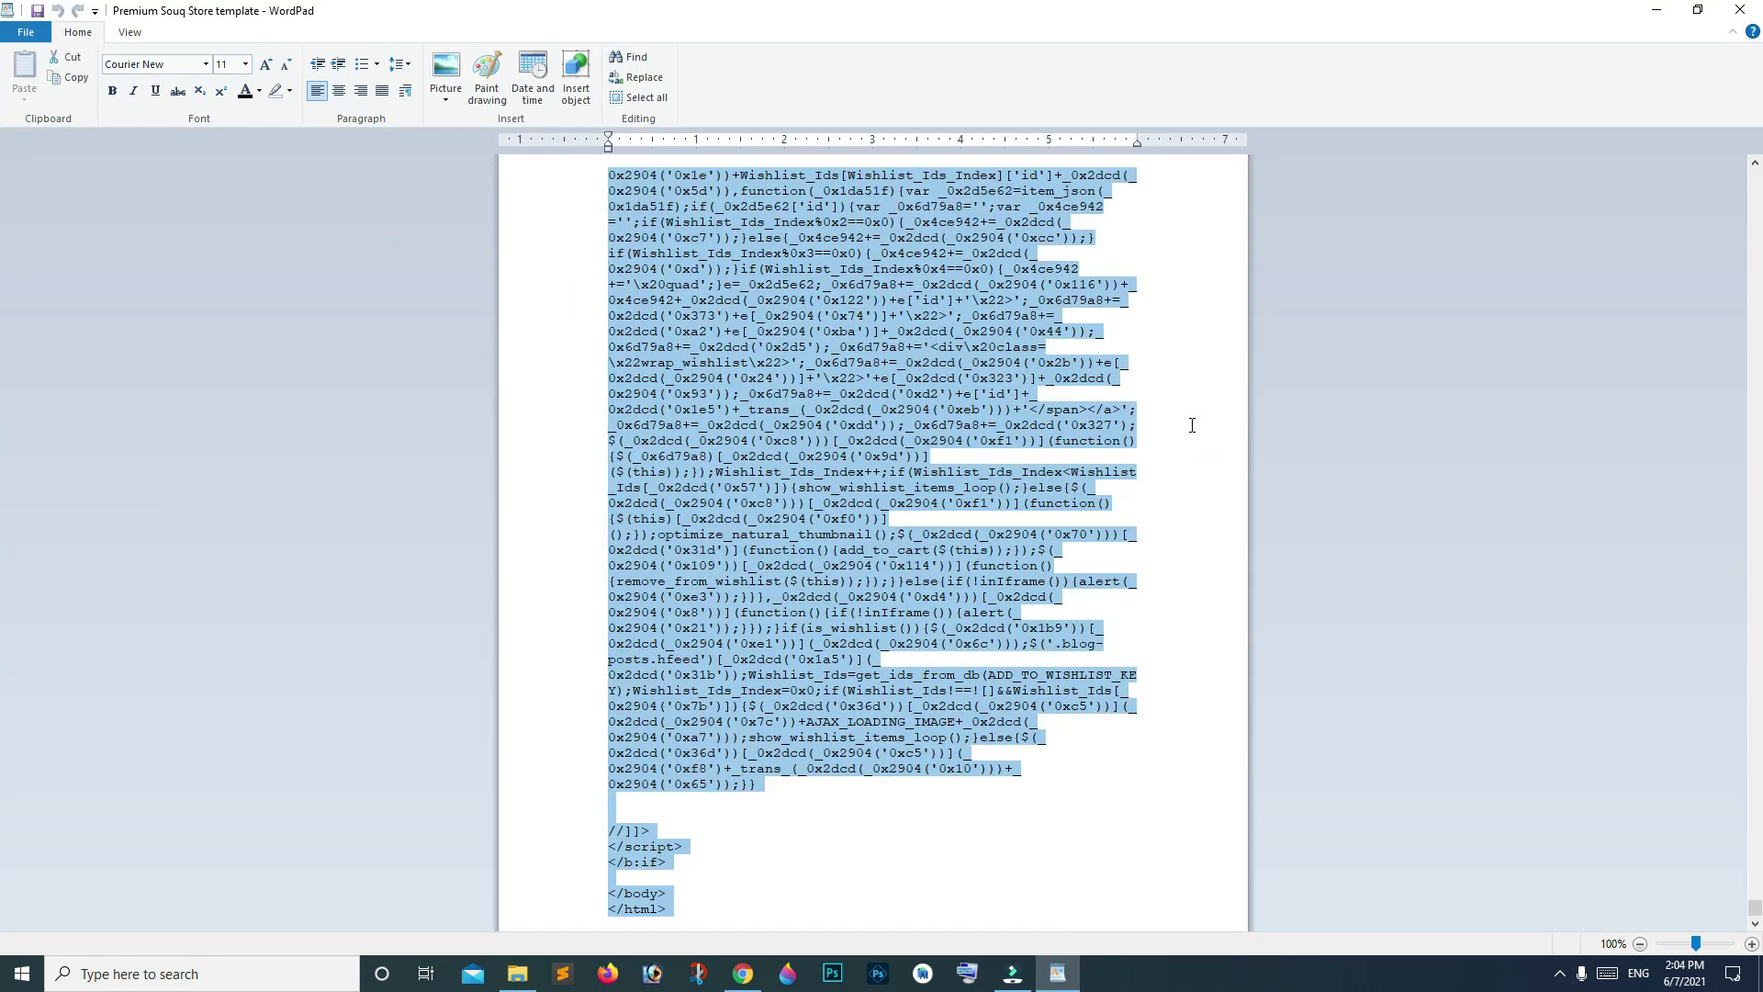
right_click(981, 316)
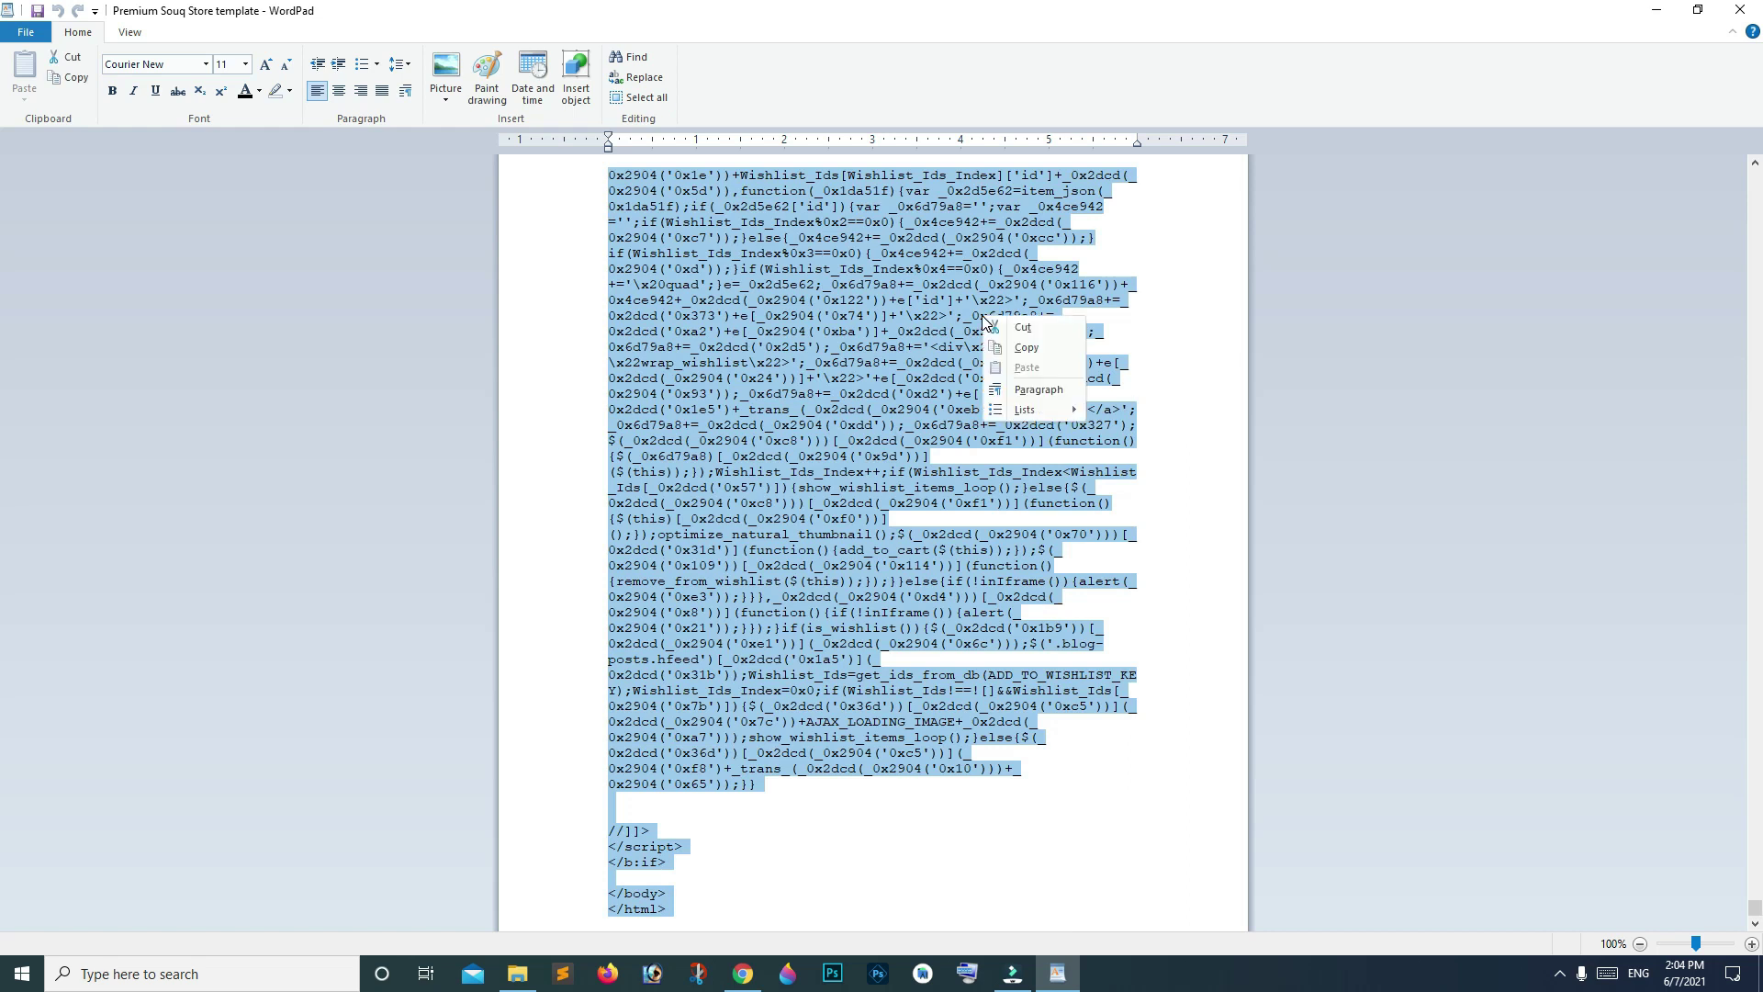
click(1061, 346)
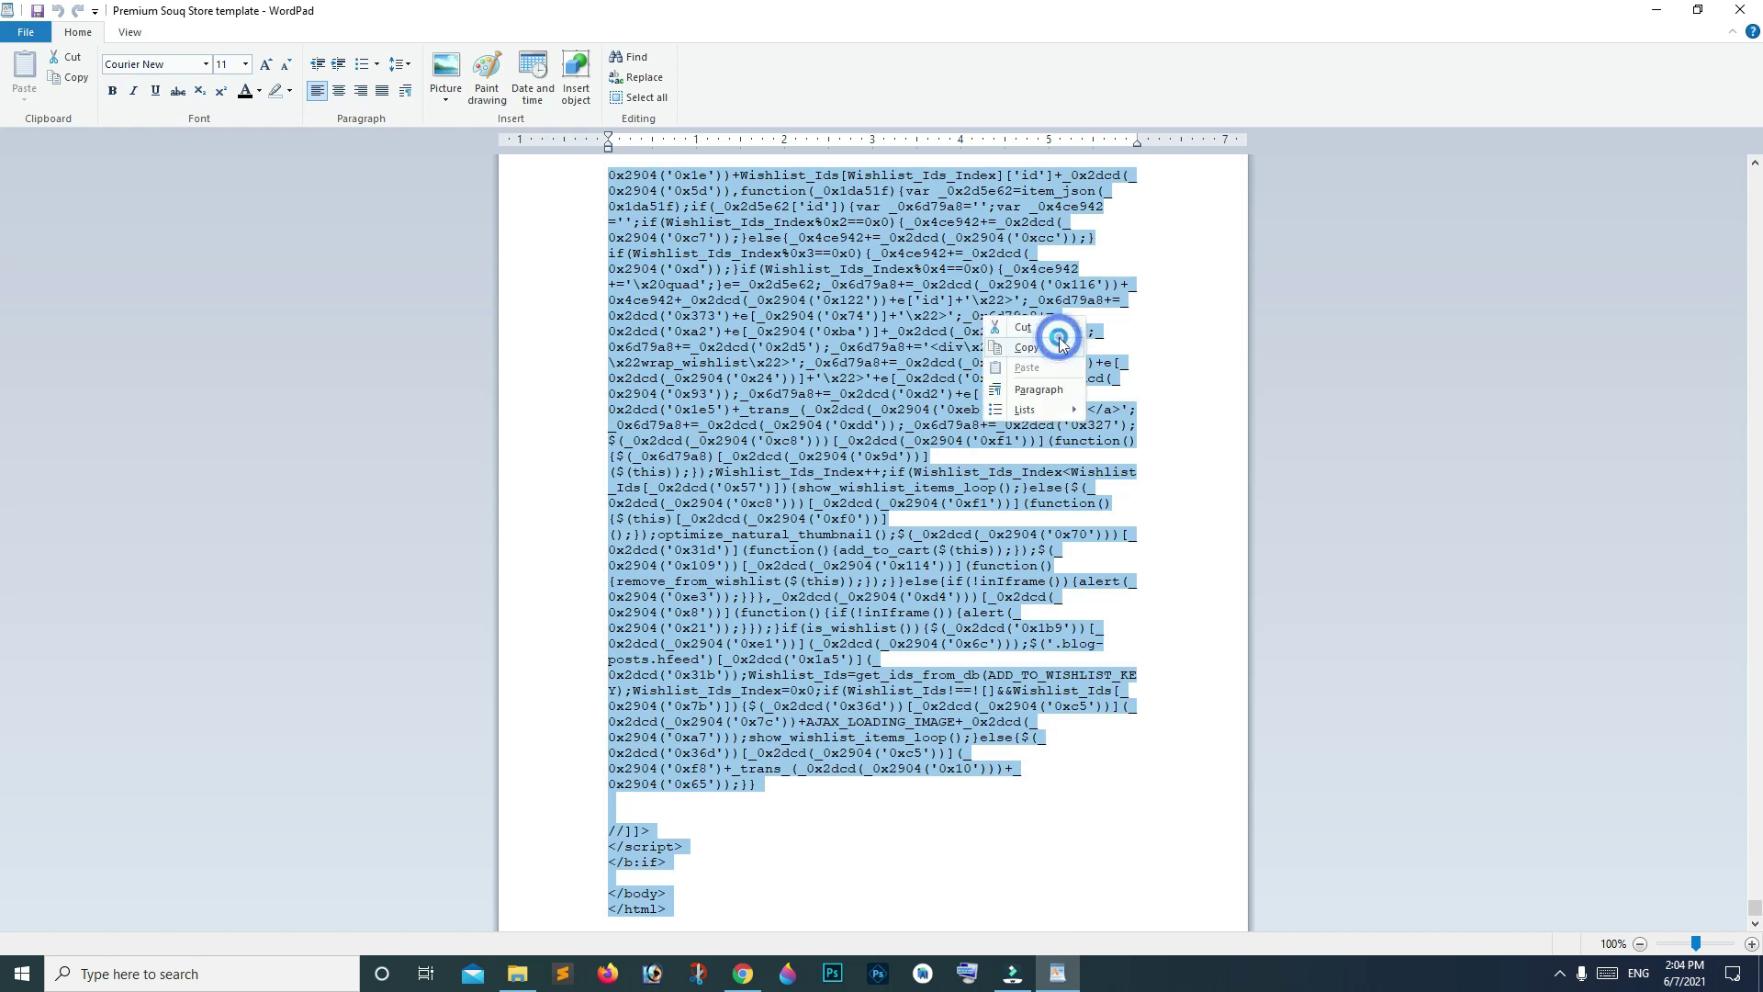
click(1653, 12)
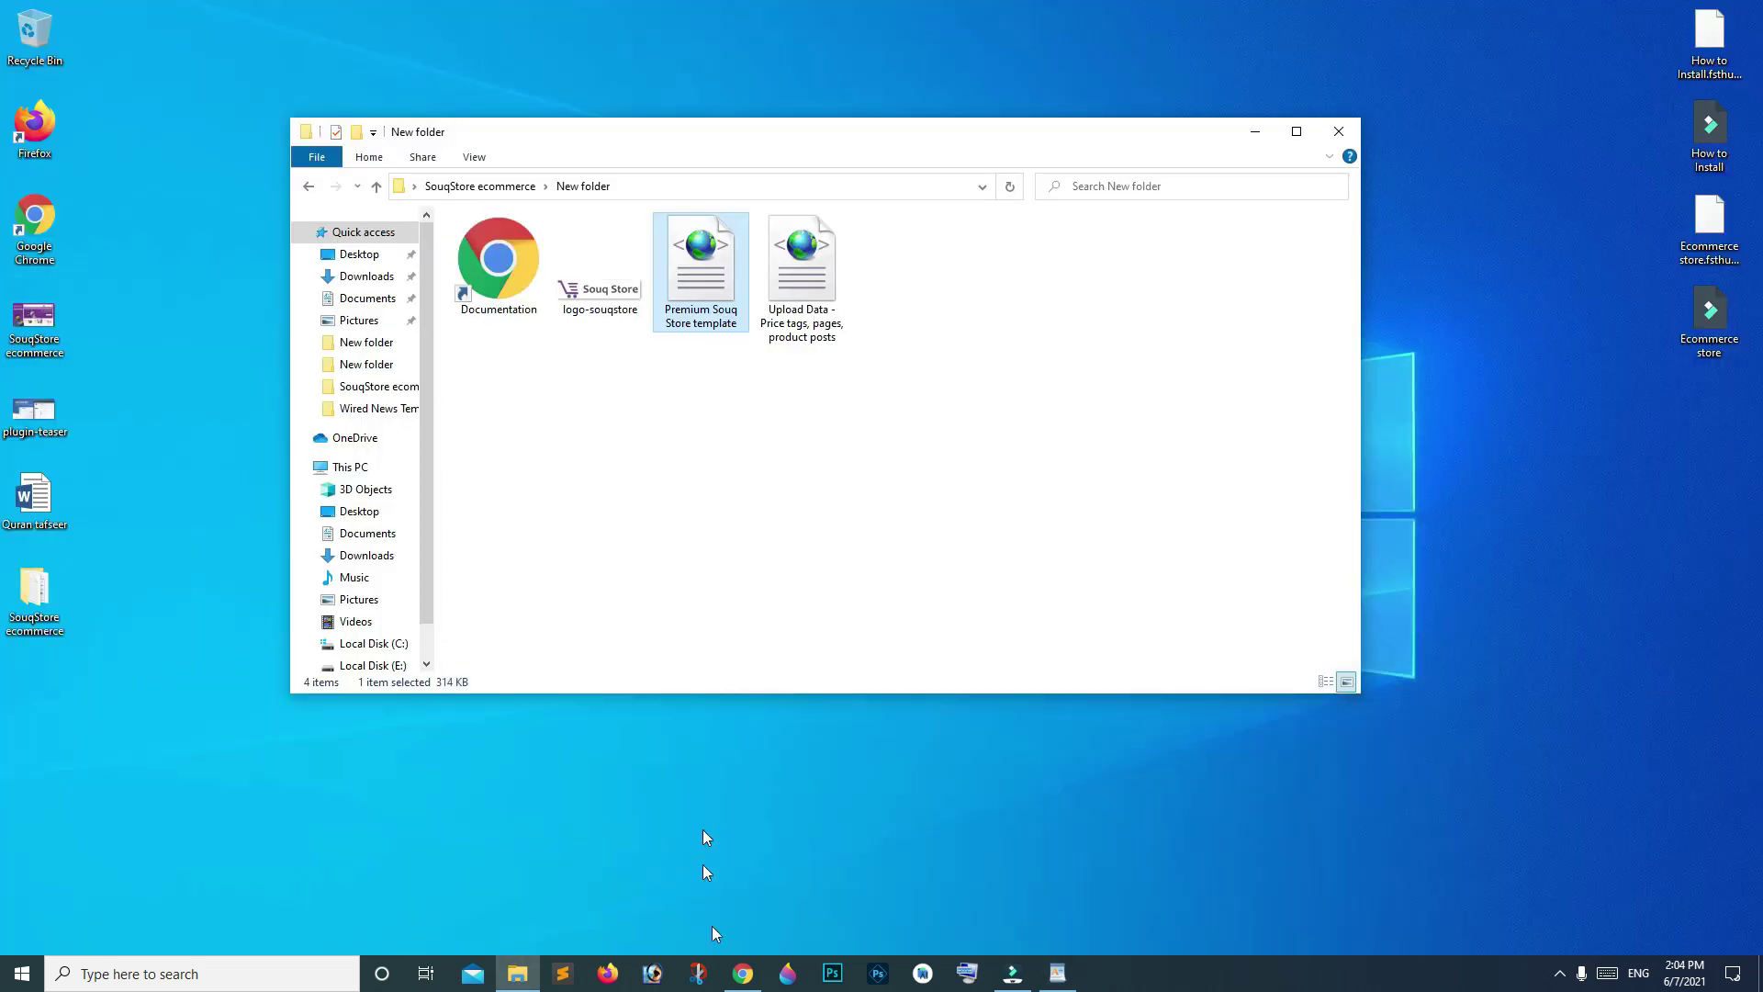
Step: From Blogger's Theme page, open Edit HTML for the current Souq Store theme
click(742, 973)
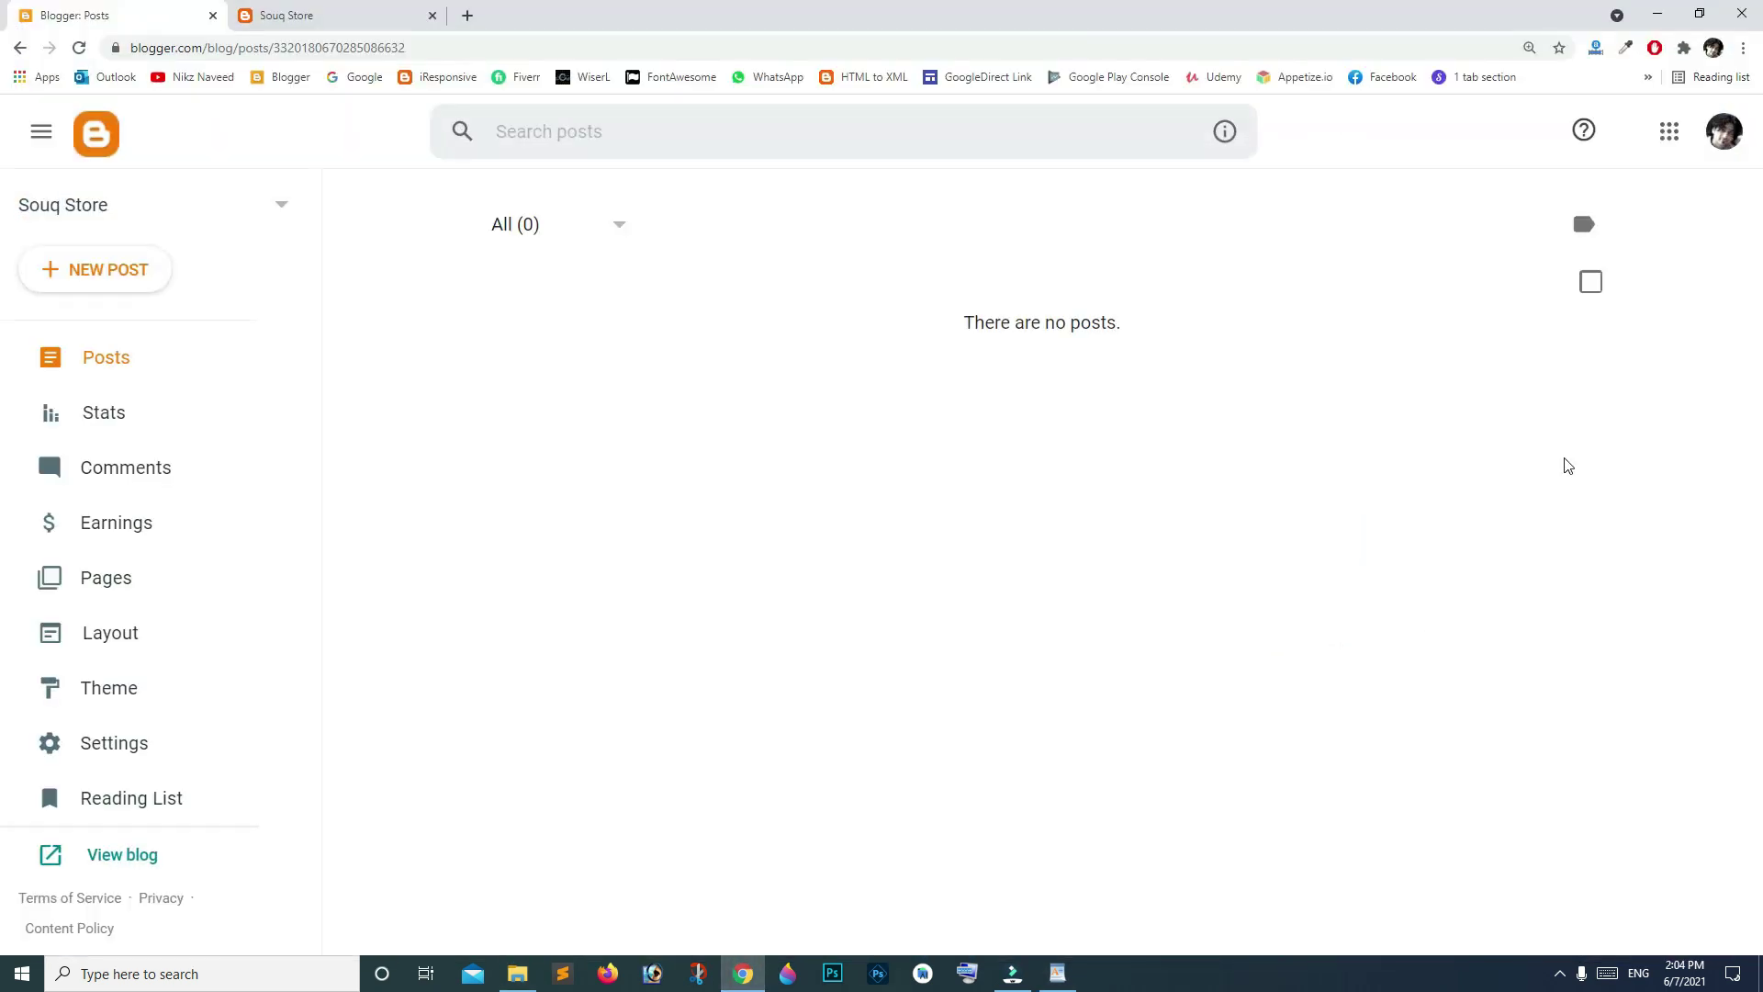
scroll(144, 579, down, 1)
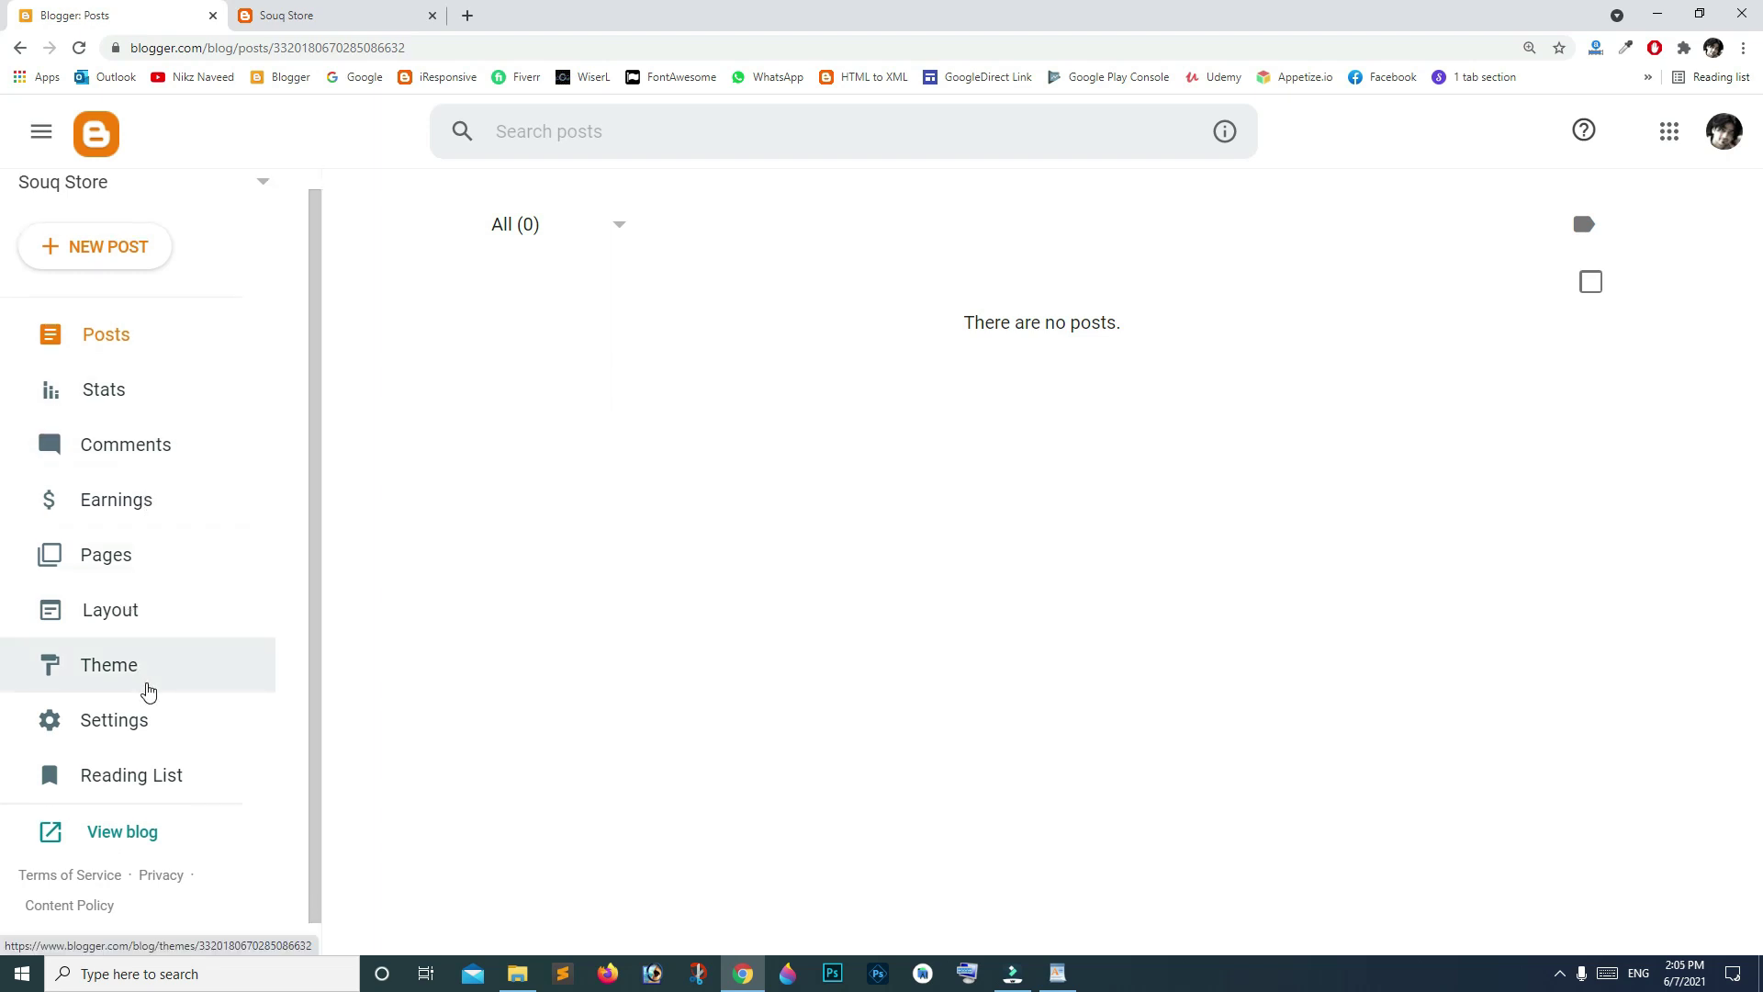
scroll(148, 689, up, 1)
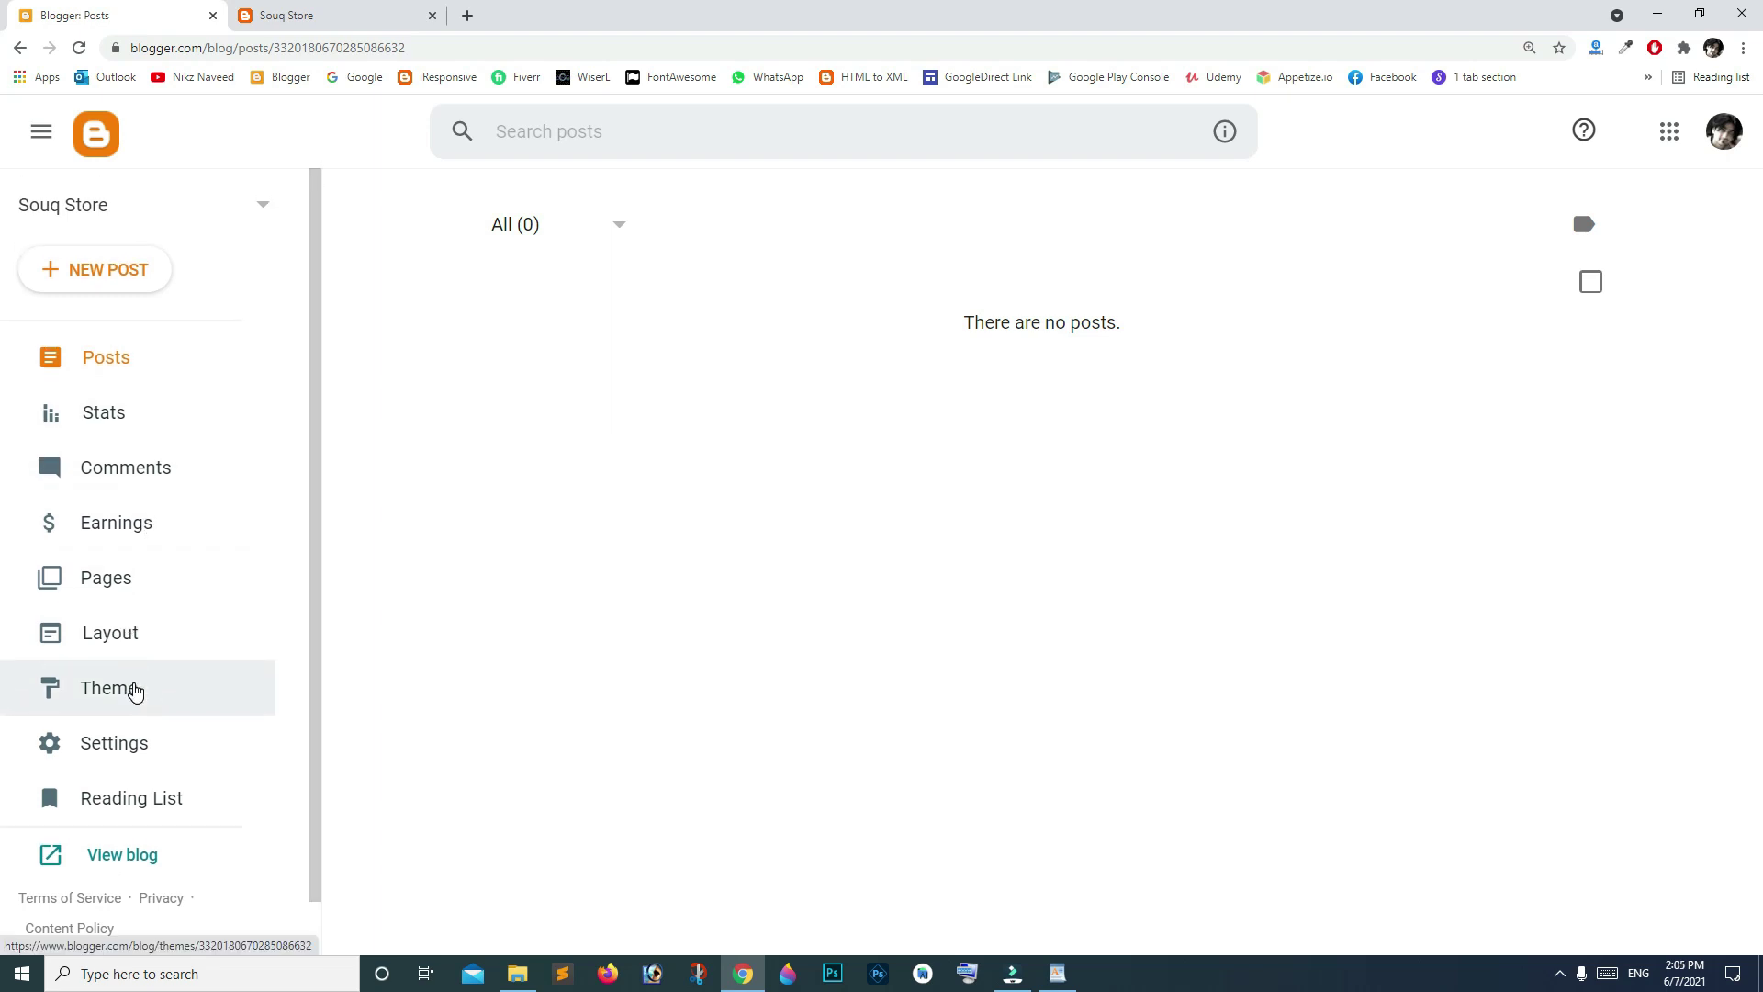
click(133, 688)
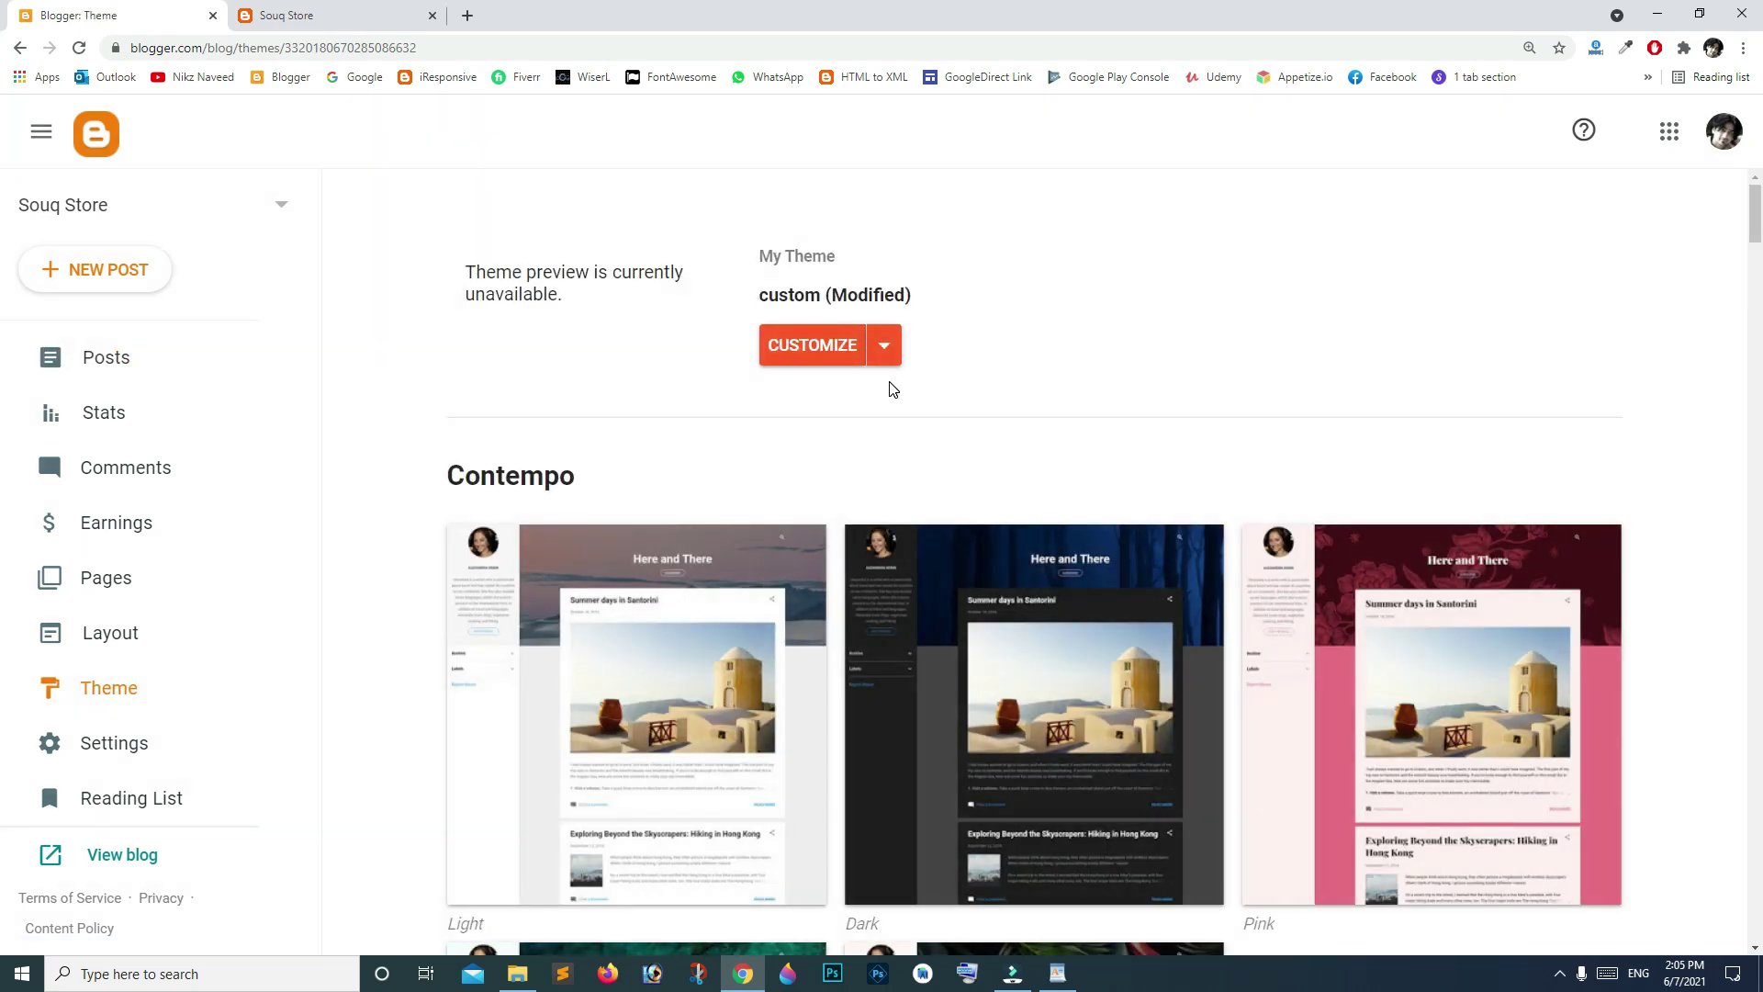
click(884, 345)
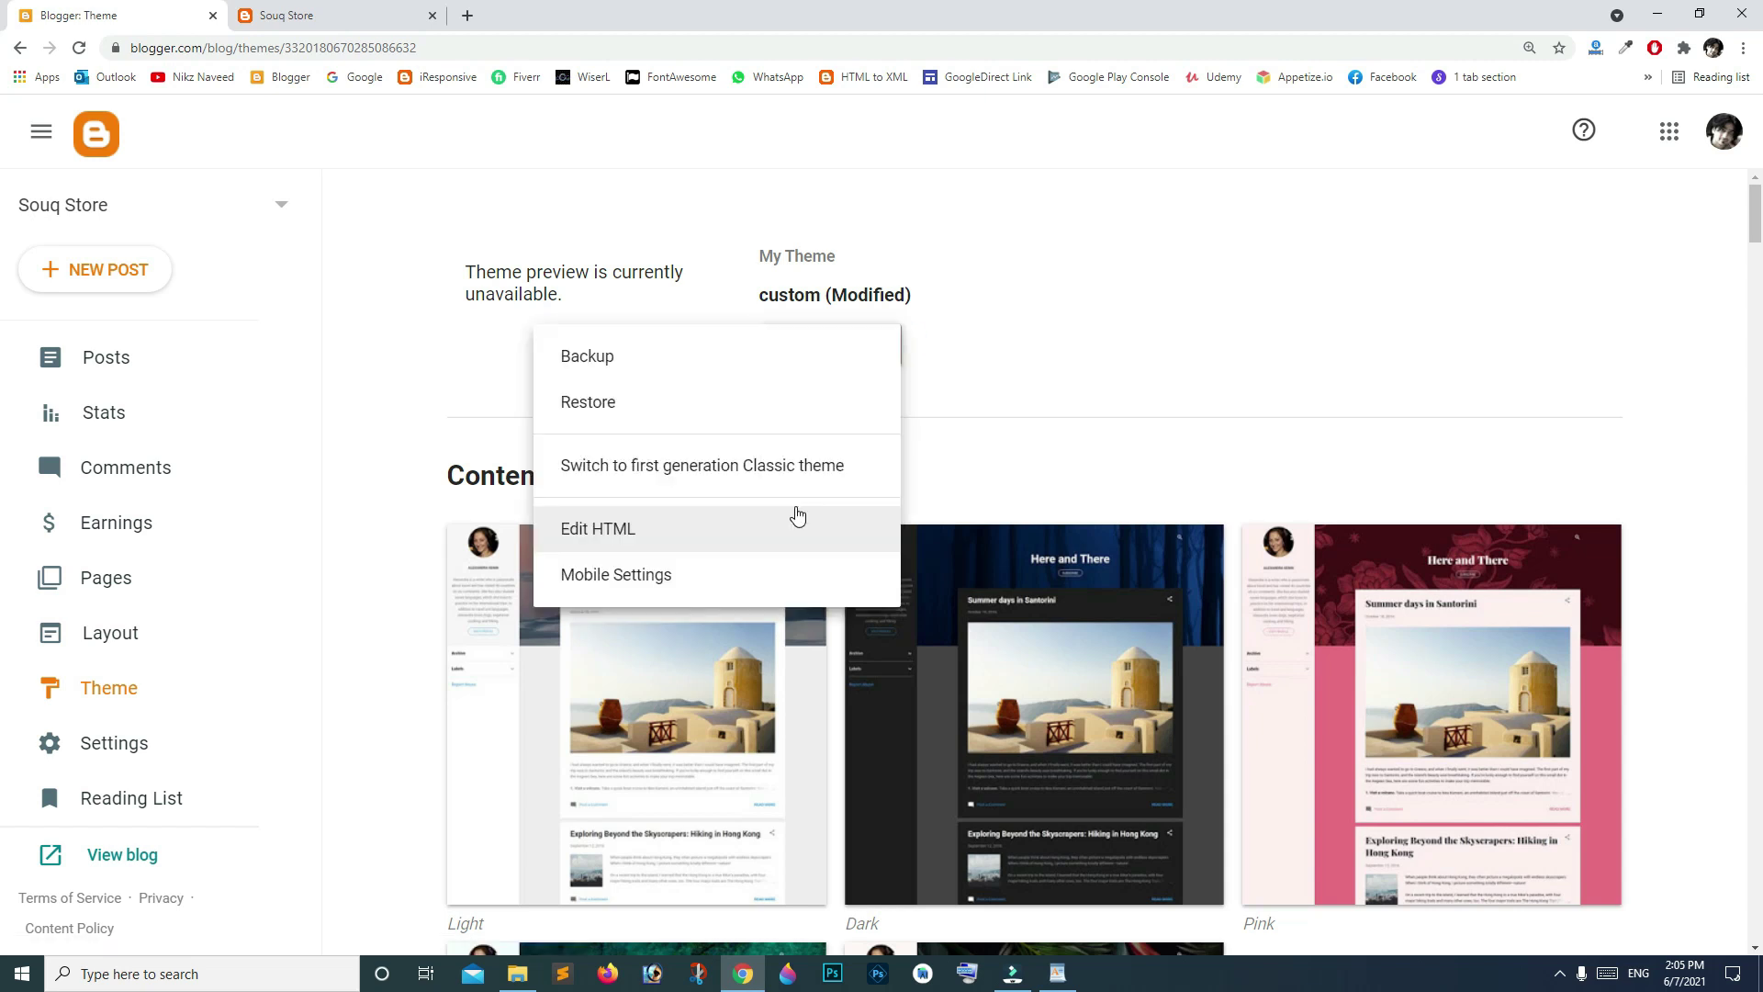
click(797, 527)
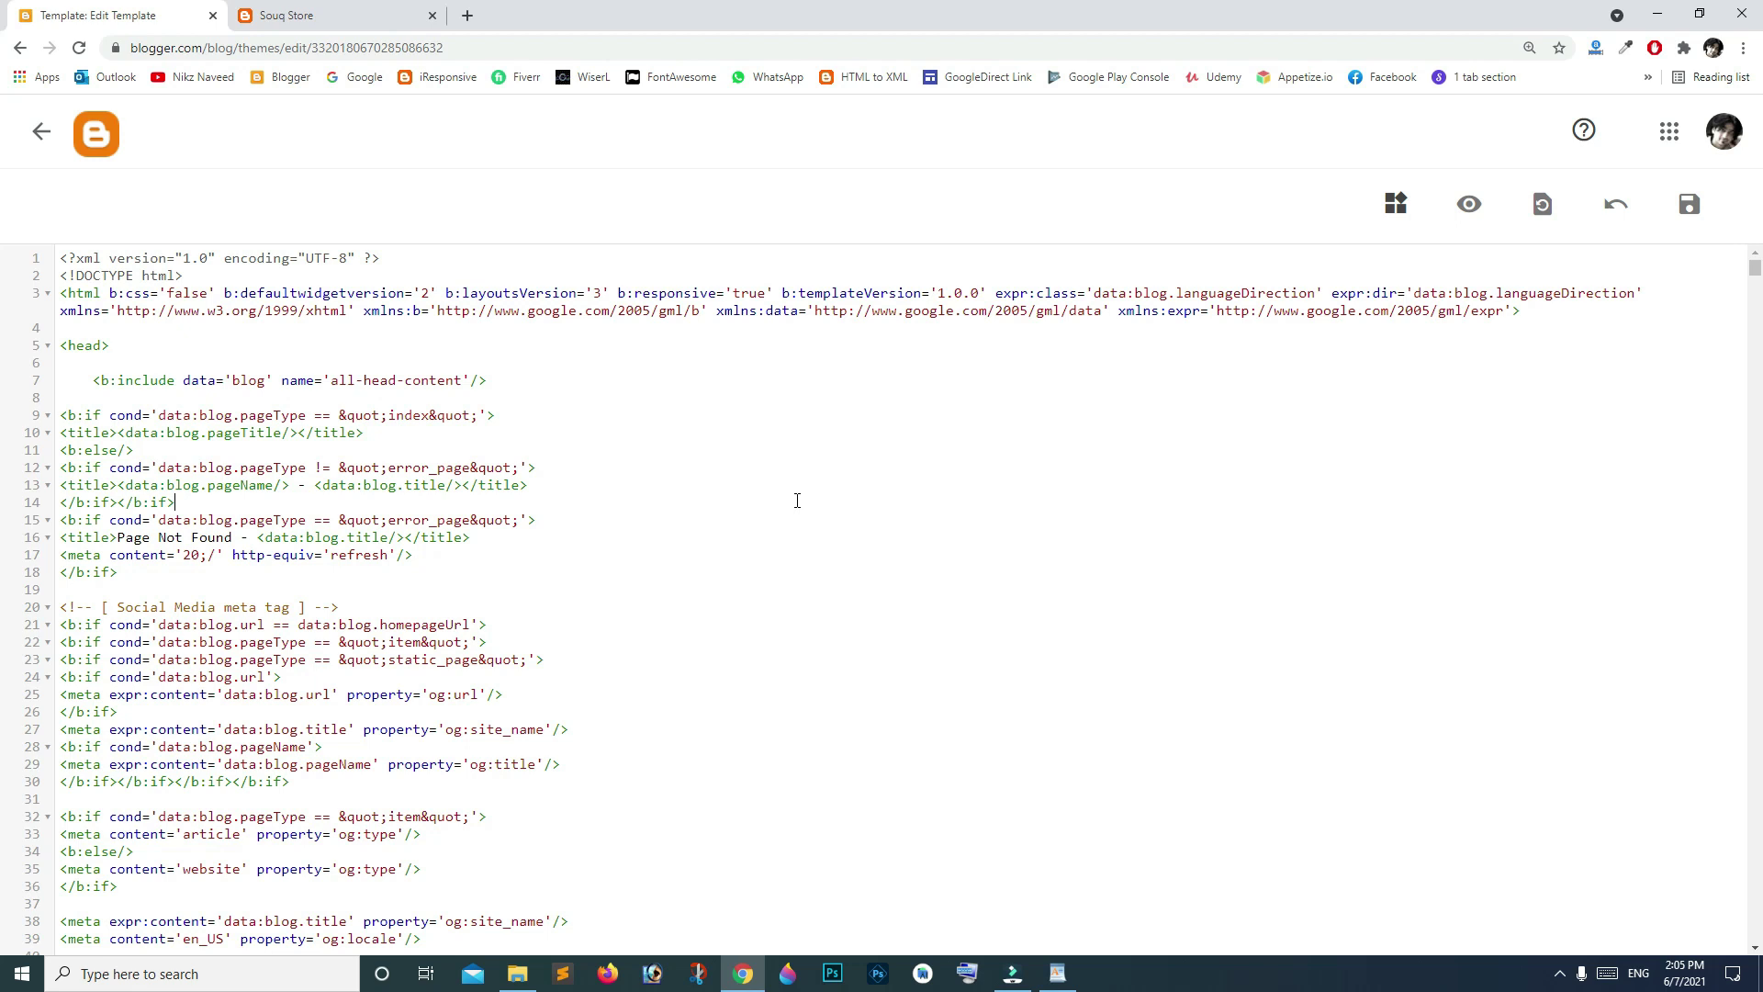
Step: Swap all existing theme code for the Premium Souq Store template, save, and return to Theme
key(ctrl+a)
key(Delete)
right_click(796, 501)
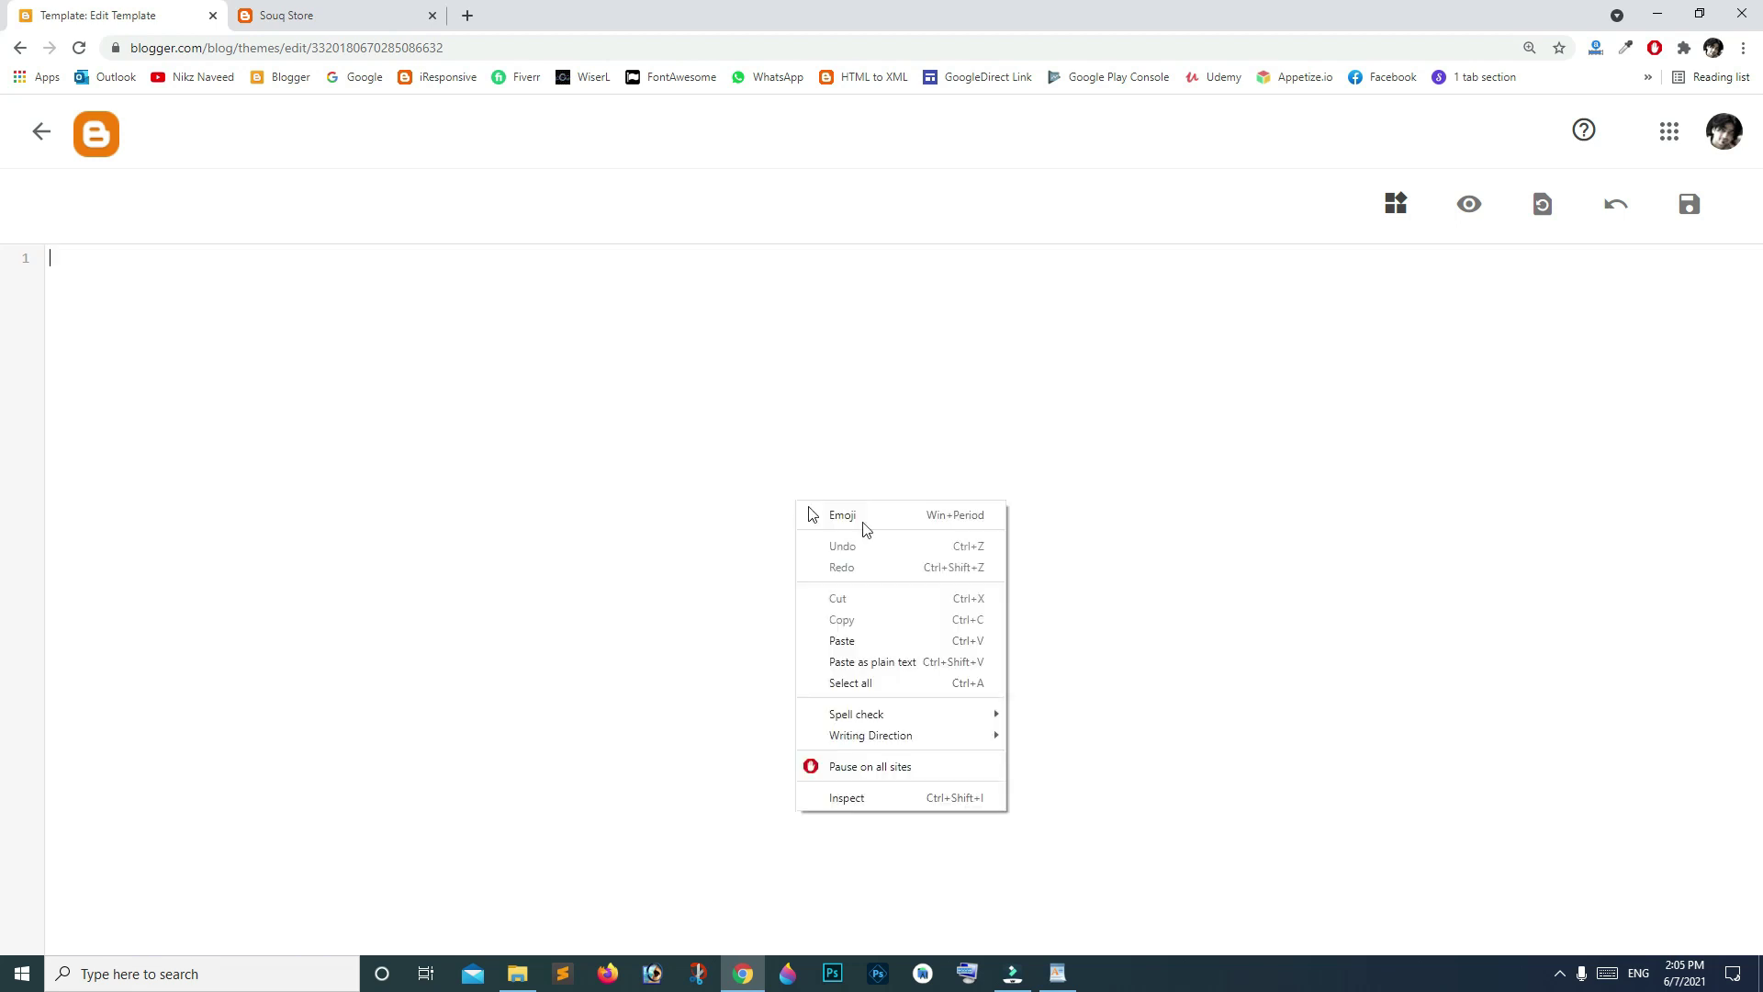
click(842, 641)
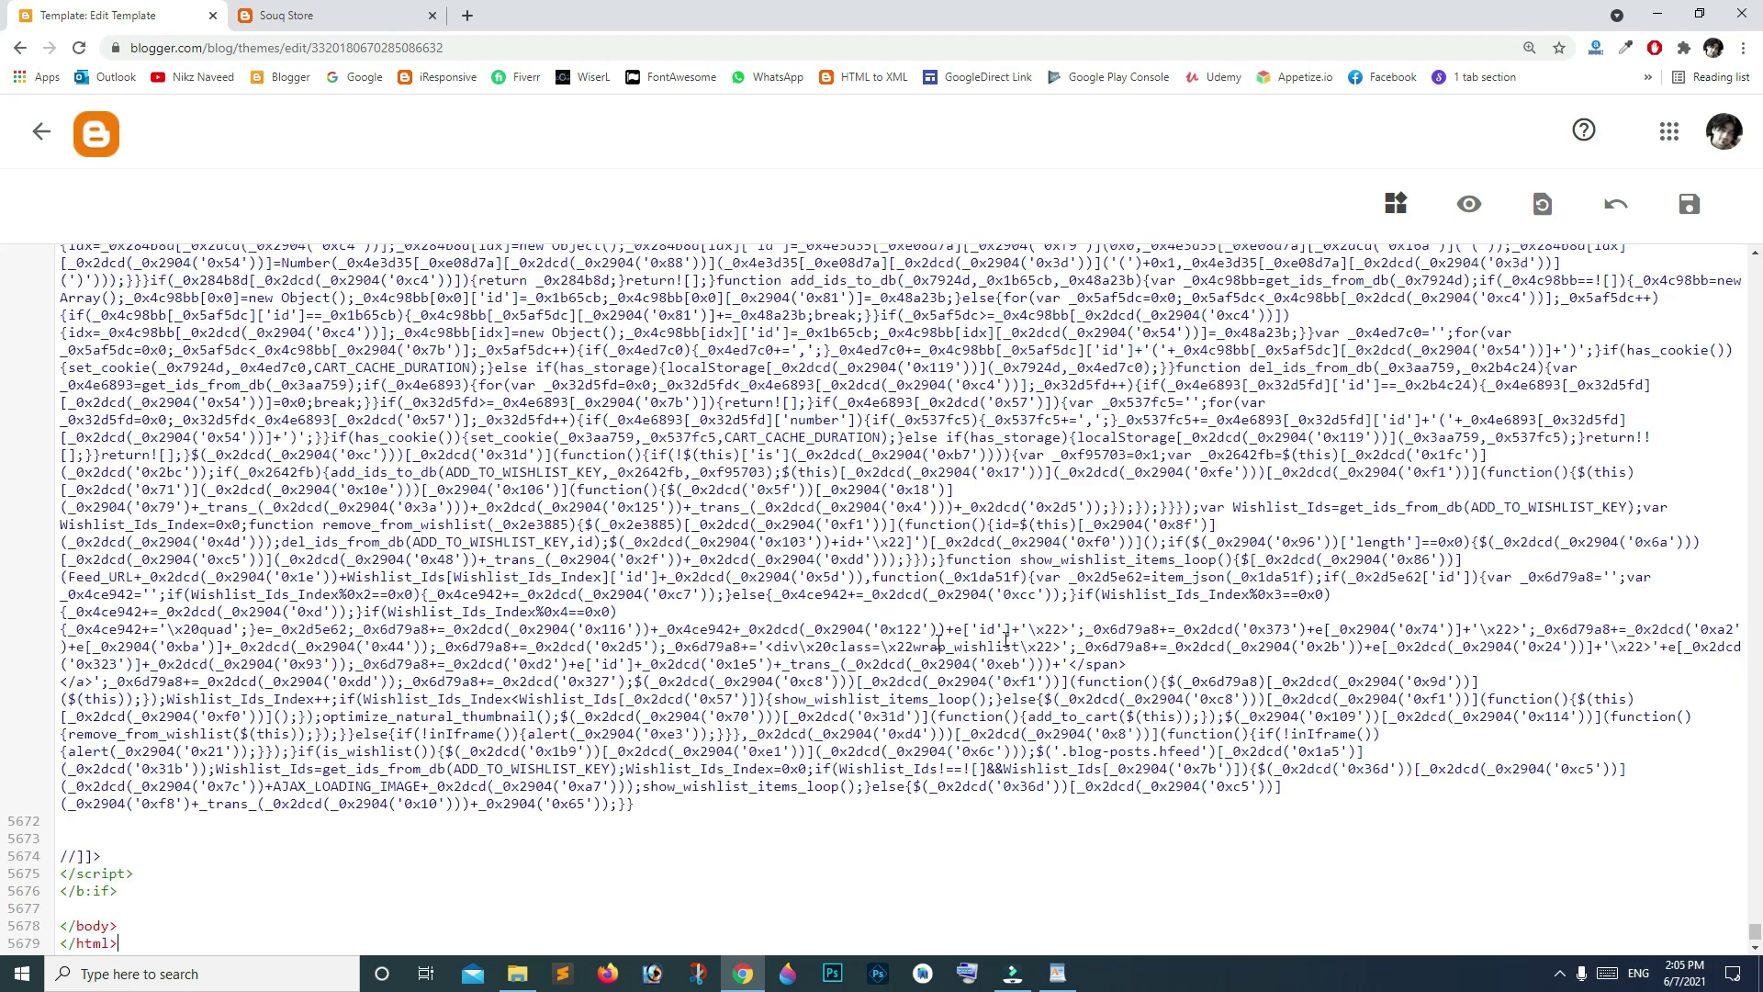
click(1689, 205)
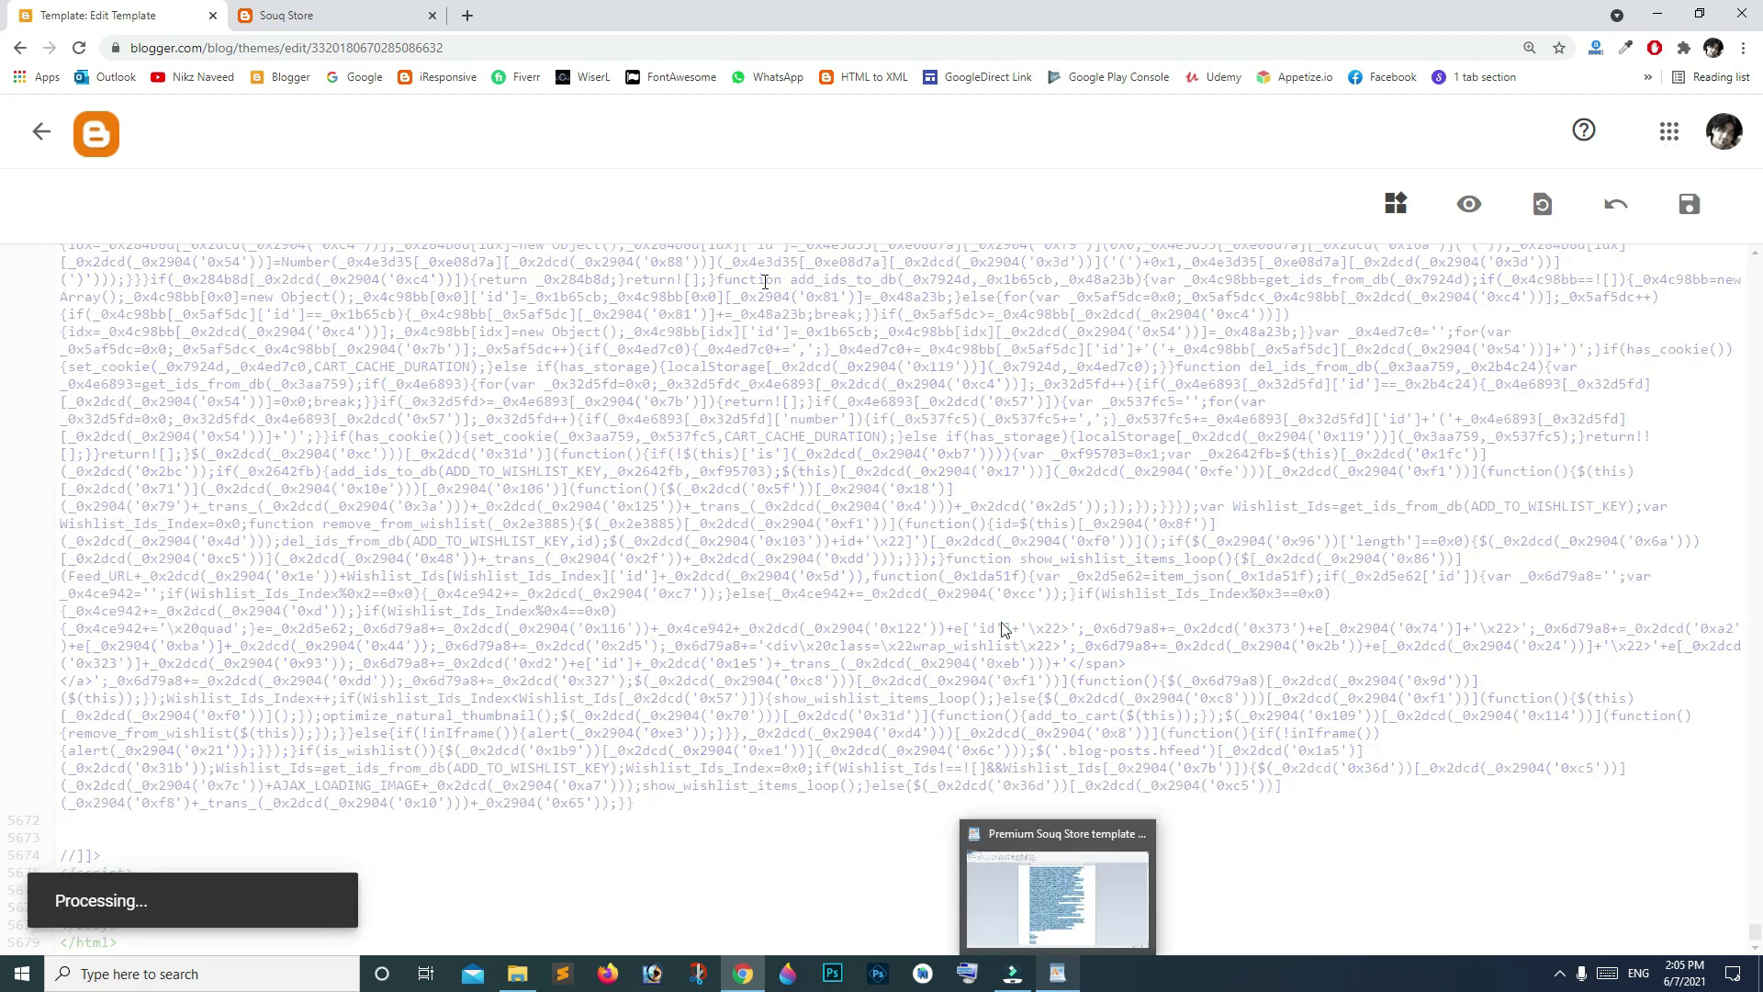
click(41, 131)
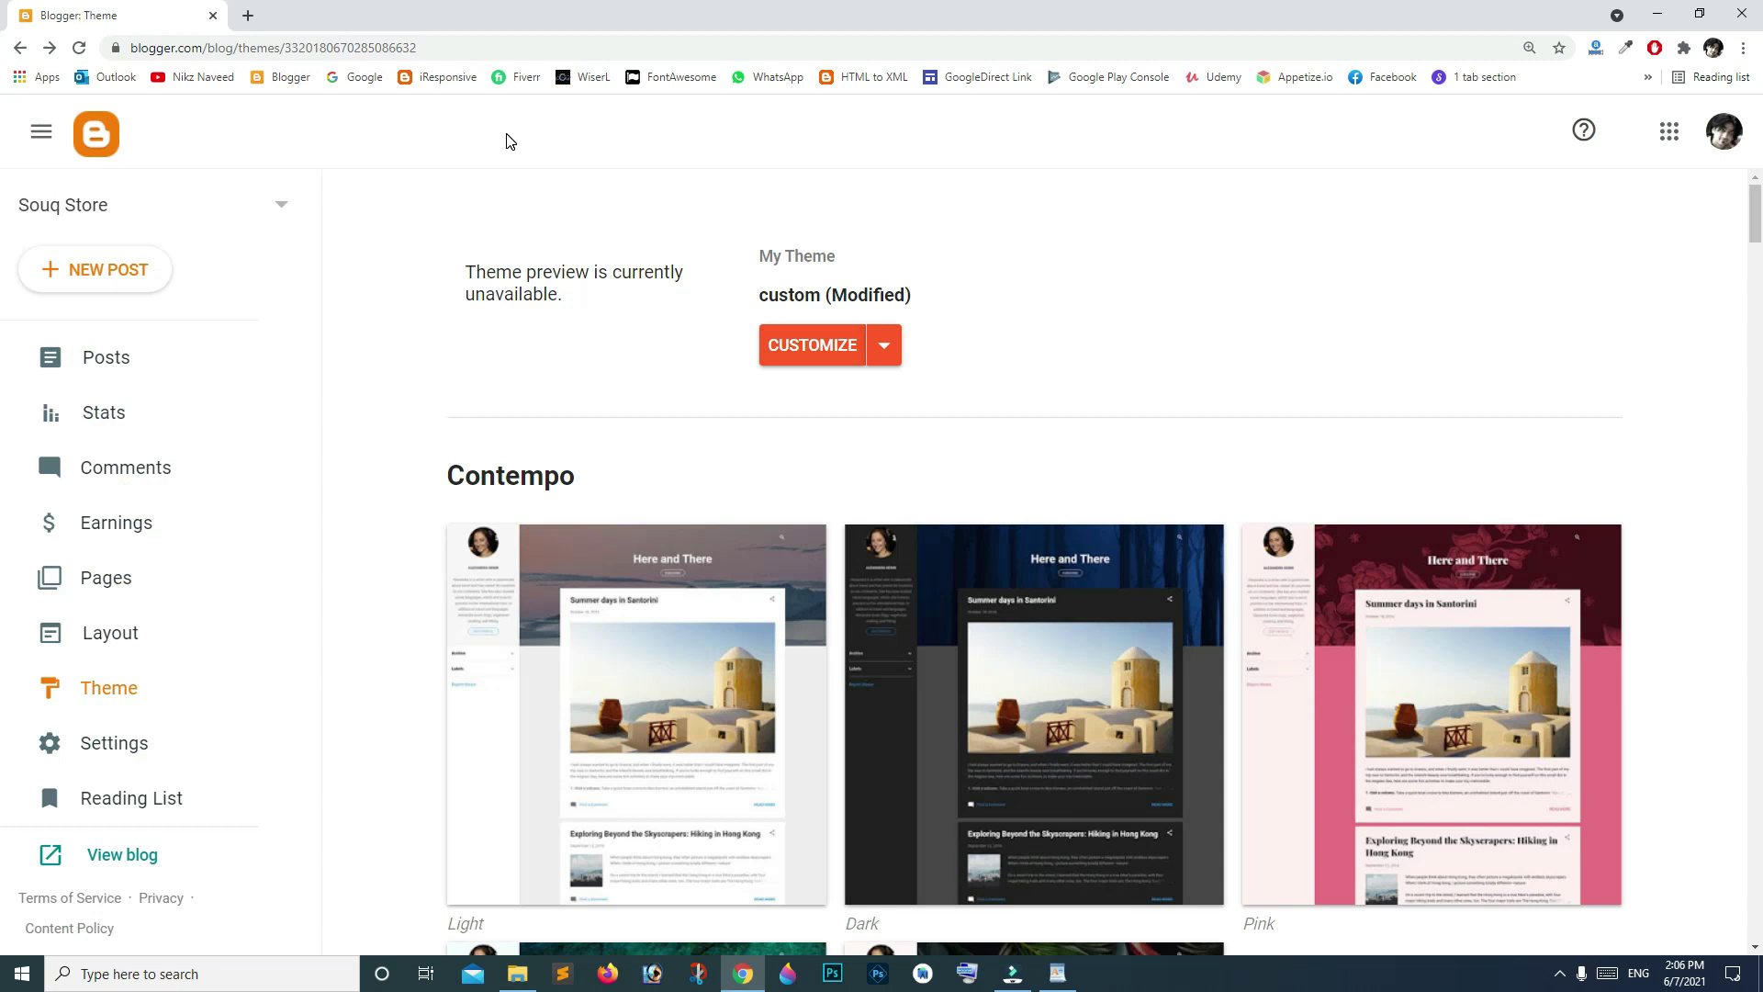
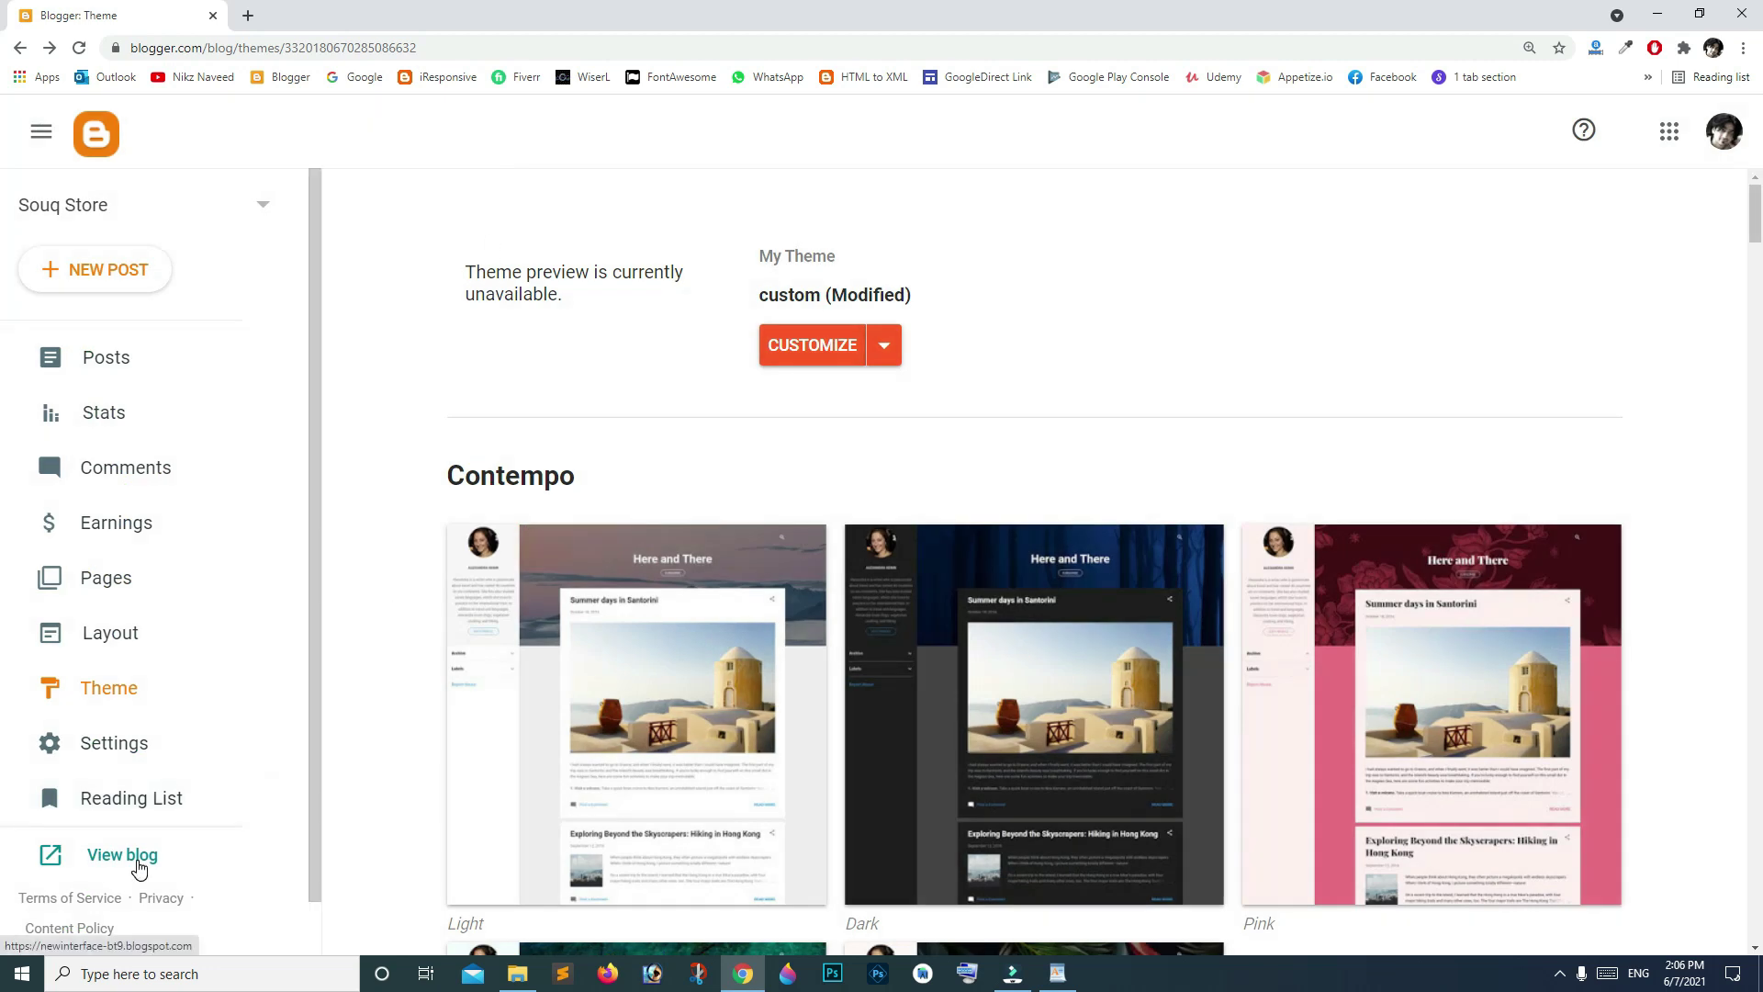
Step: Open the live Souq Store blog in a new tab and scroll down to its footer
click(138, 860)
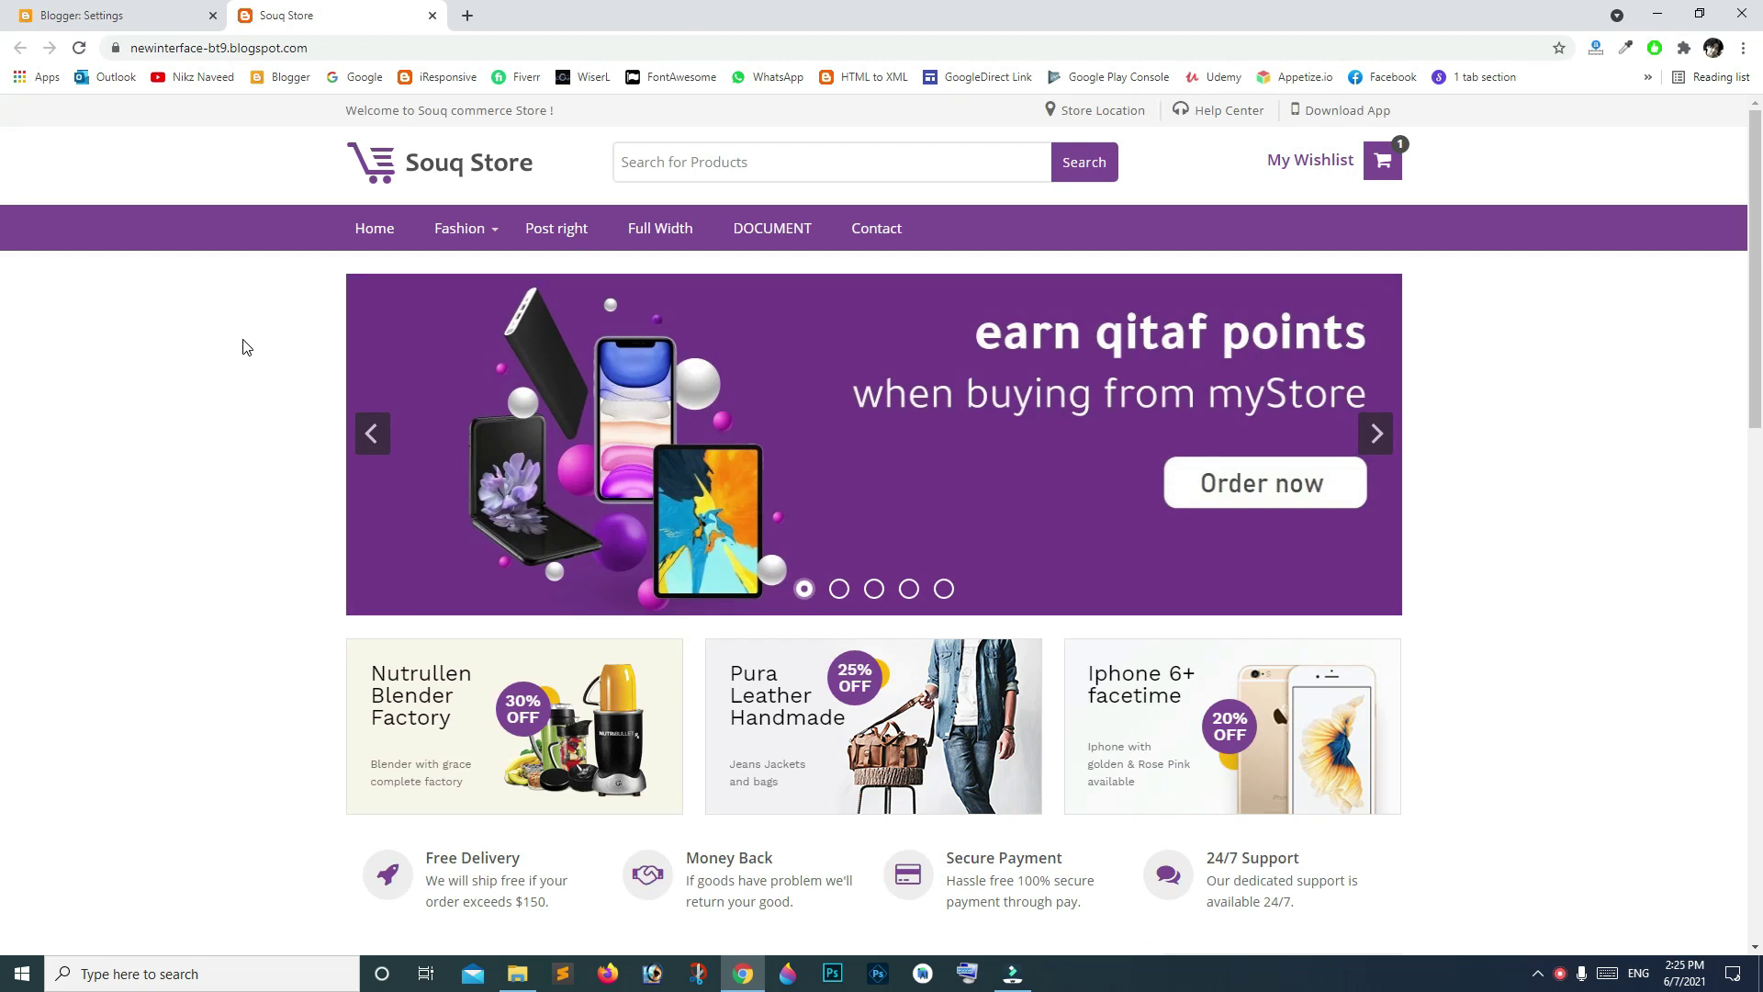
scroll(243, 345, down, 3)
scroll(243, 346, down, 2)
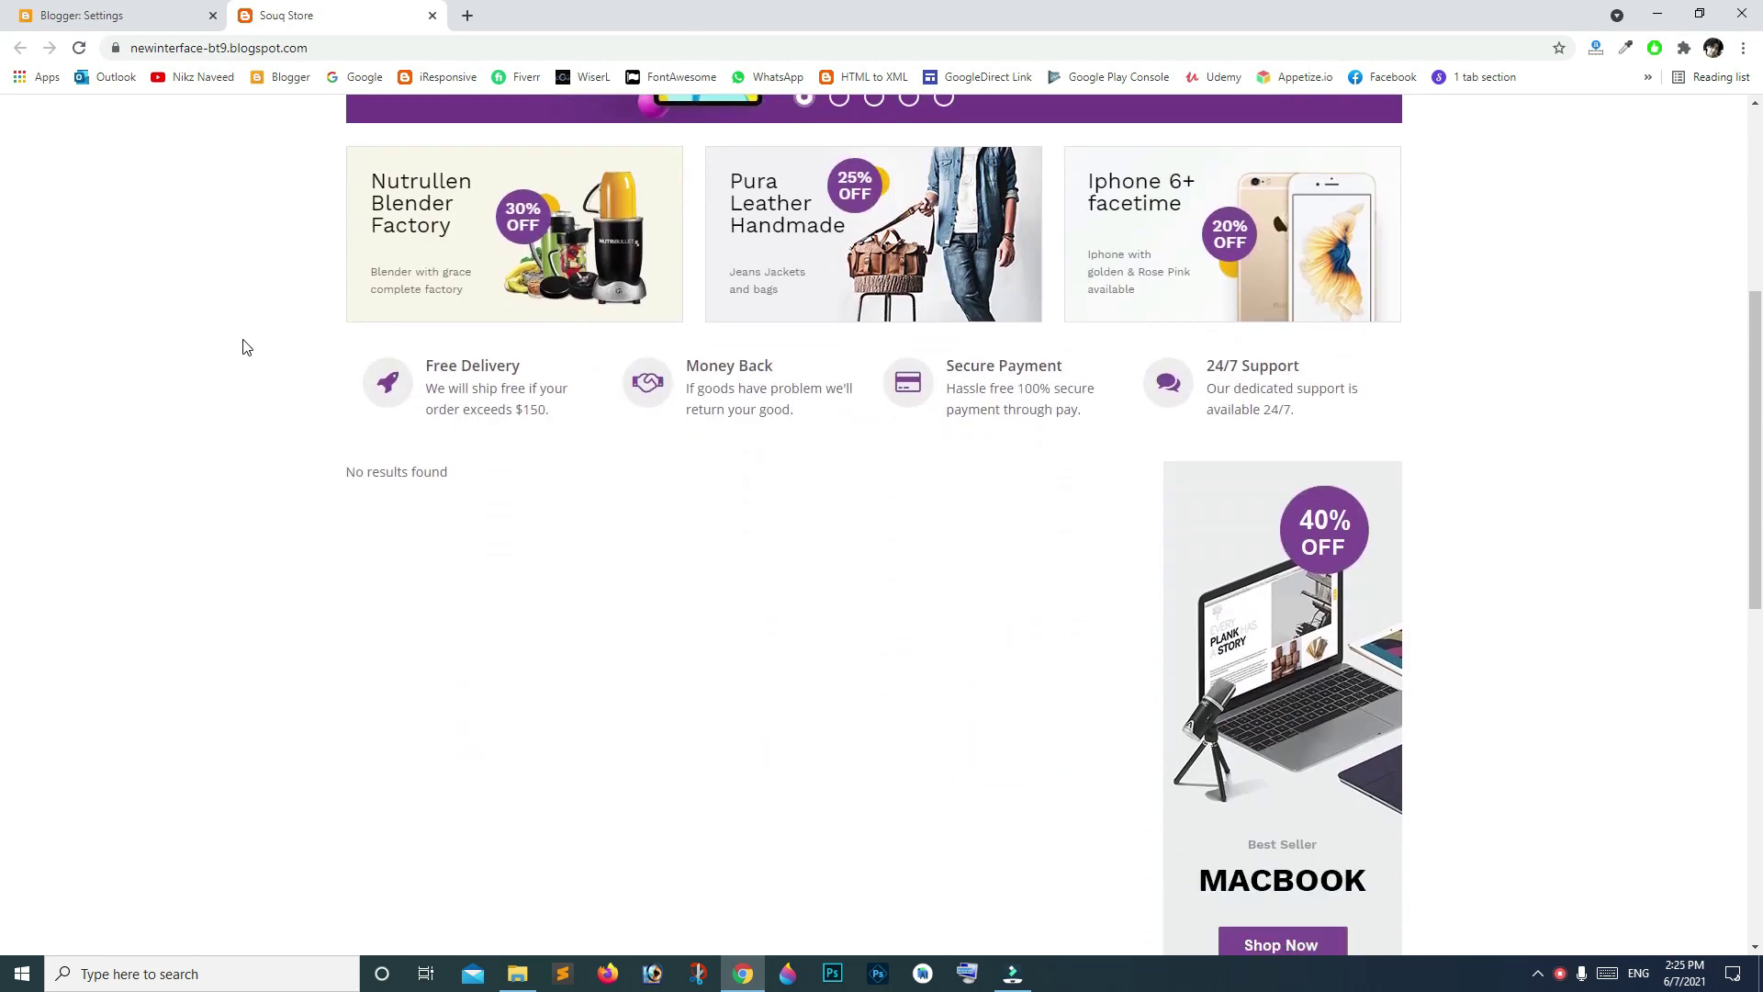
scroll(243, 345, down, 3)
scroll(242, 346, down, 3)
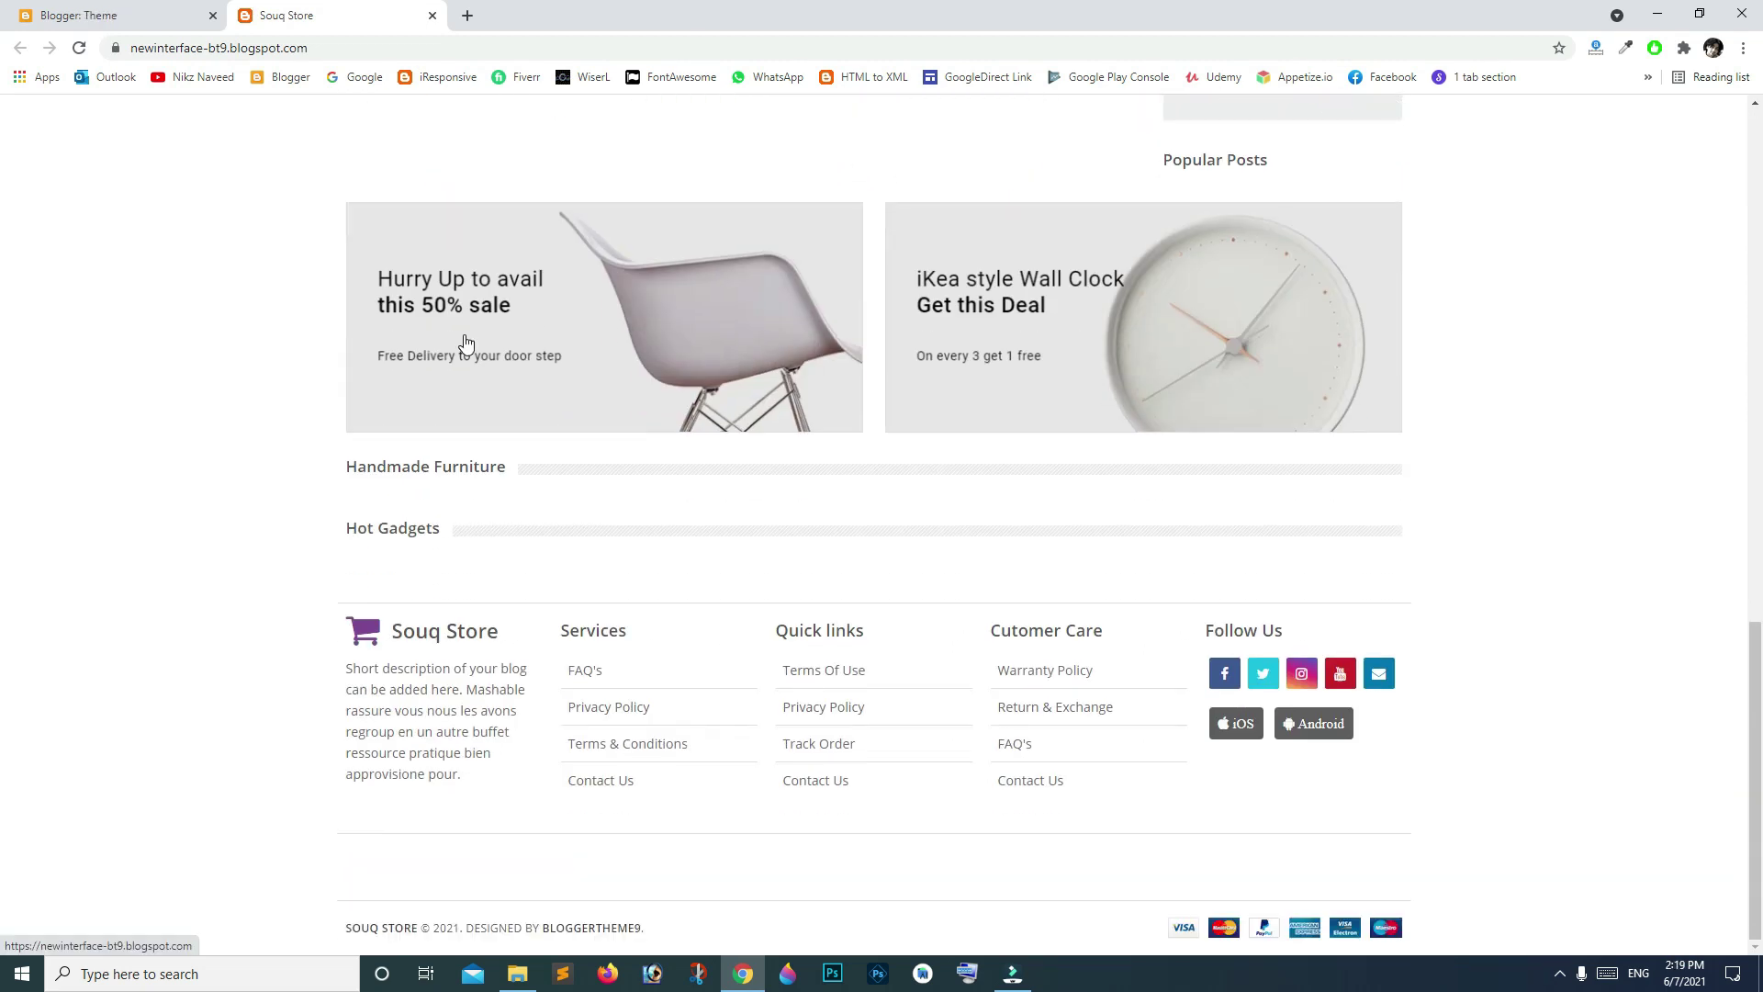
Step: Return to the Blogger dashboard and open the Souq Store blog's Settings to reach Import content
click(83, 16)
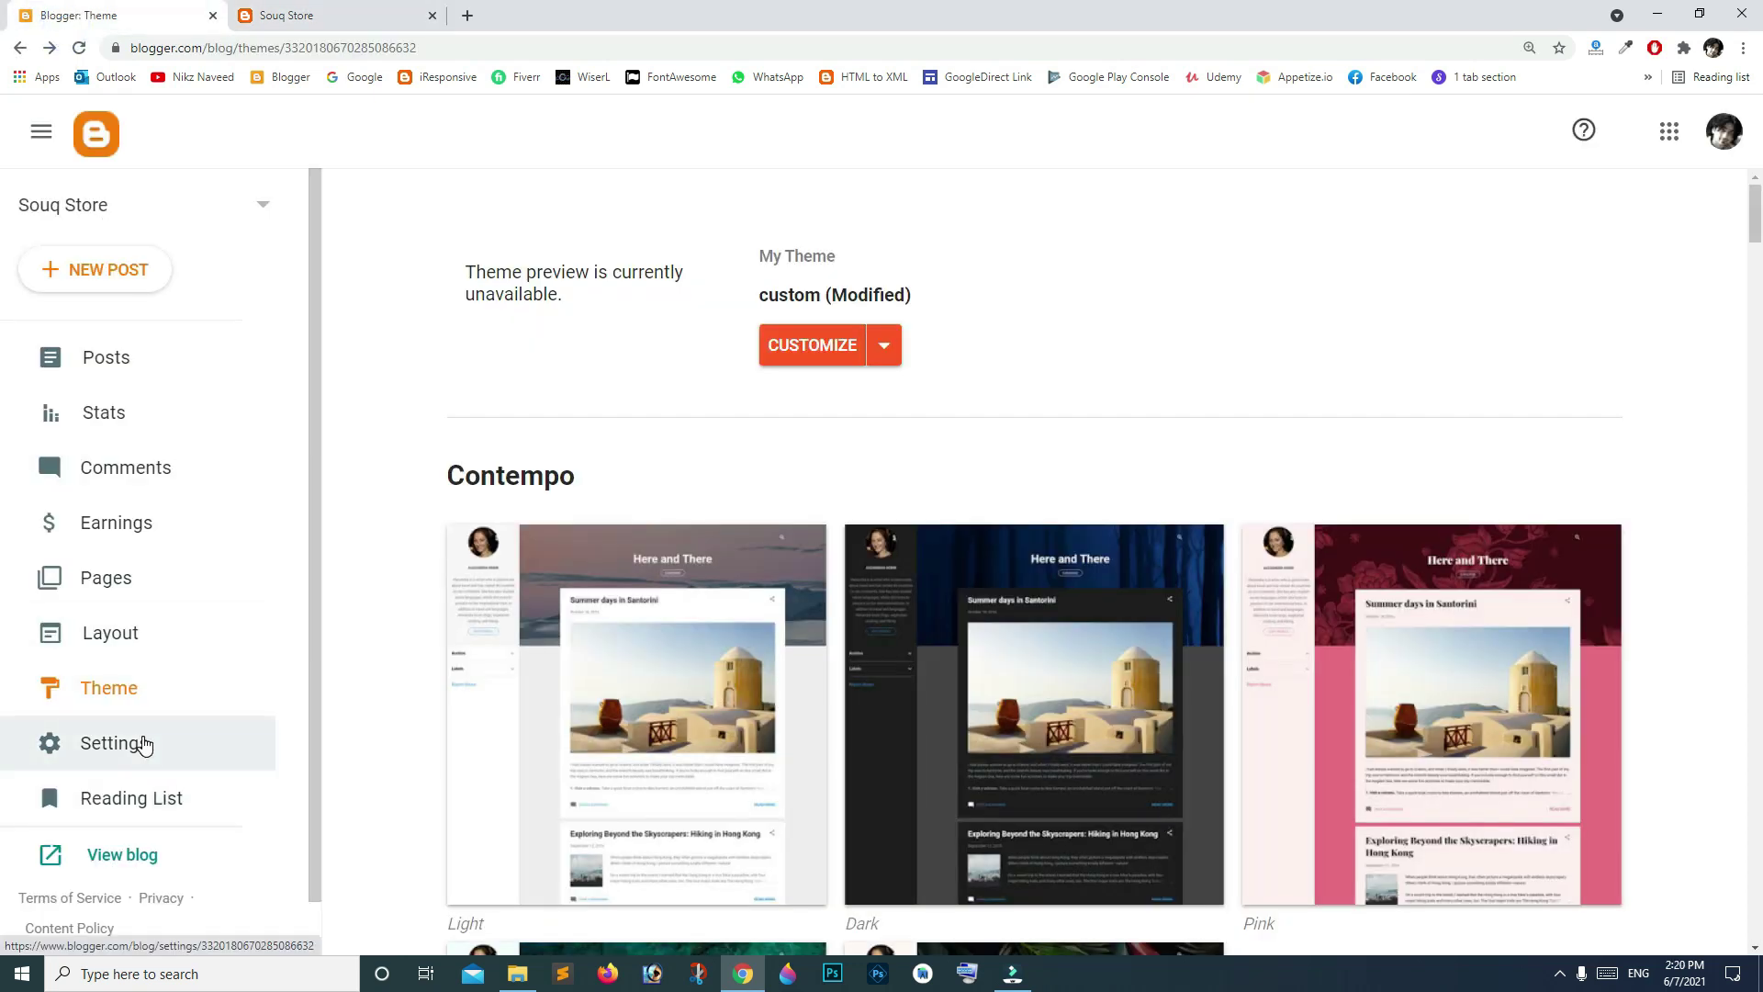
click(144, 744)
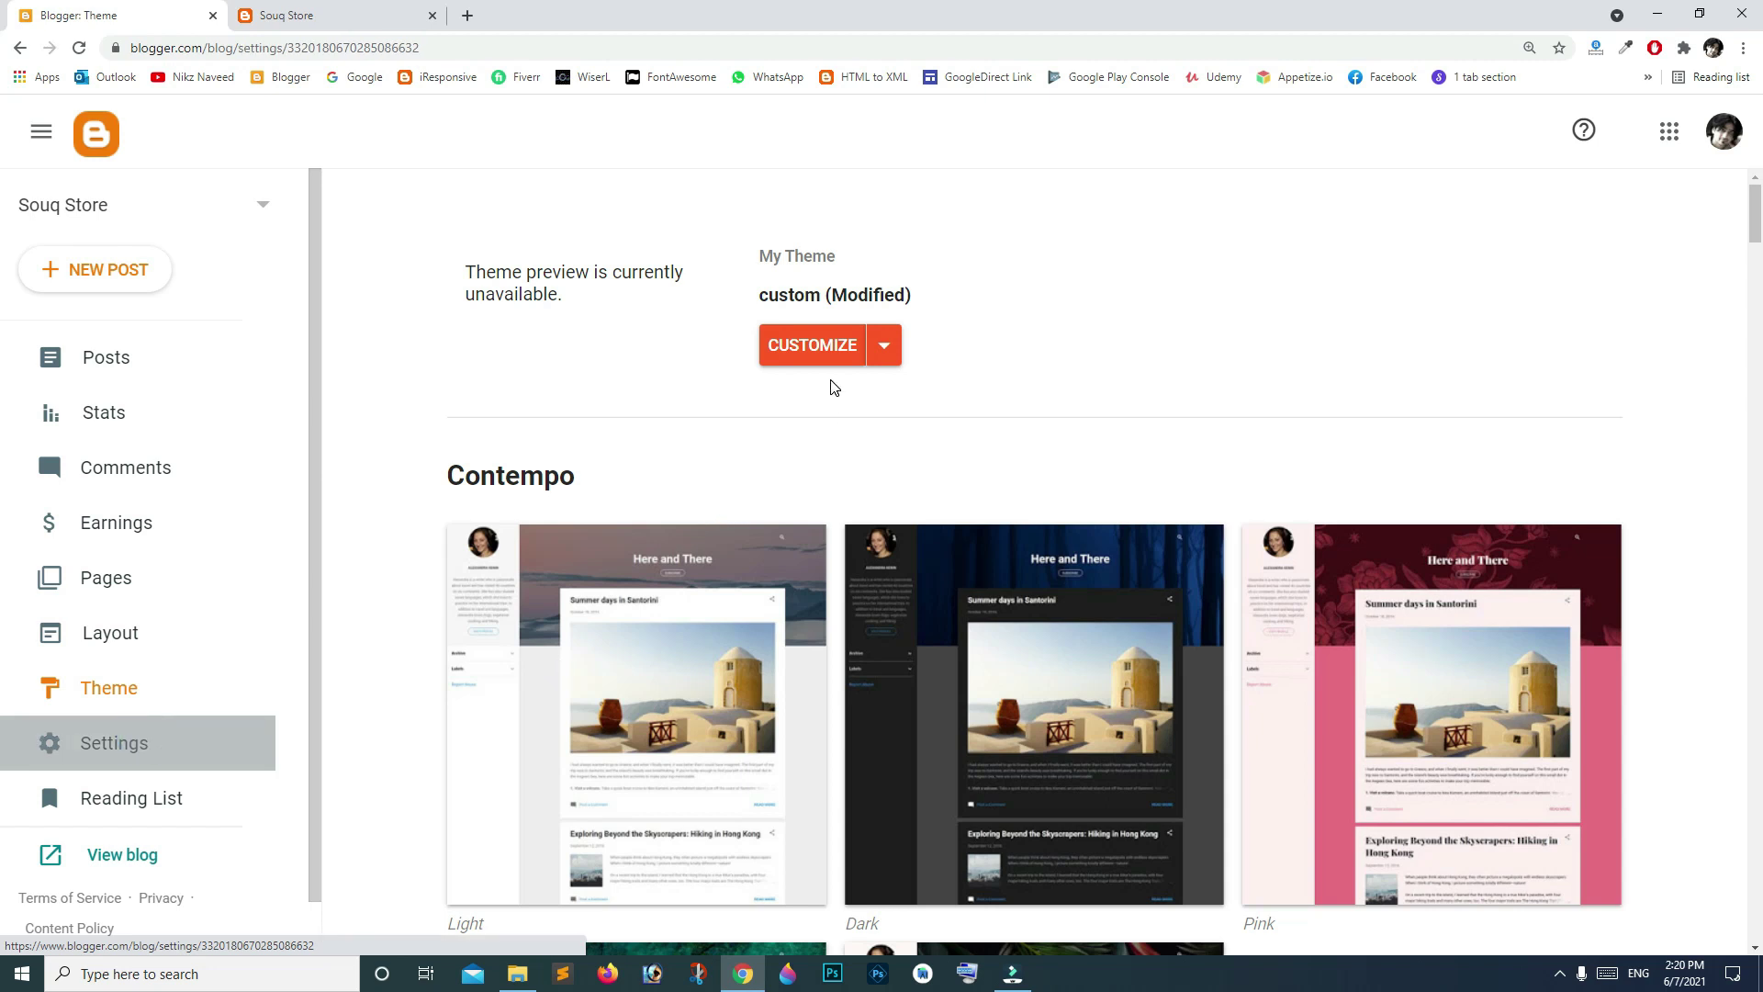
scroll(905, 318, down, 4)
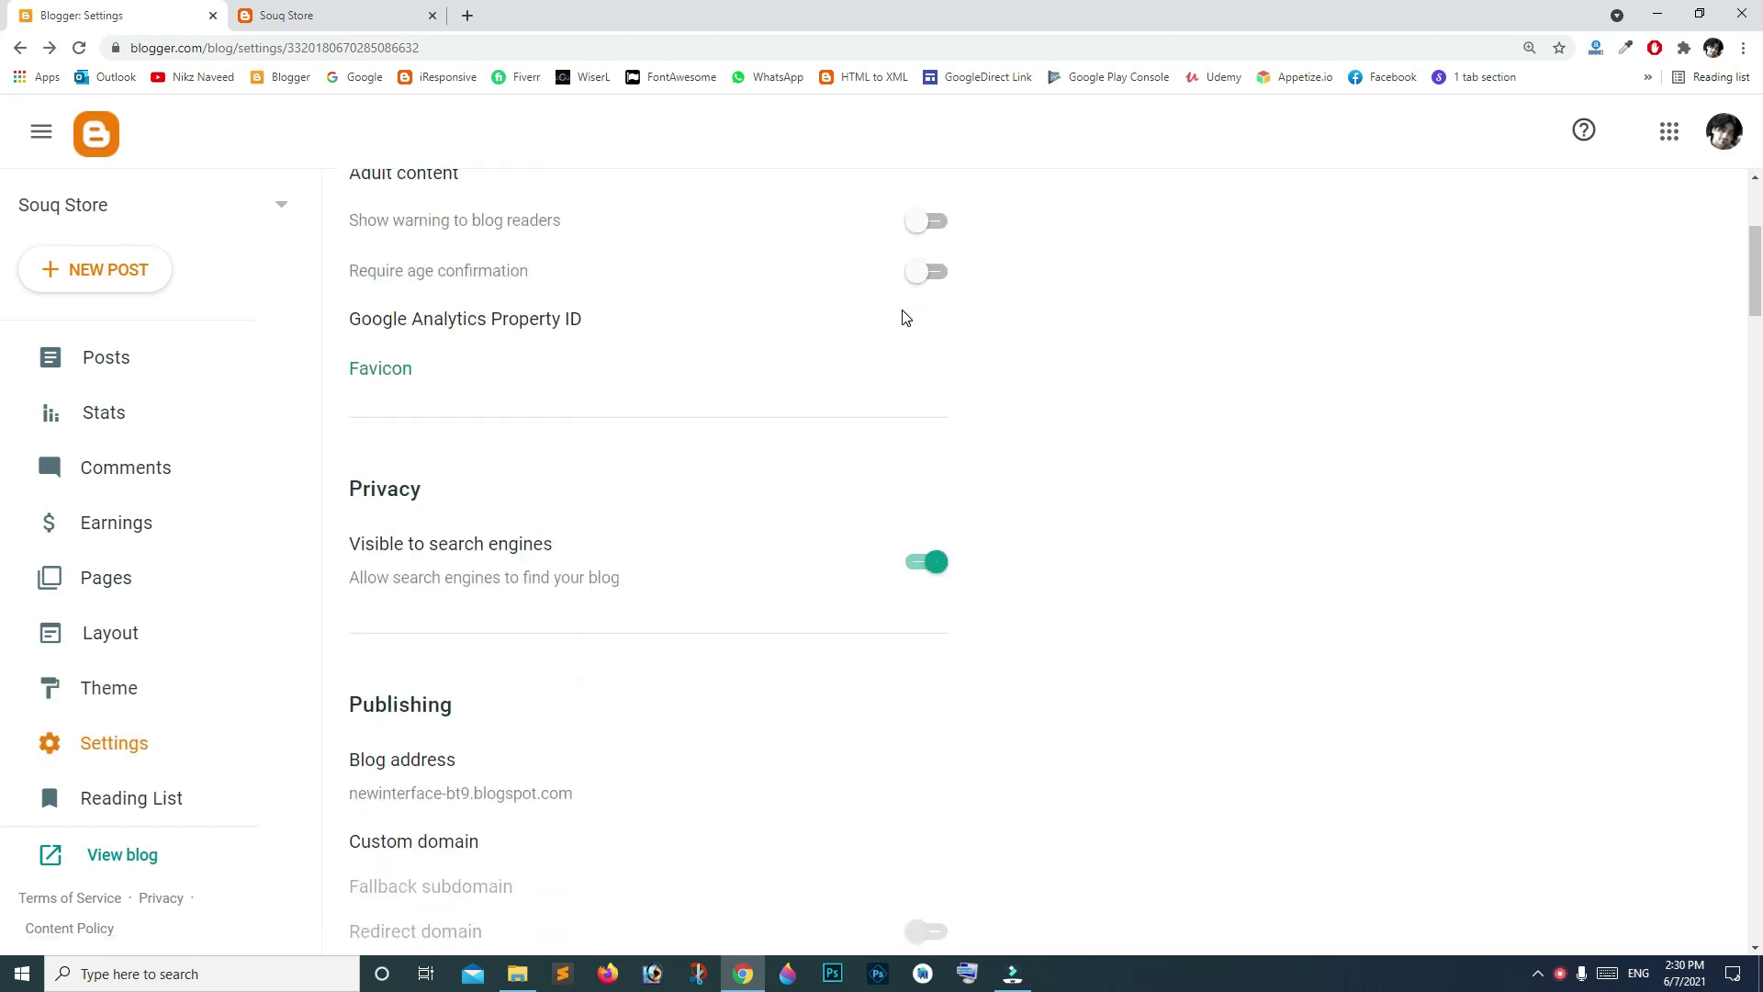
scroll(905, 318, down, 4)
scroll(904, 318, down, 4)
scroll(904, 319, down, 4)
scroll(904, 319, down, 5)
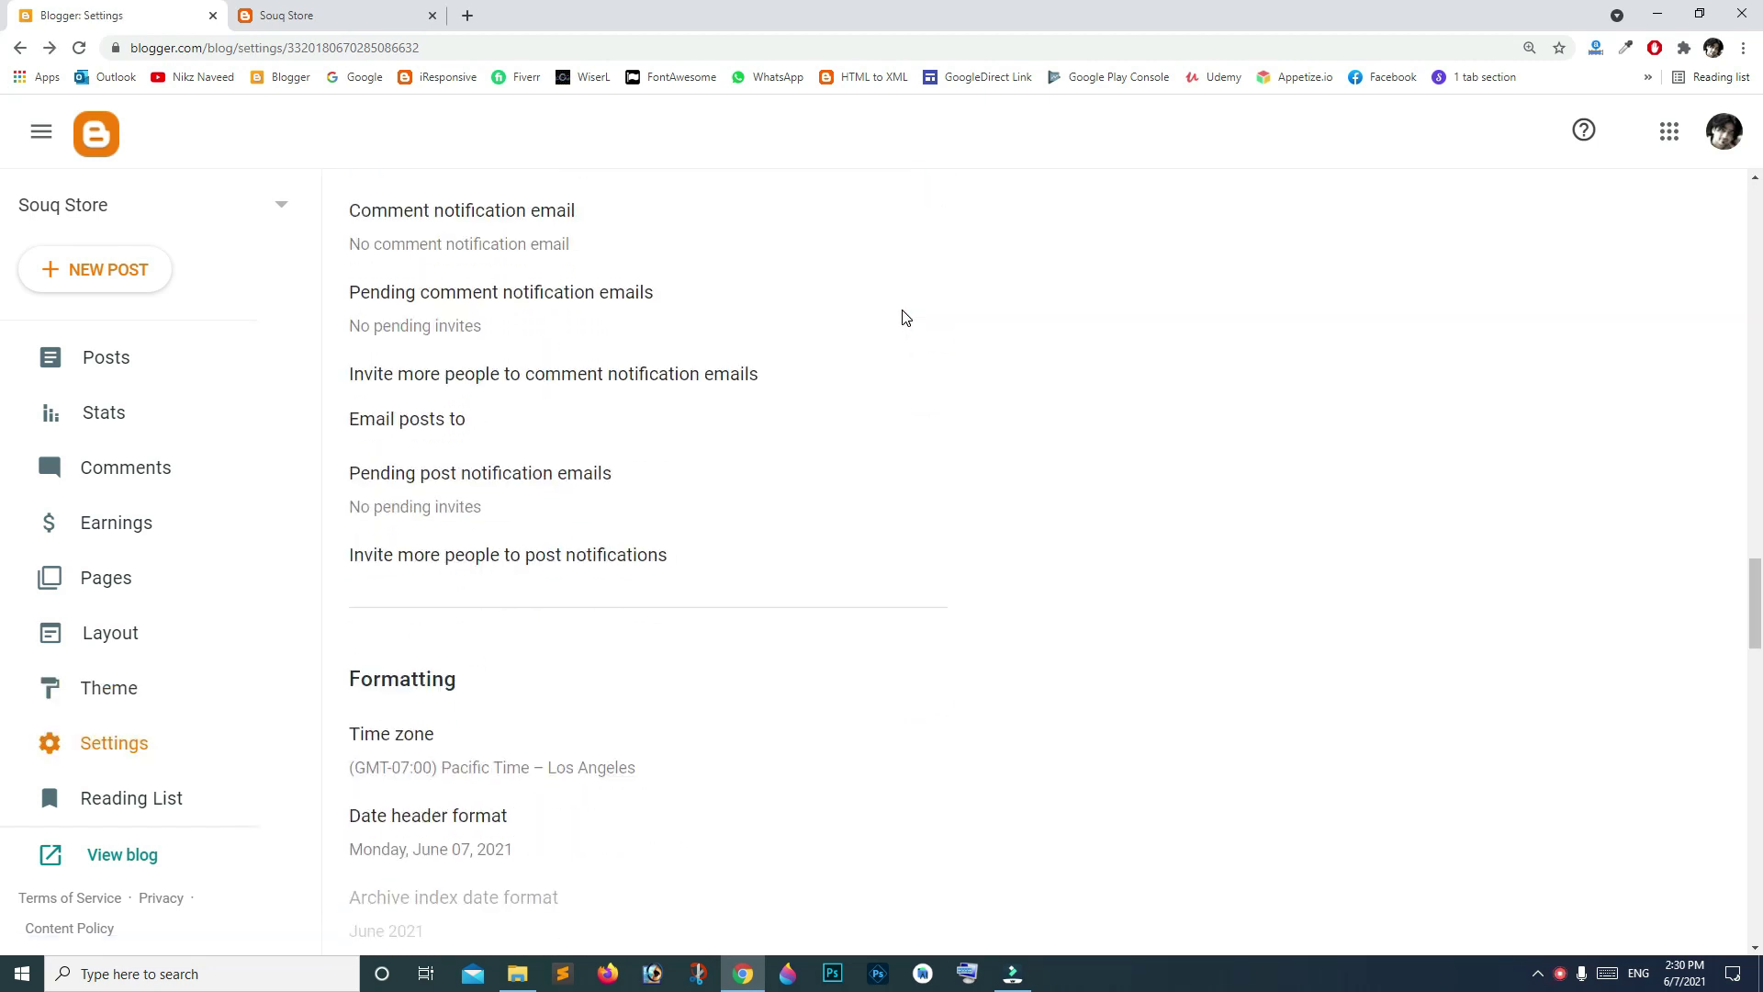
scroll(905, 319, down, 5)
scroll(904, 319, down, 5)
scroll(905, 317, down, 4)
scroll(906, 319, down, 3)
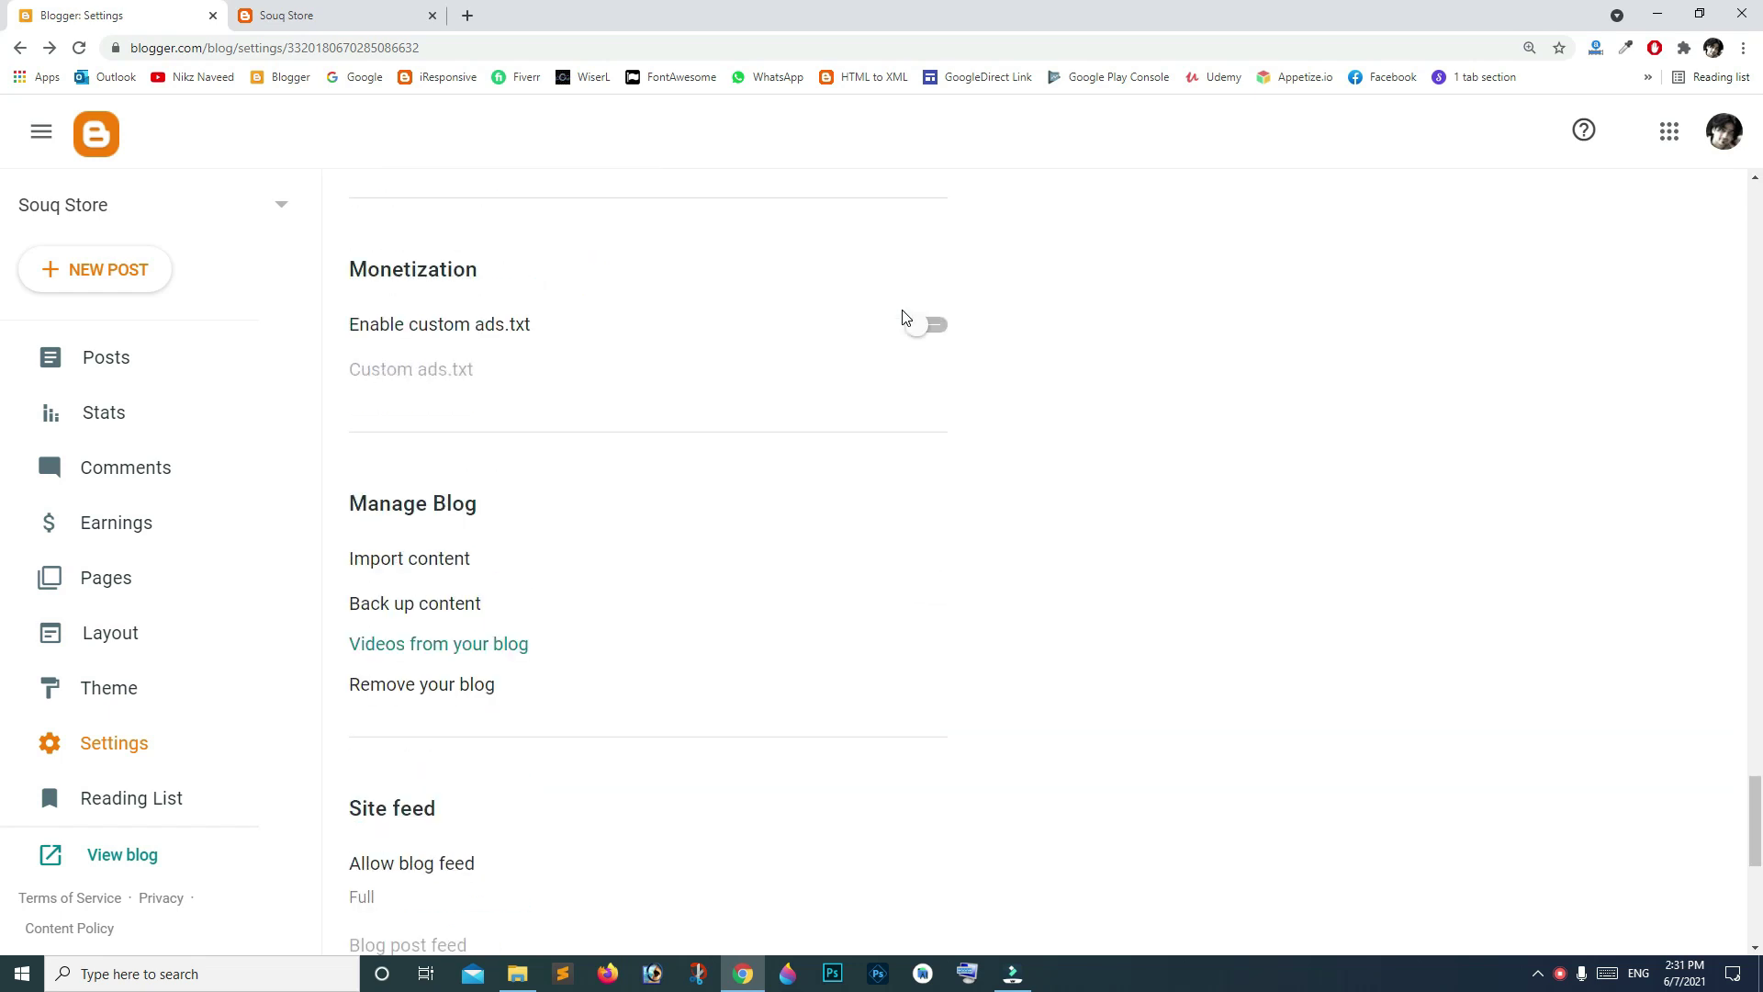
scroll(905, 319, down, 1)
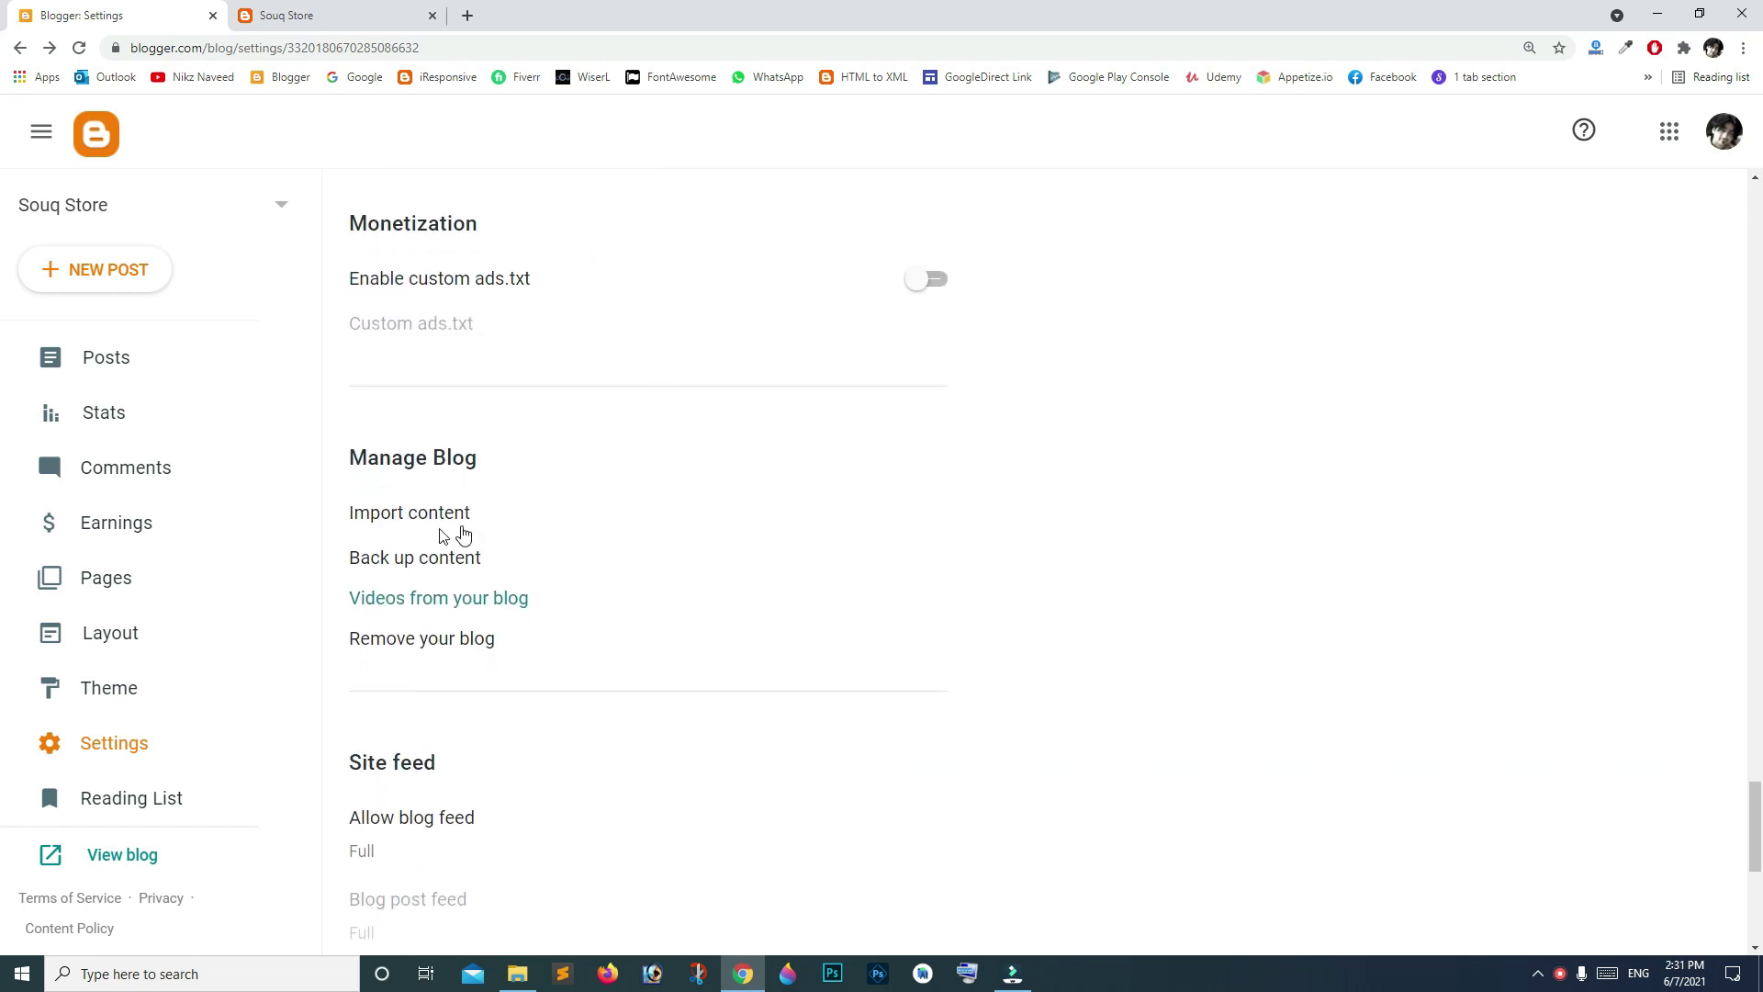
Step: Pass the reCAPTCHA and import the Upload Data file from SouqStore ecommerce > New folder
click(463, 514)
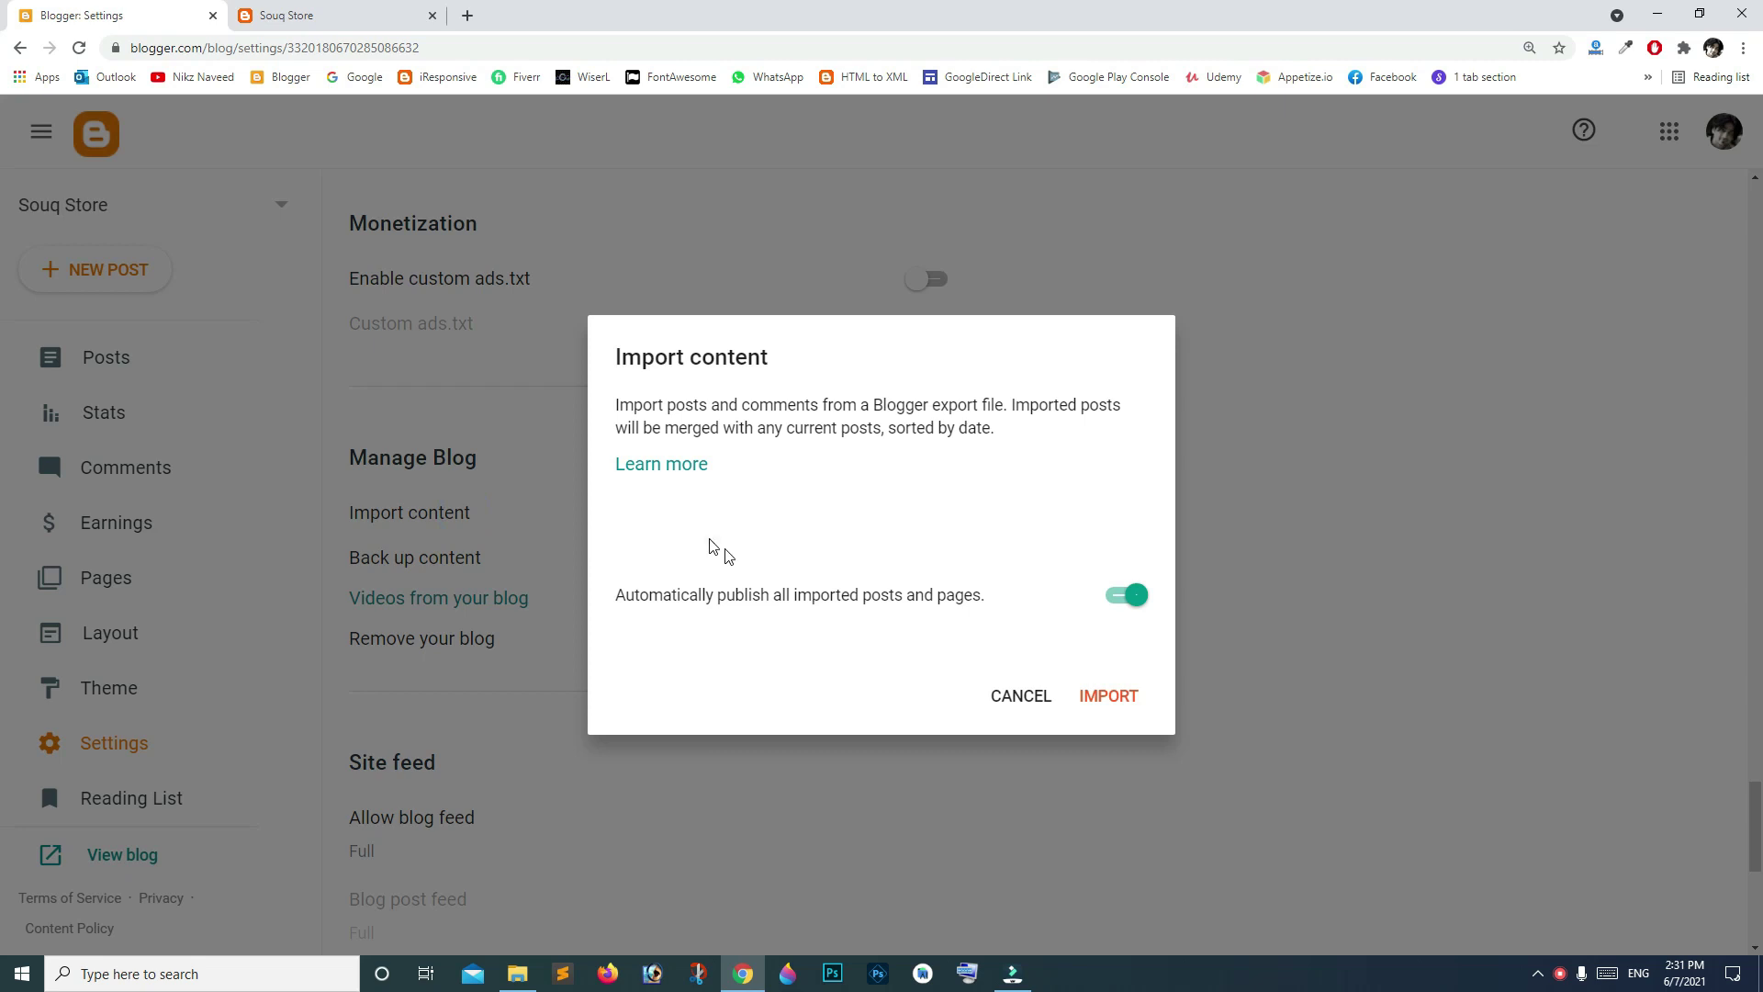
click(639, 520)
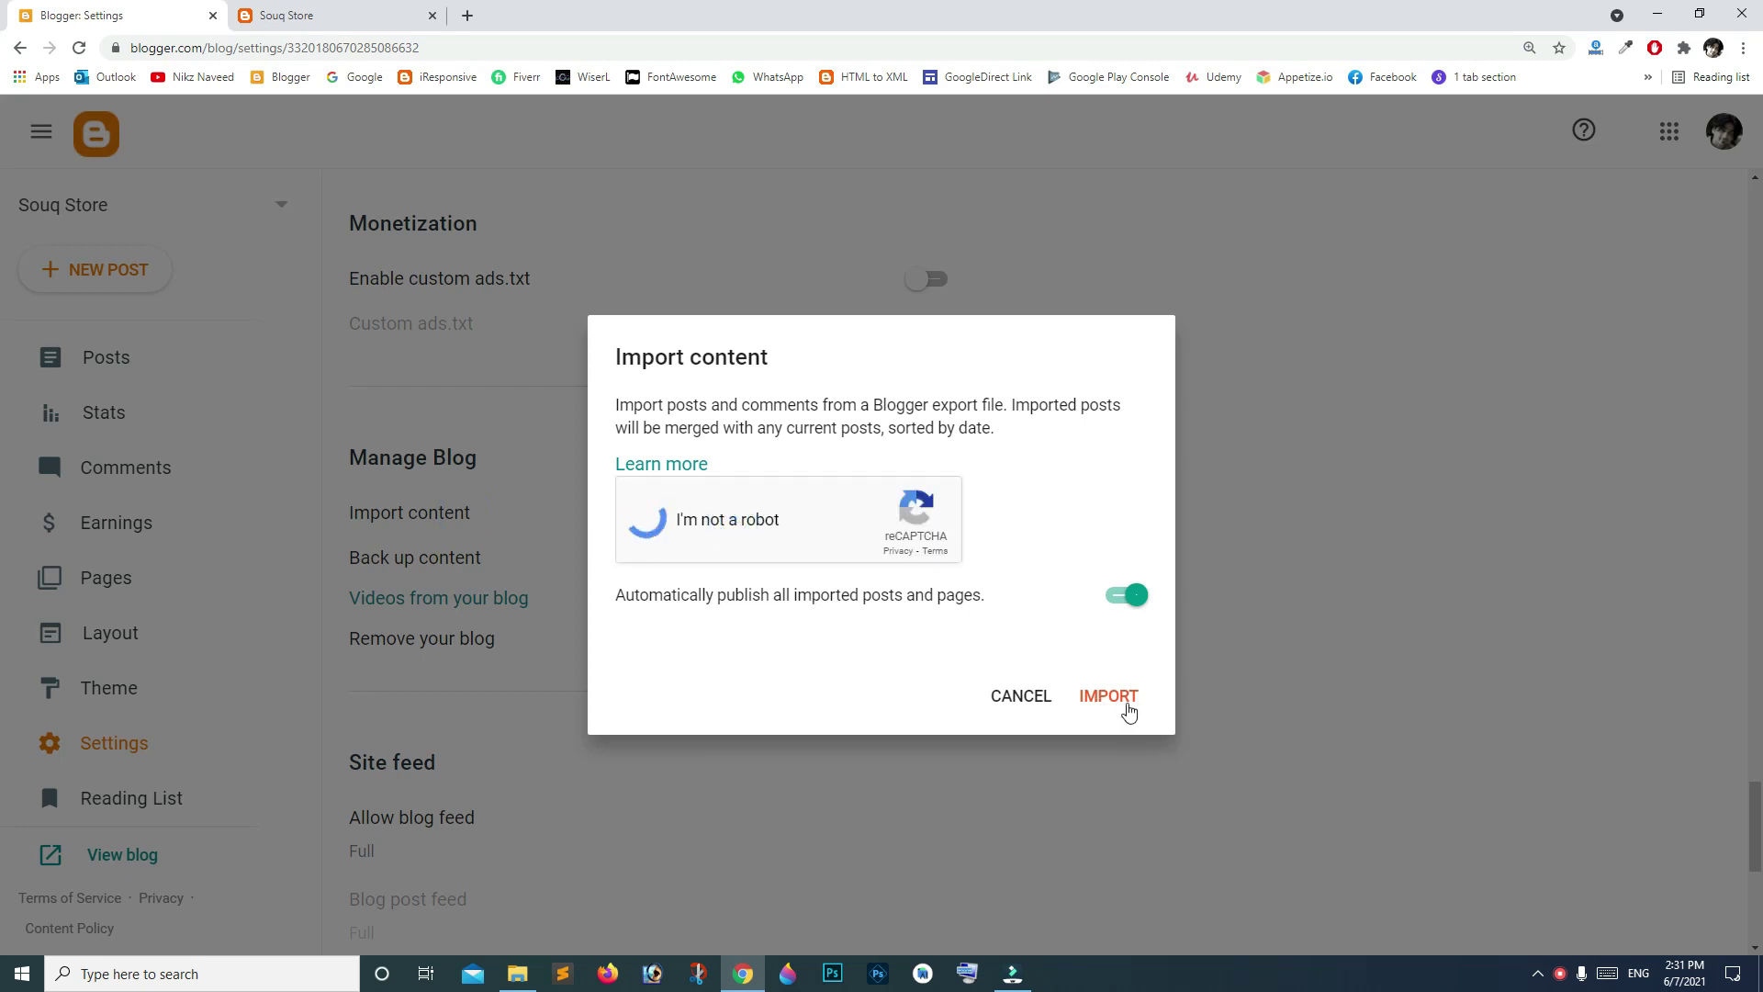
click(1122, 697)
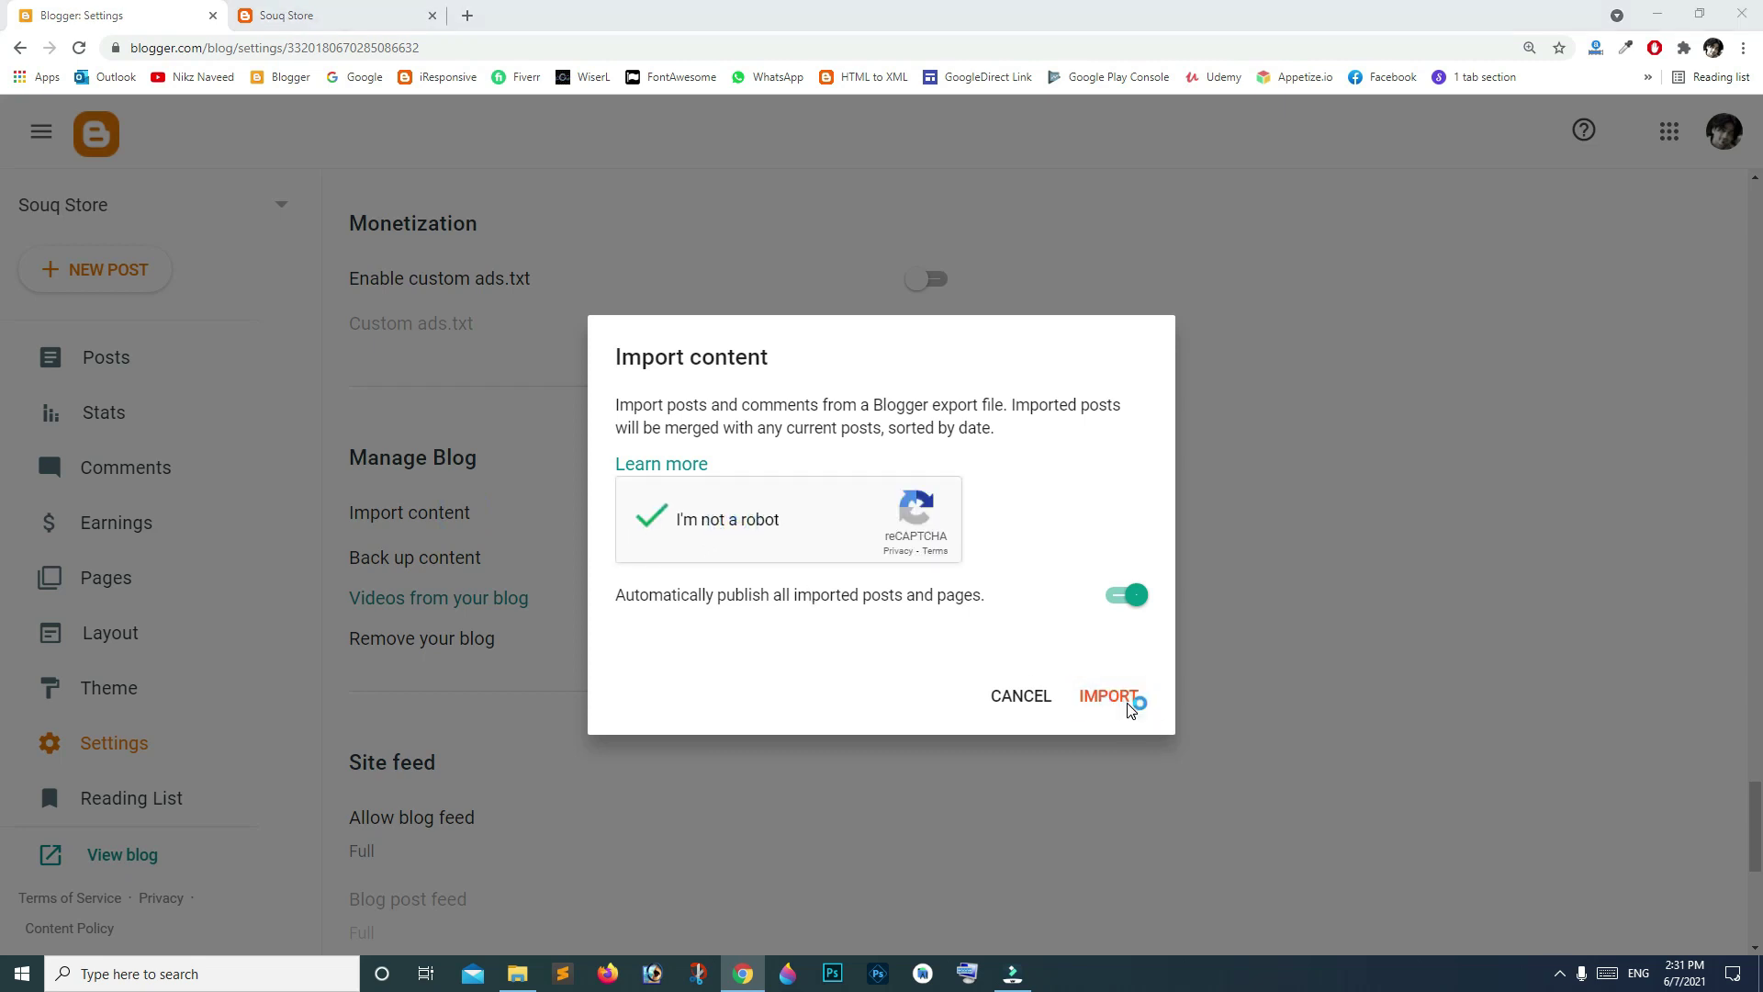
double_click(214, 158)
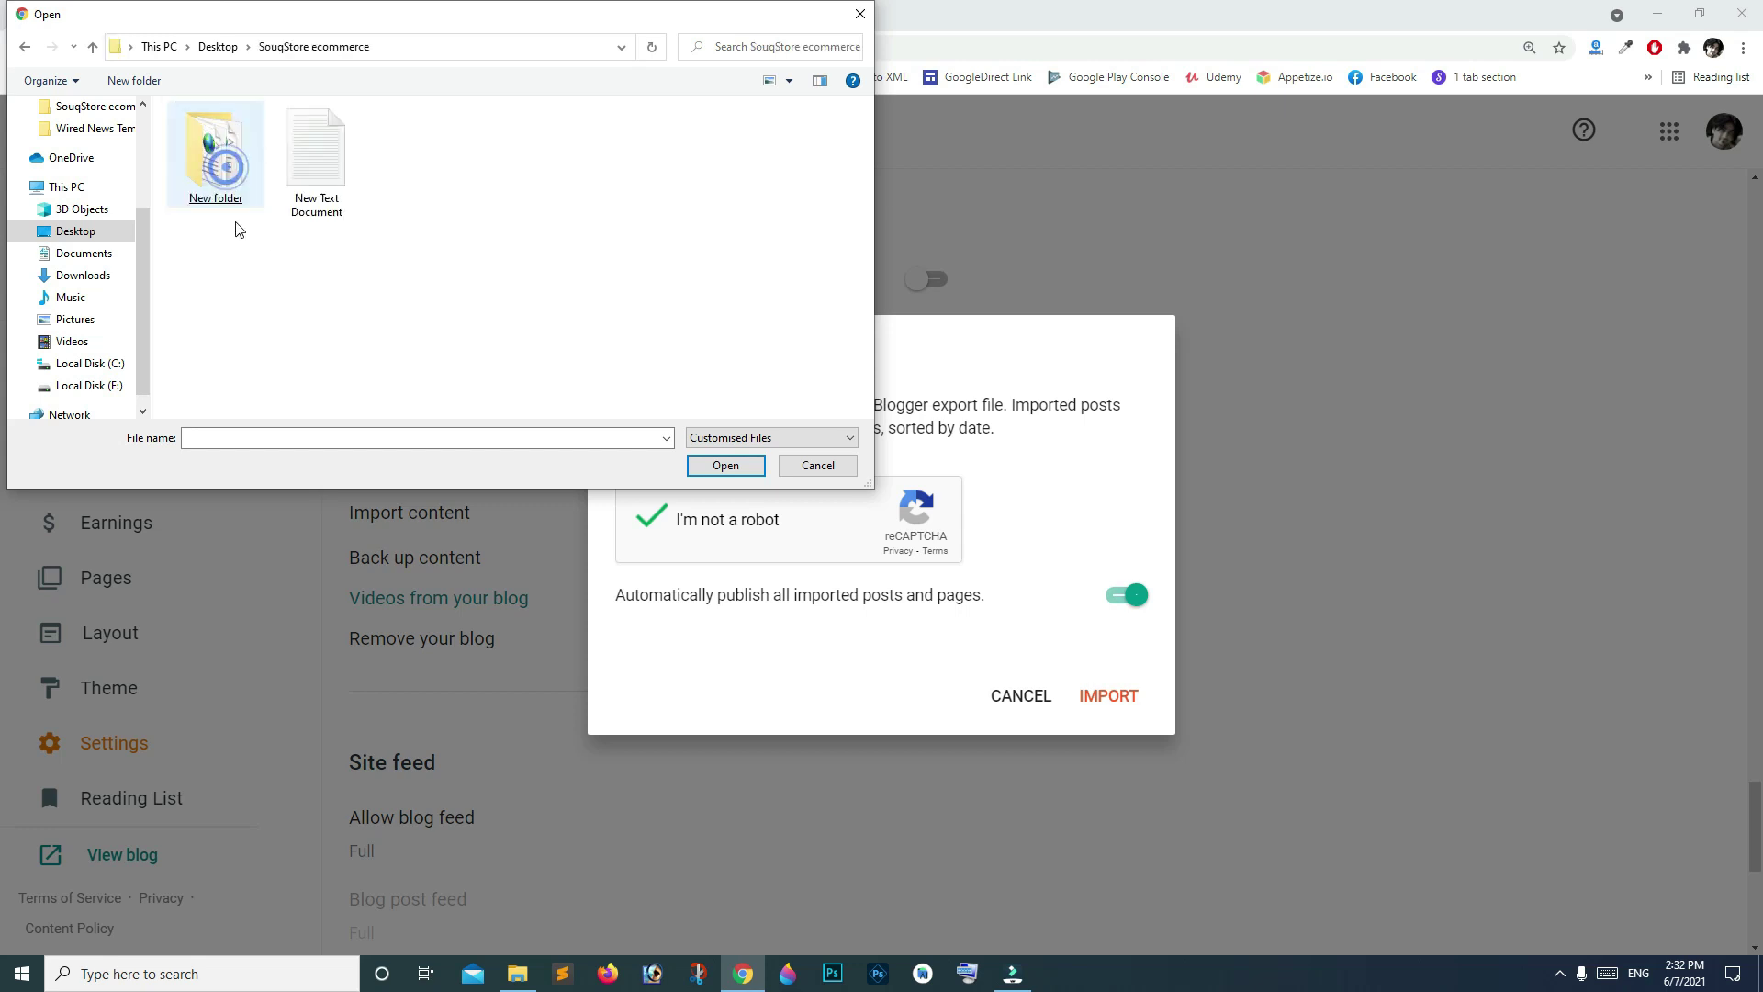
double_click(316, 156)
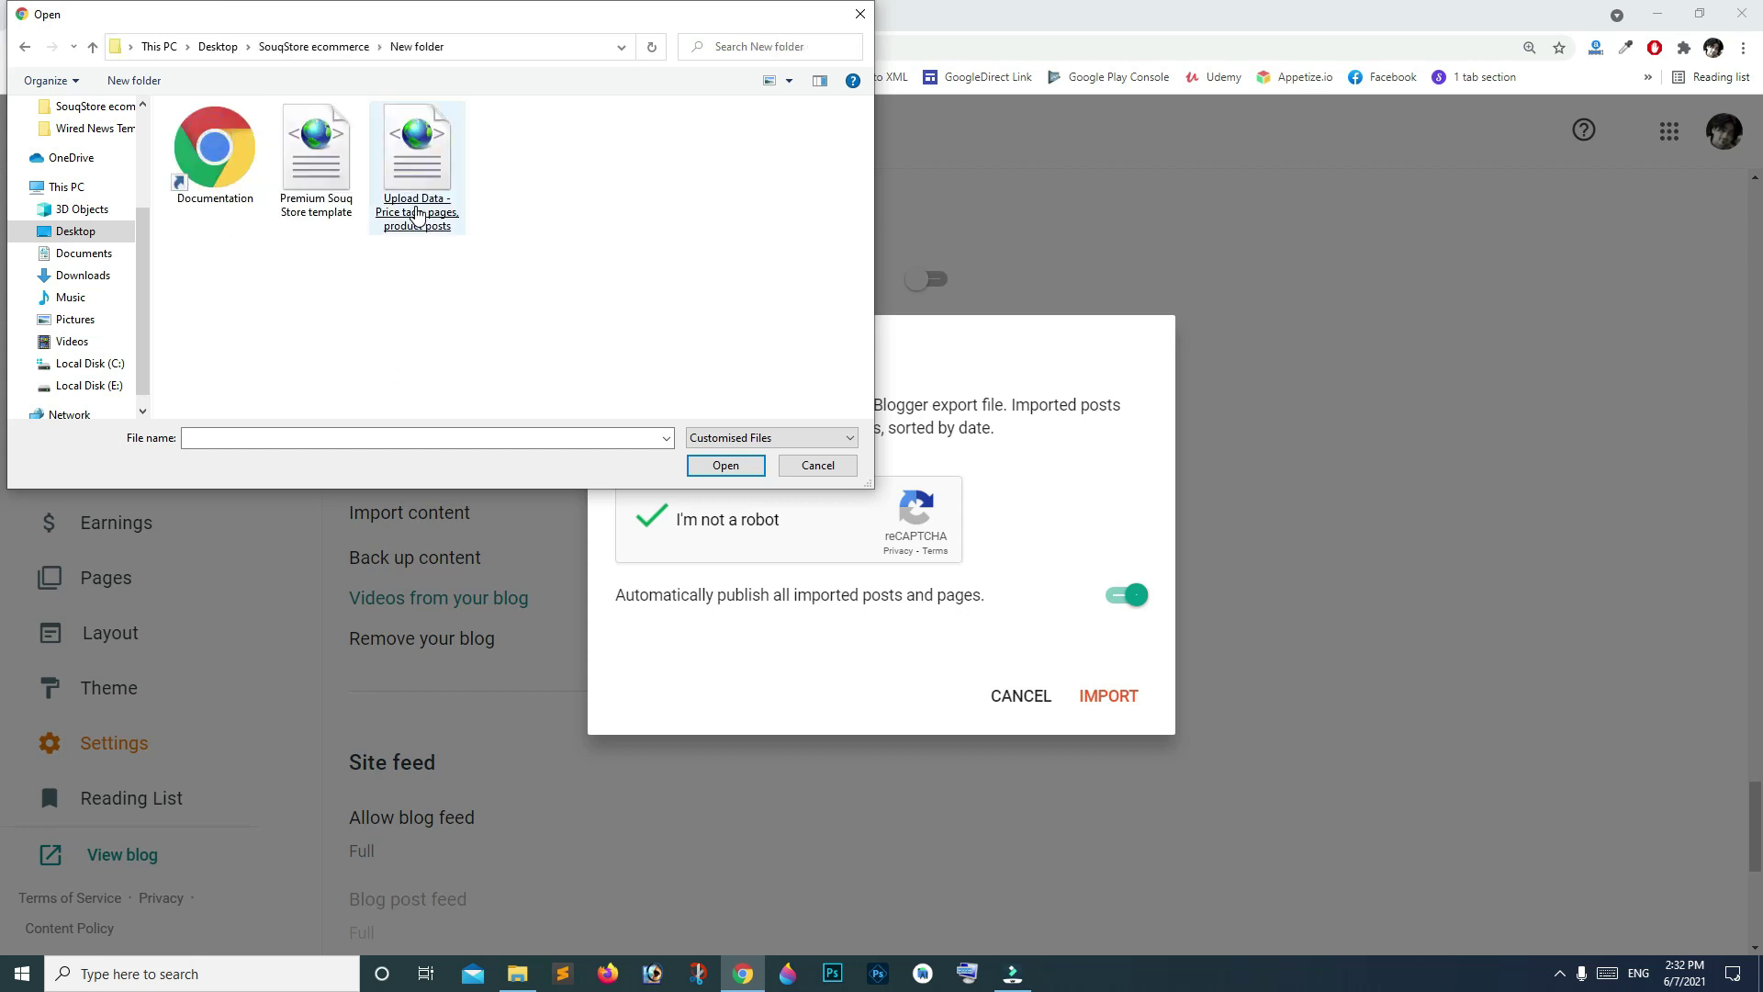
double_click(416, 166)
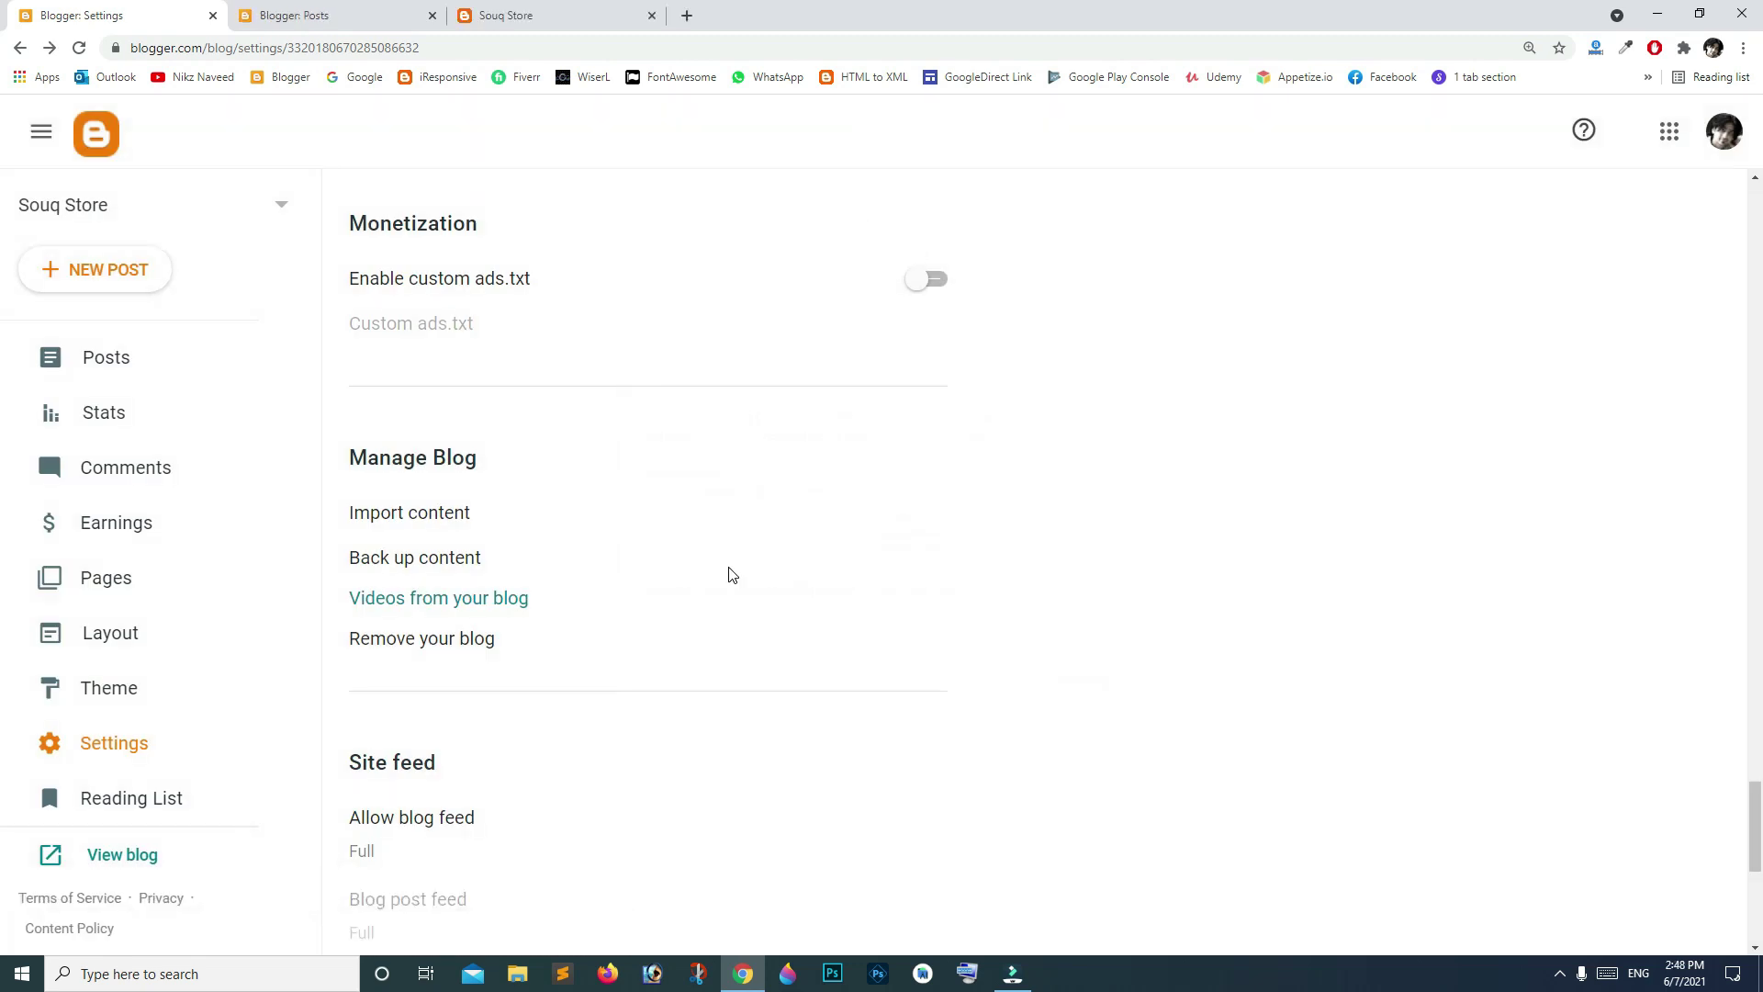
Step: Open the 'Testing one post' product post from the Posts list in the editor
click(330, 16)
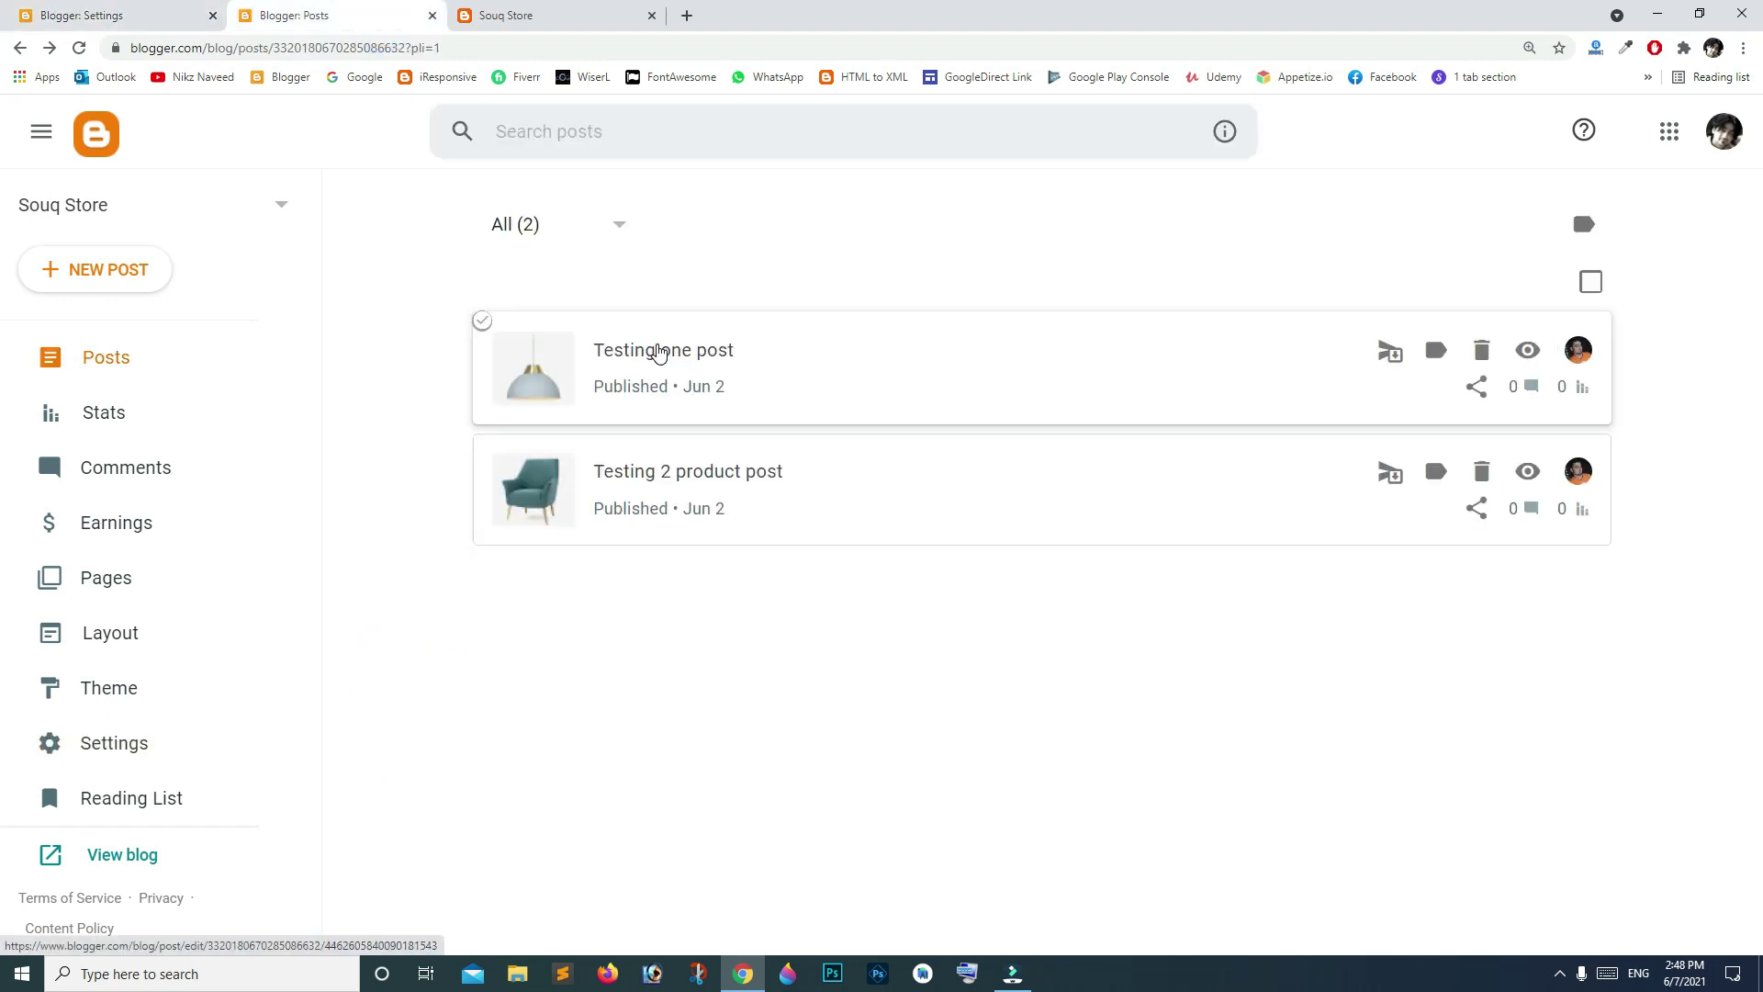
click(660, 353)
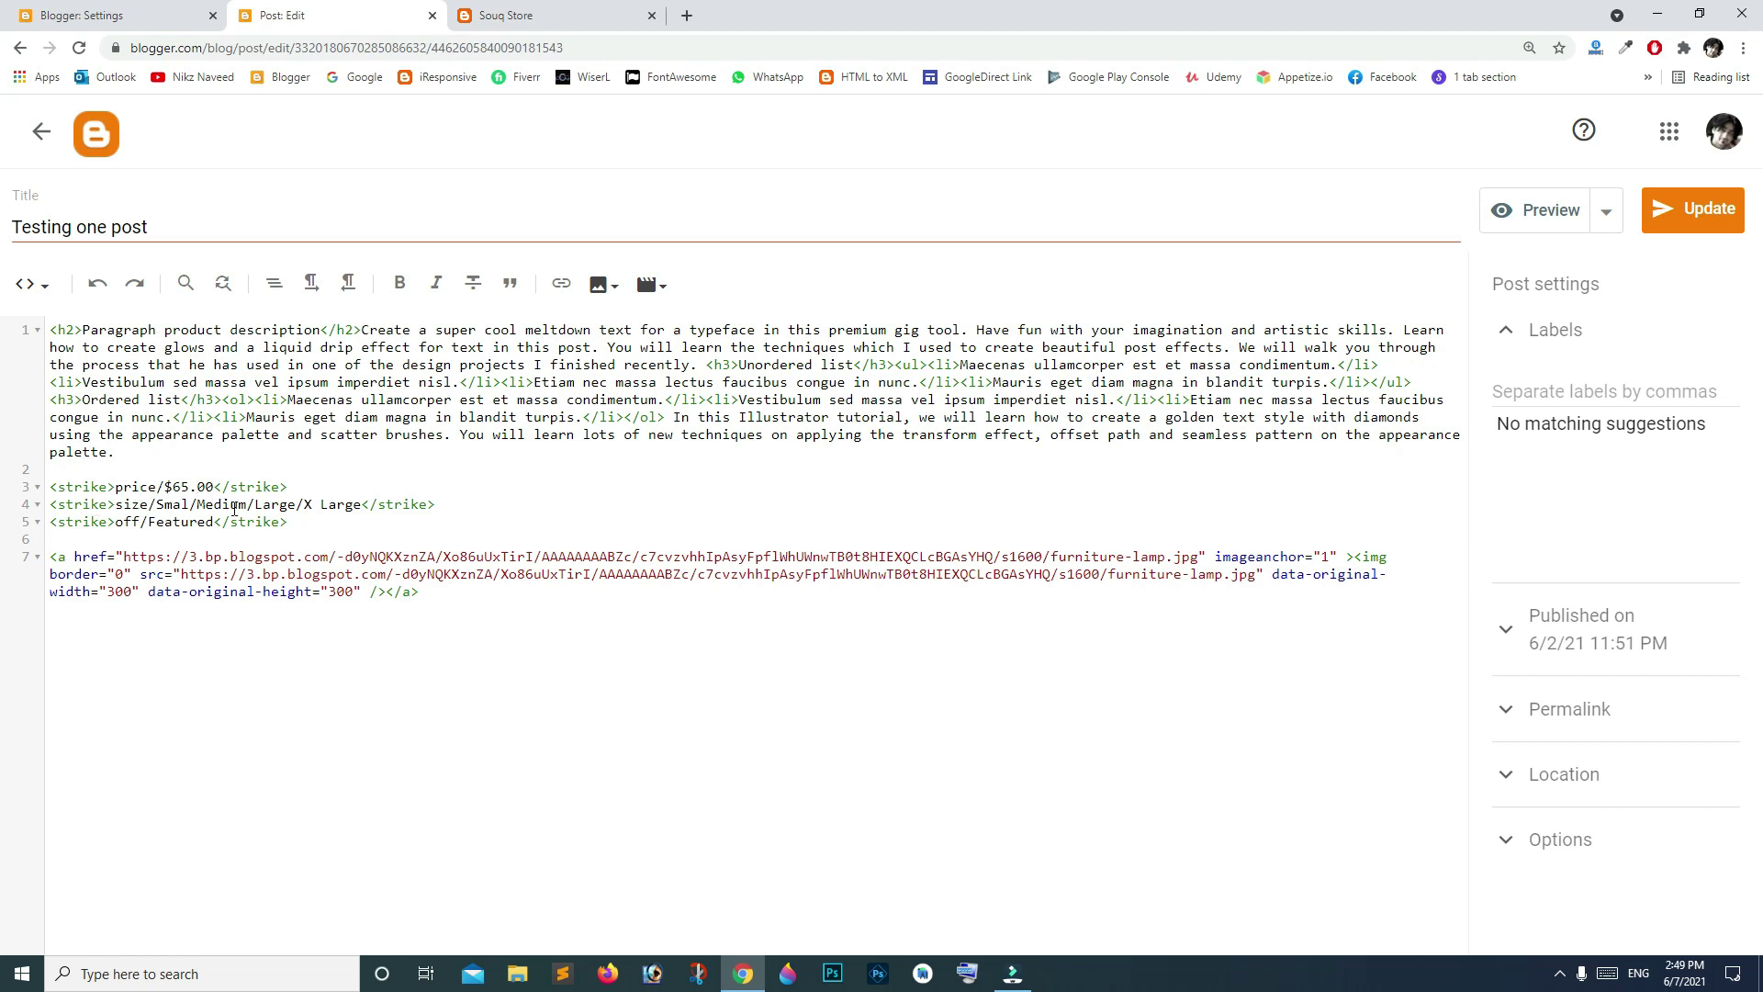
click(504, 16)
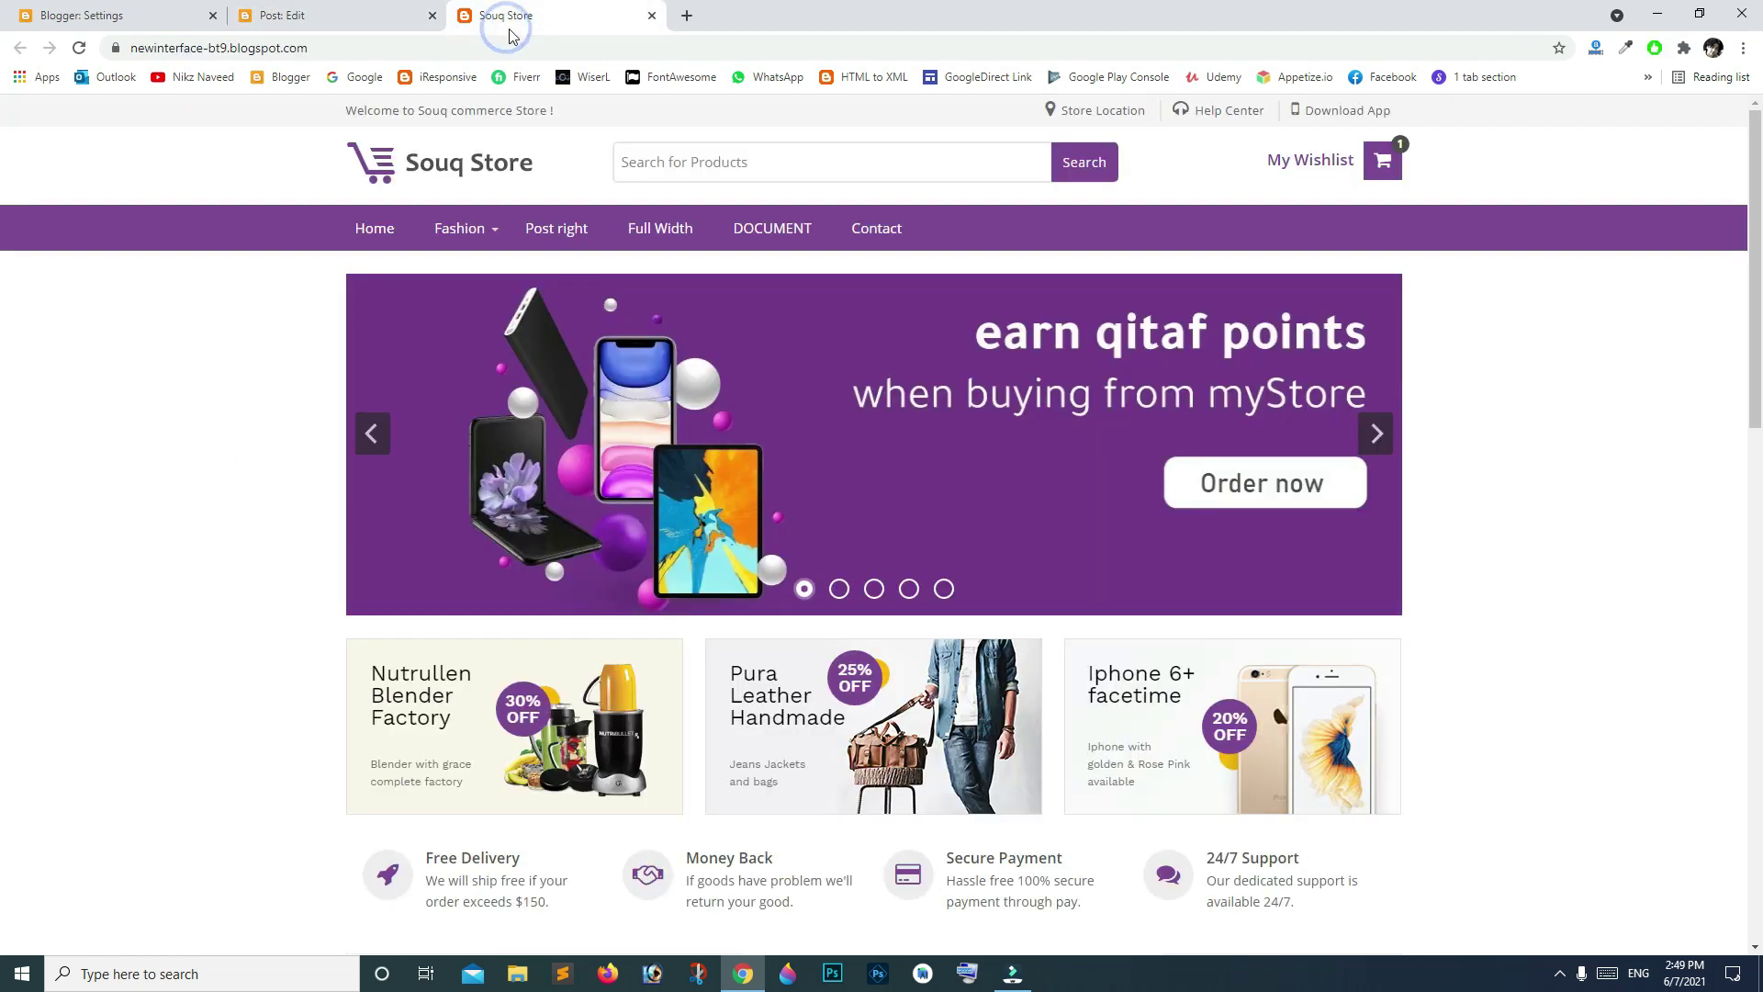
scroll(524, 358, down, 1)
scroll(523, 359, down, 4)
scroll(524, 359, down, 2)
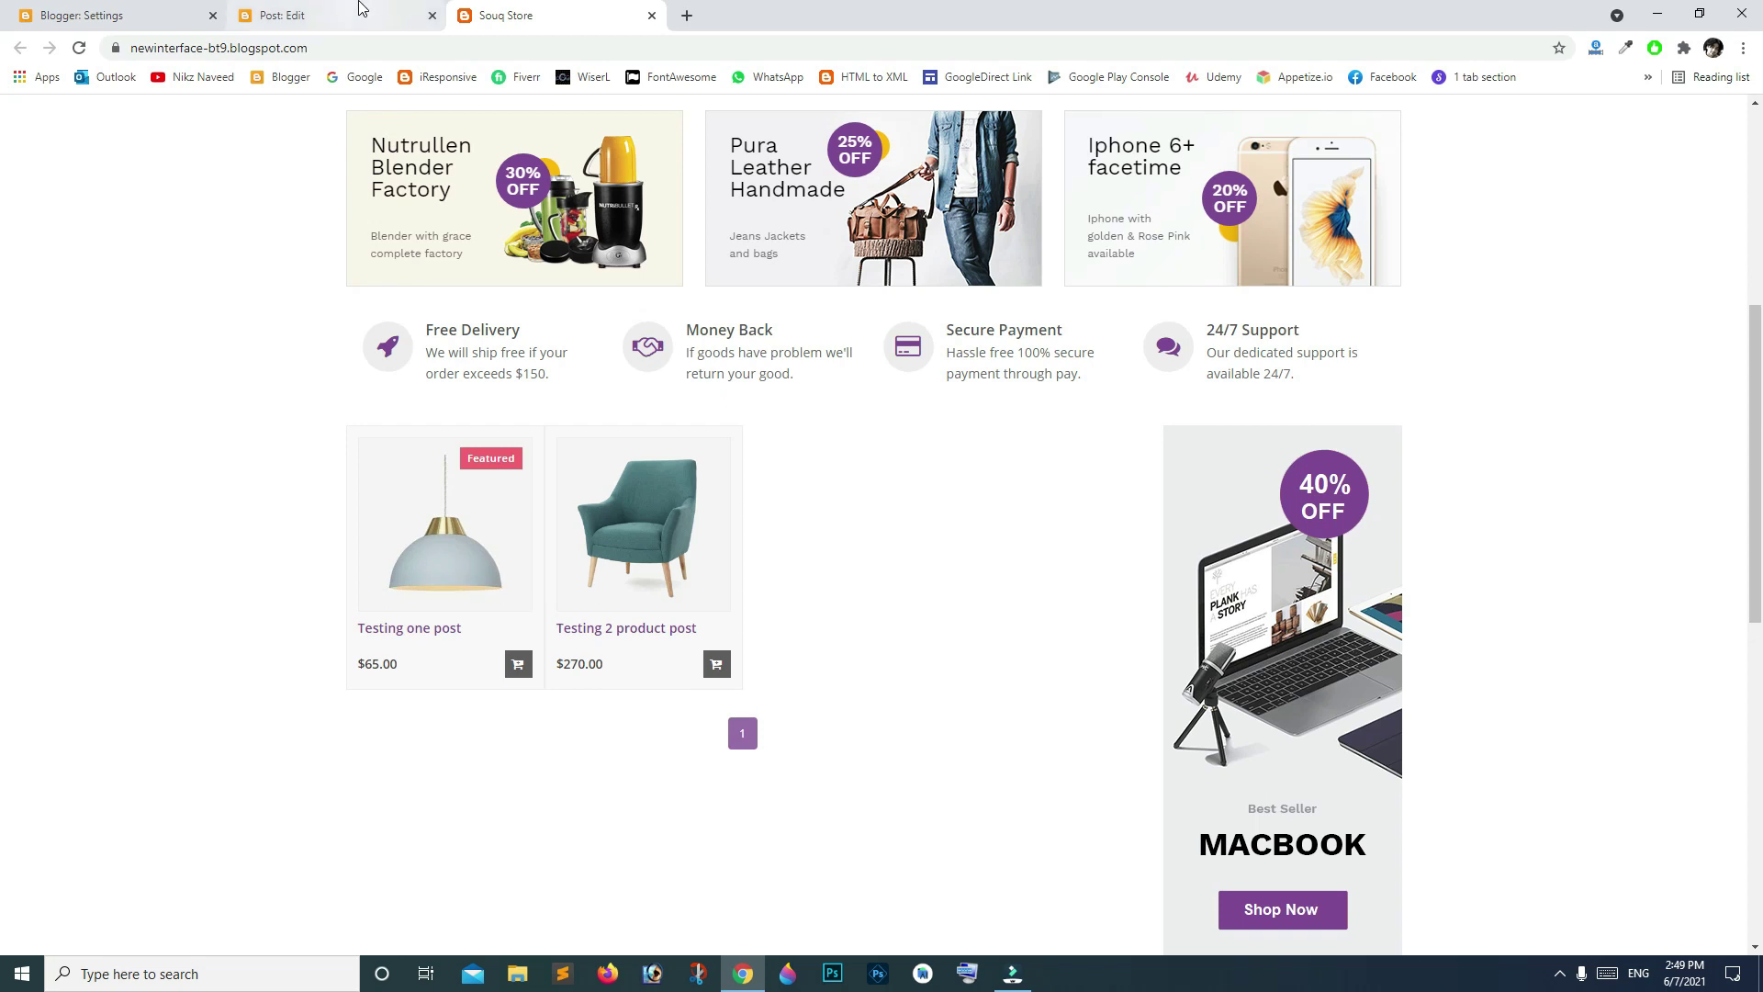
click(337, 15)
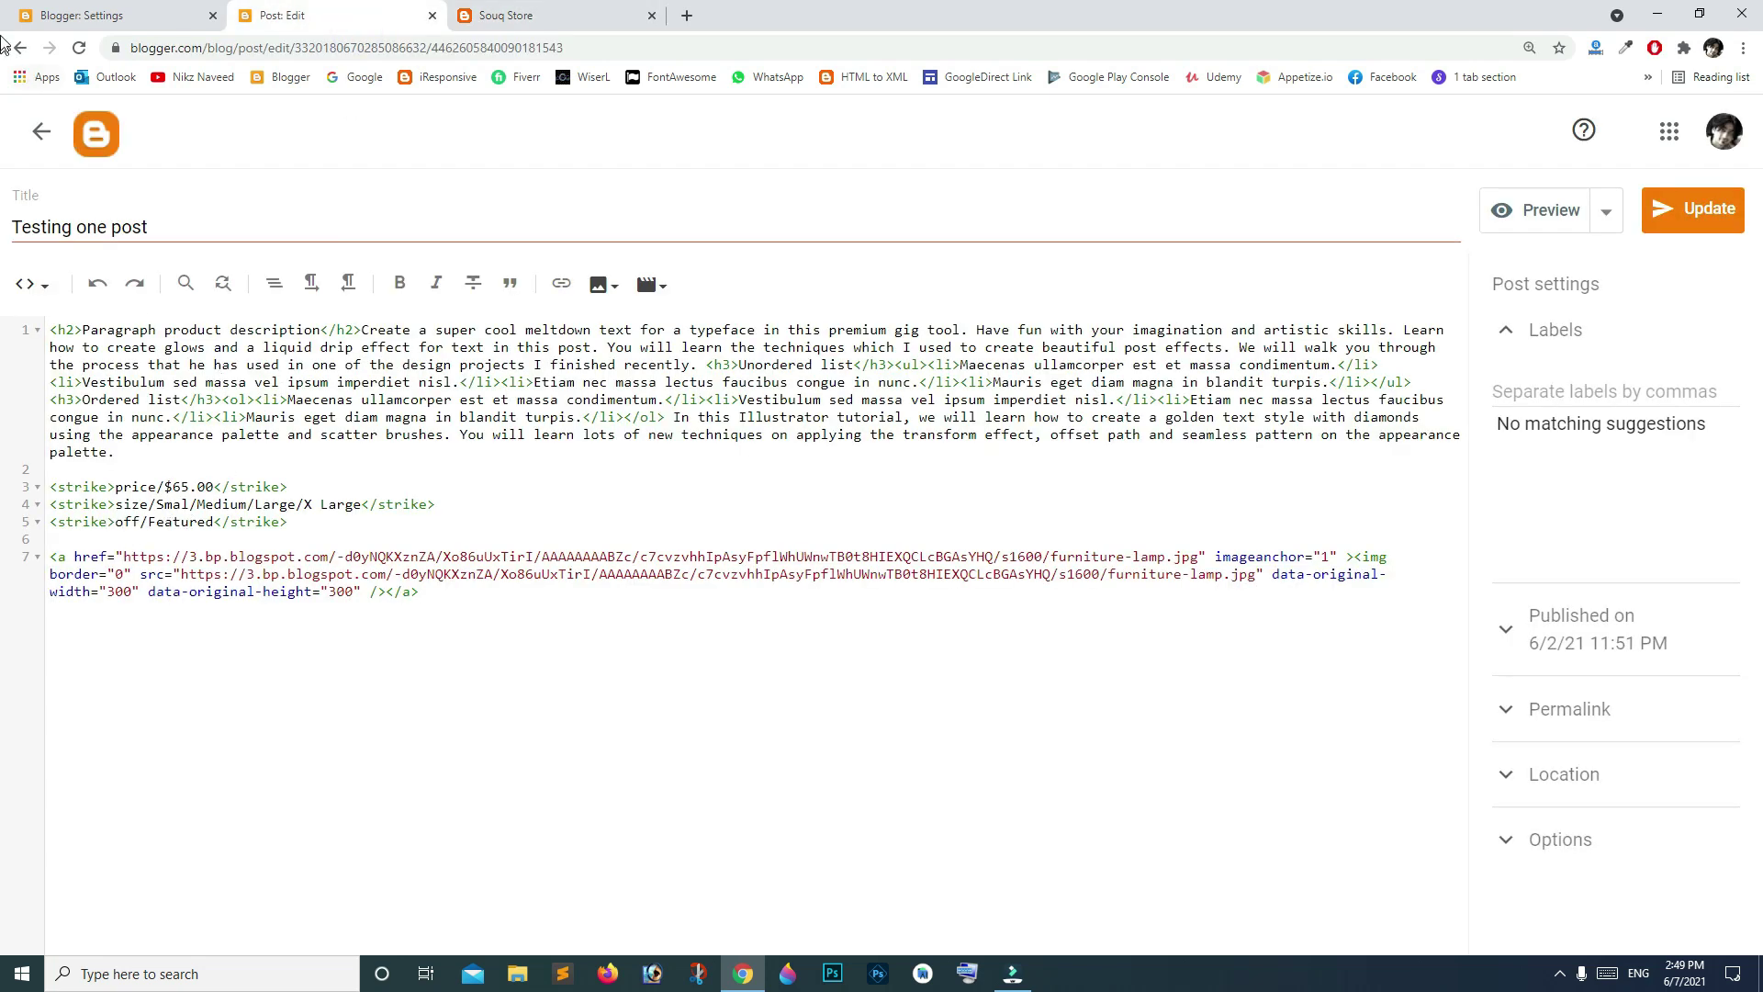
Step: Select Testing 2's post-right tag, compare the live product pages, then resume editing Testing 2
click(19, 47)
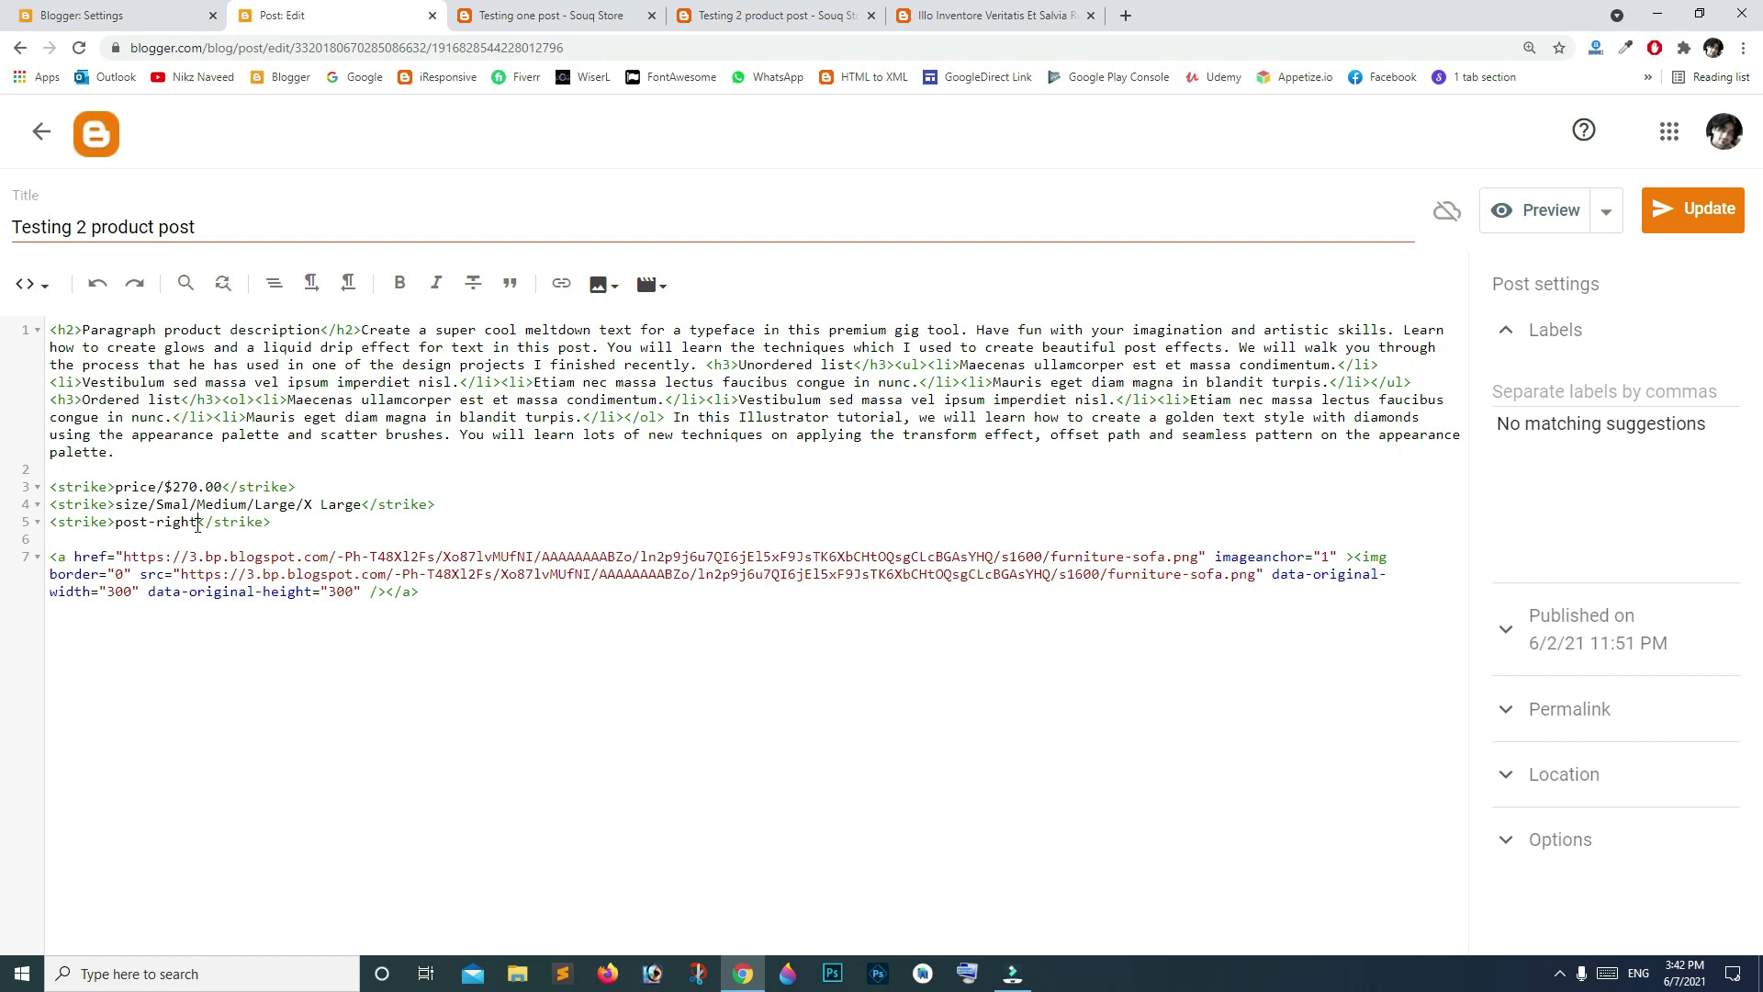
drag(200, 524, 117, 525)
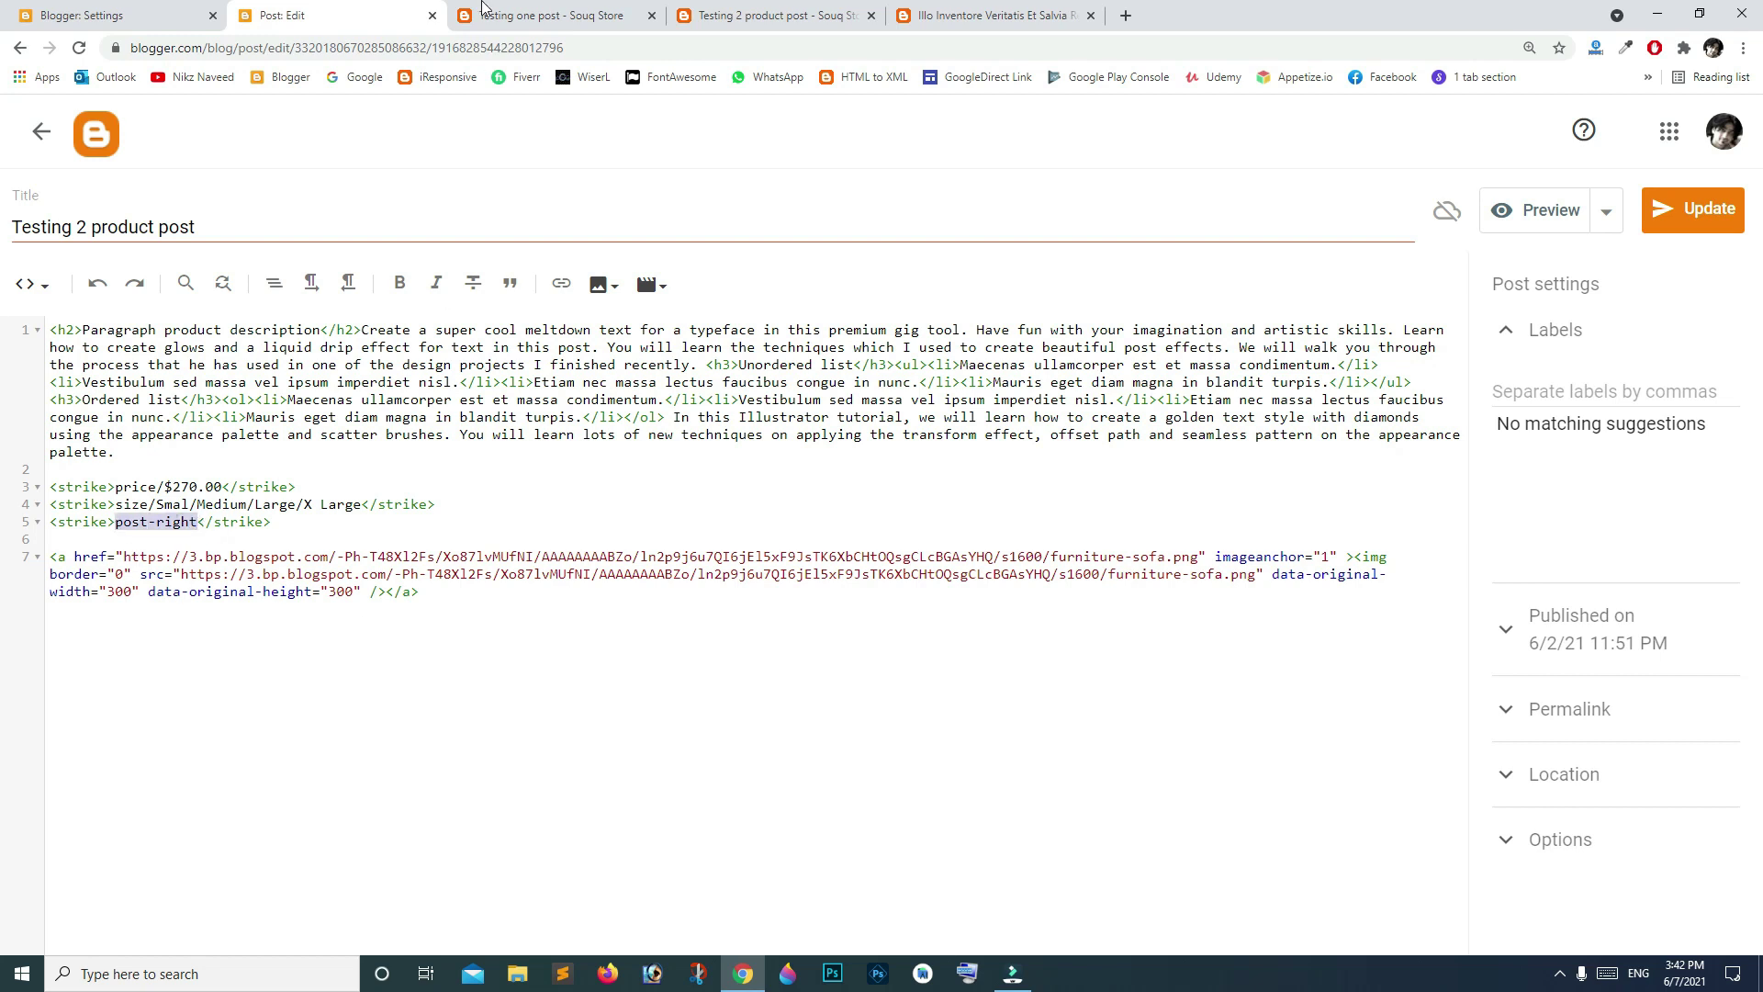
click(544, 16)
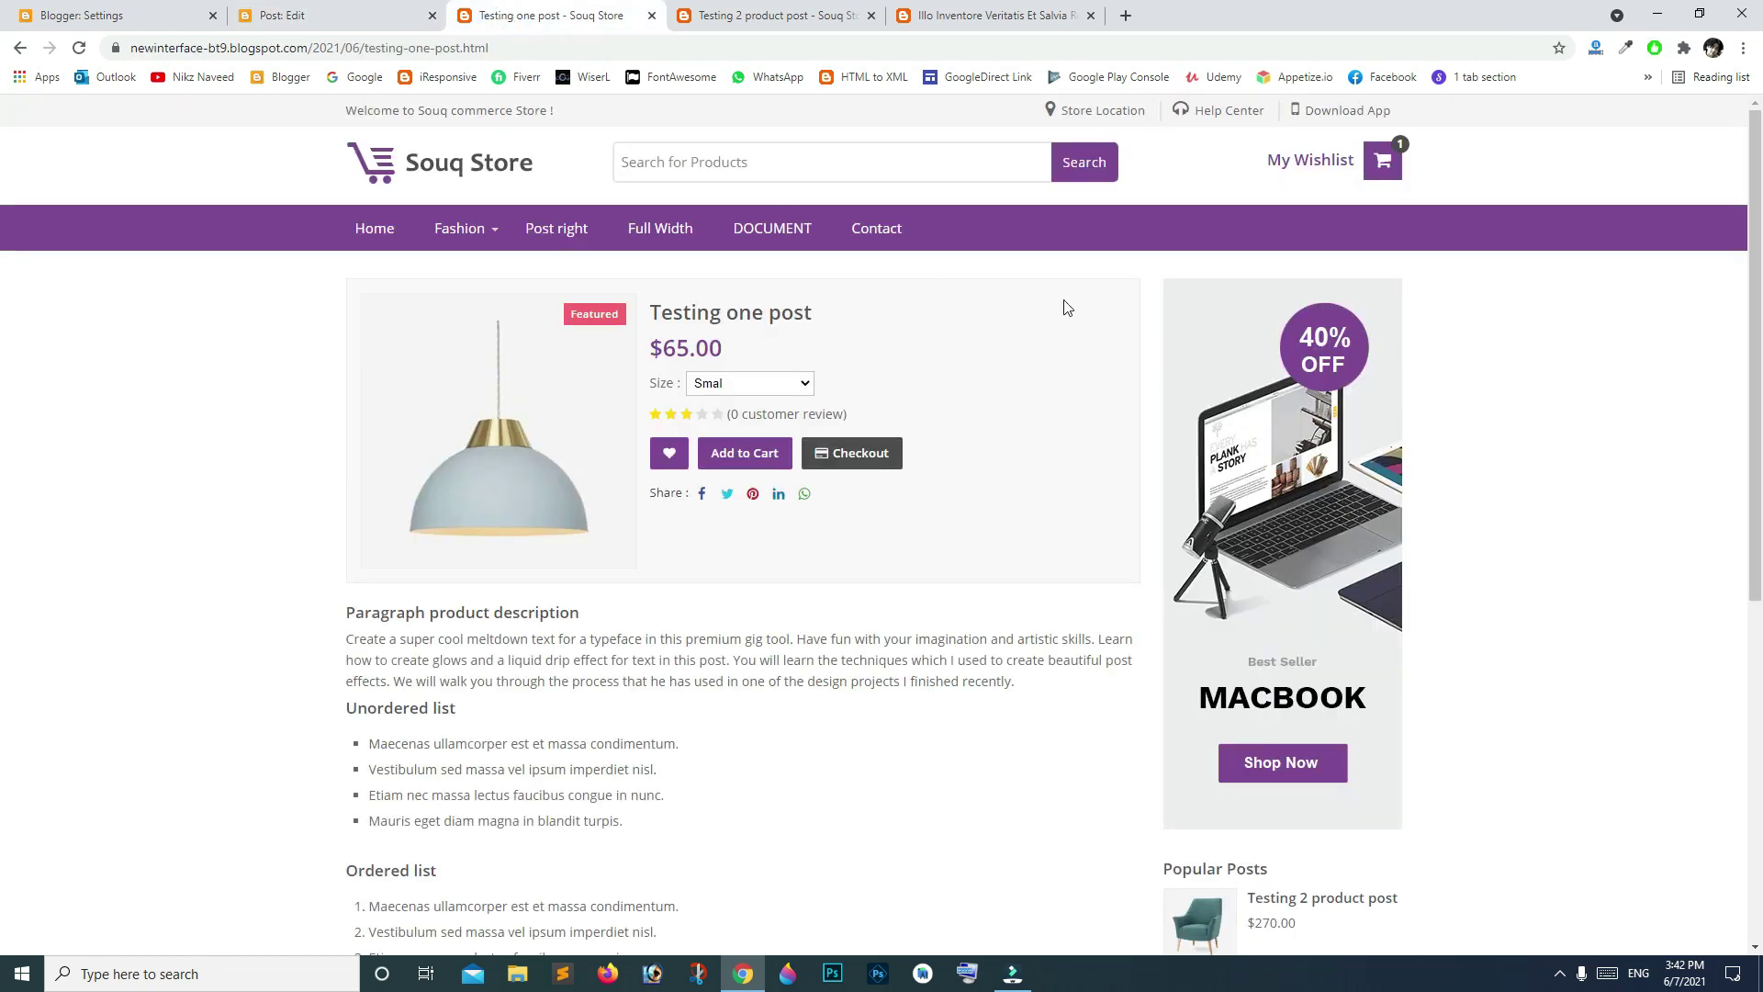
click(776, 15)
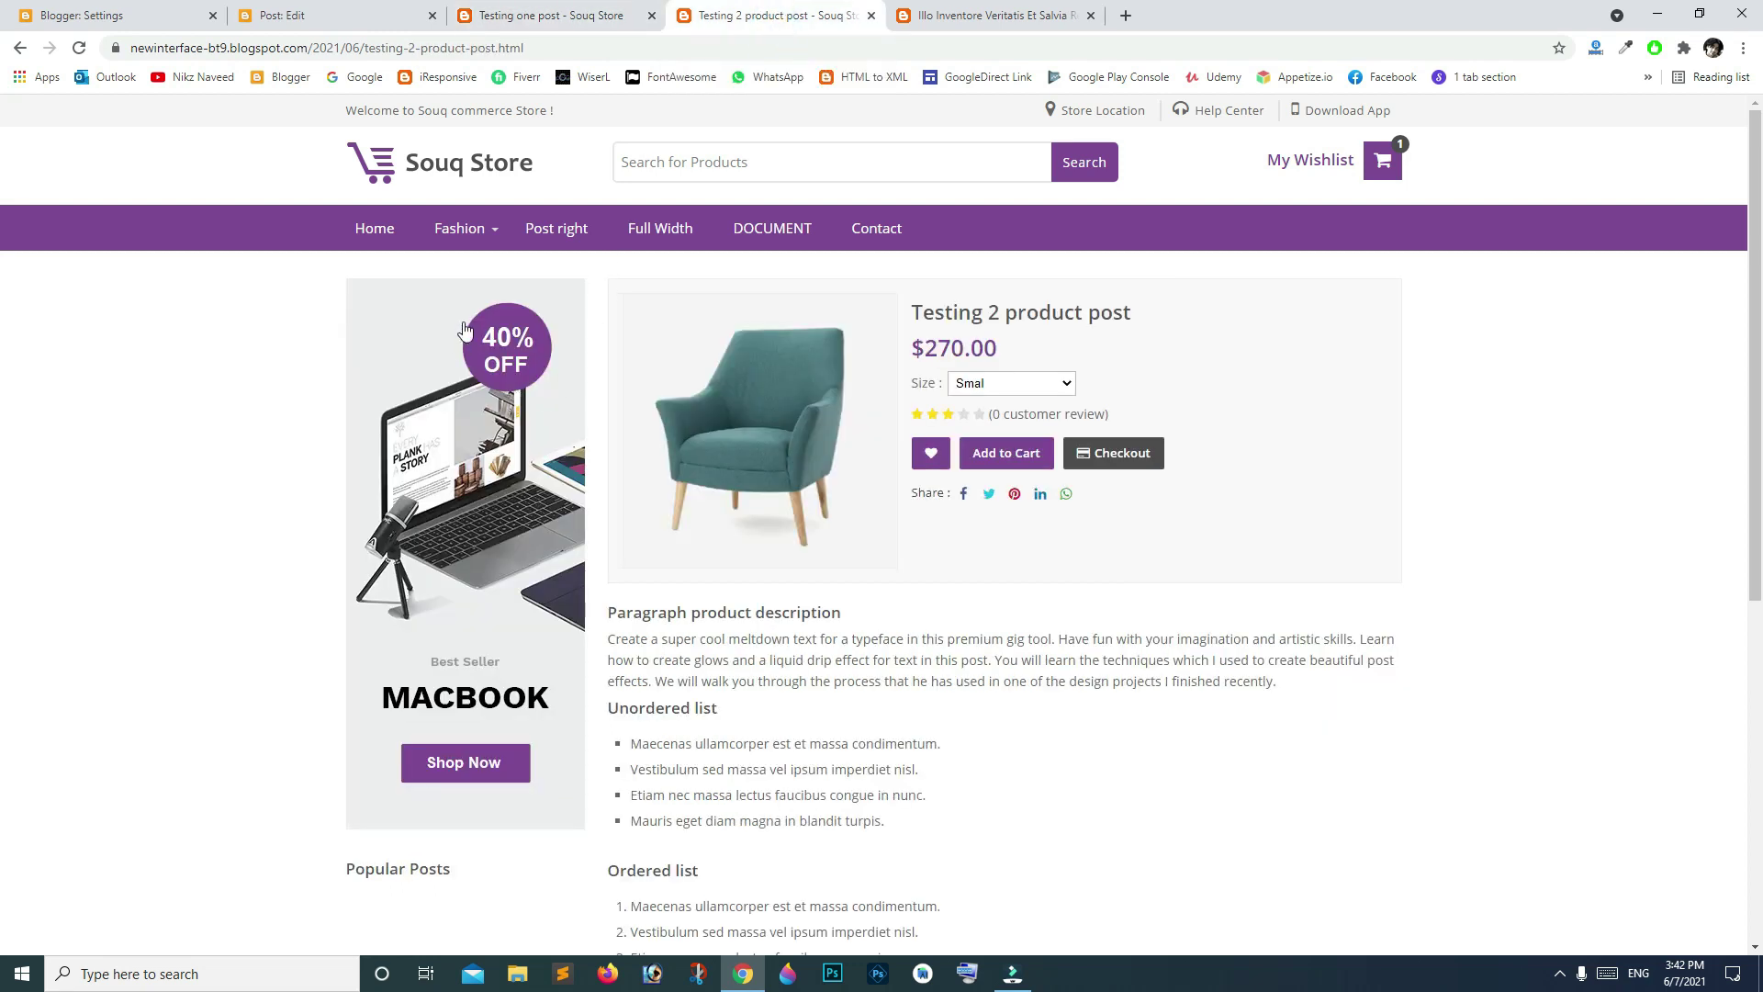
scroll(490, 356, down, 5)
scroll(489, 355, up, 5)
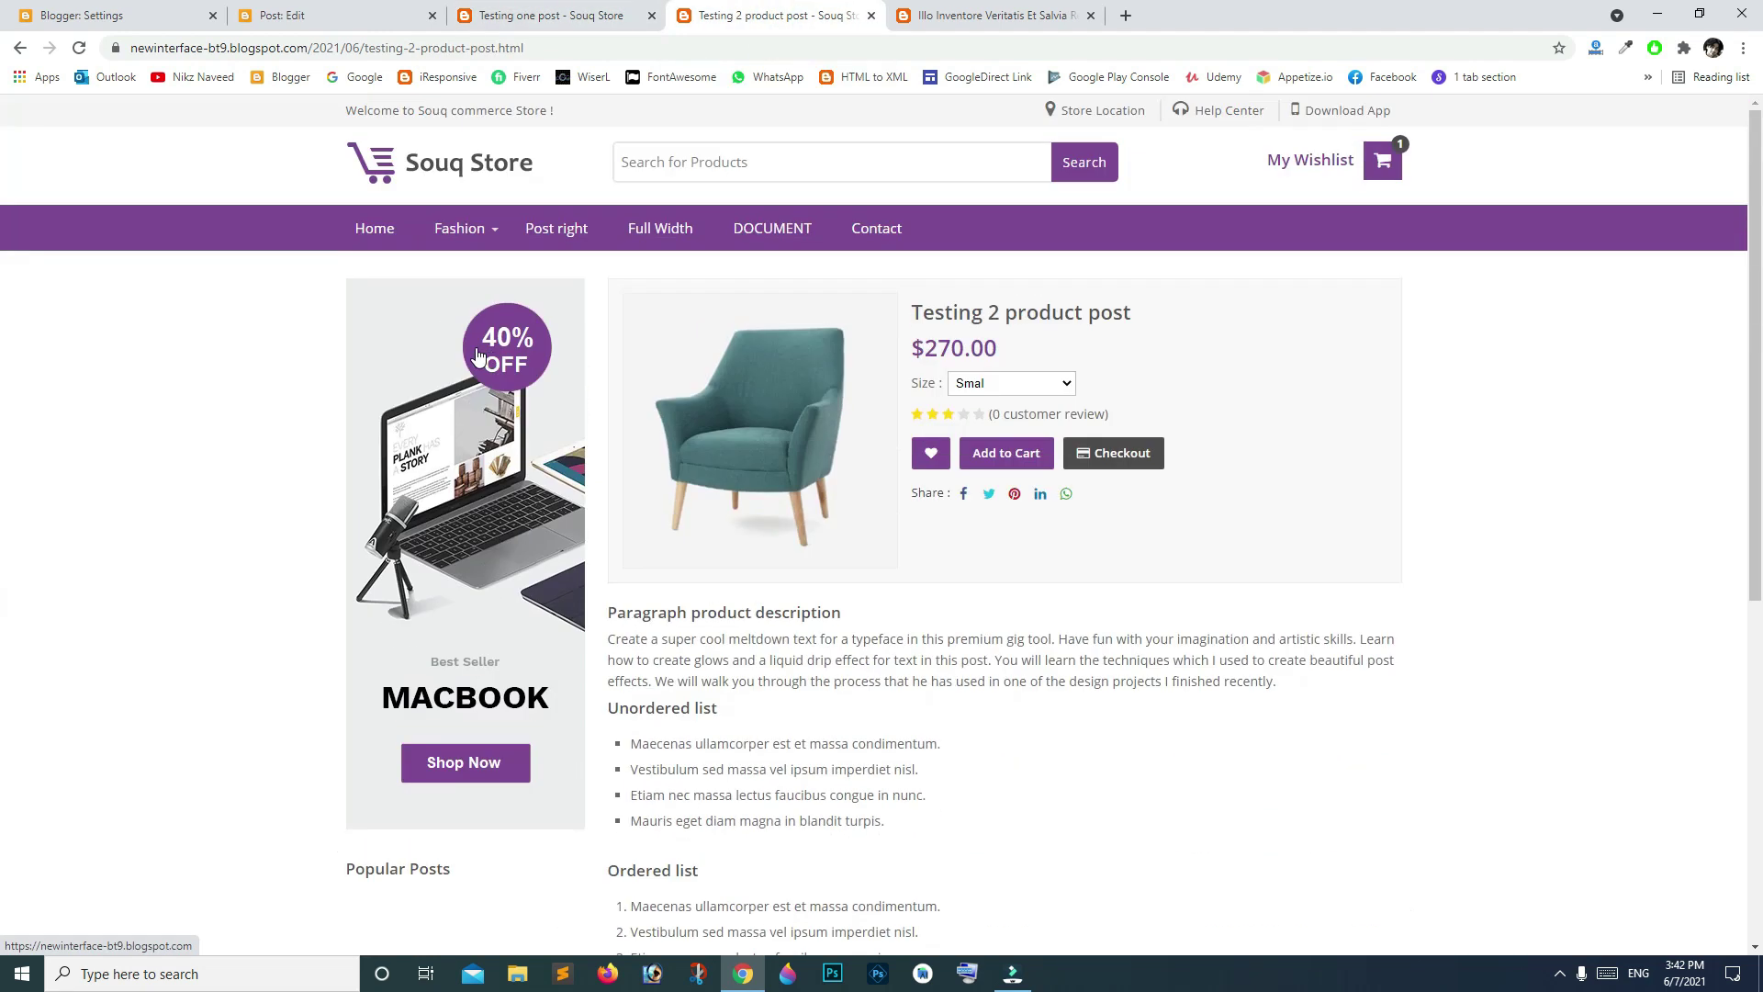
click(992, 16)
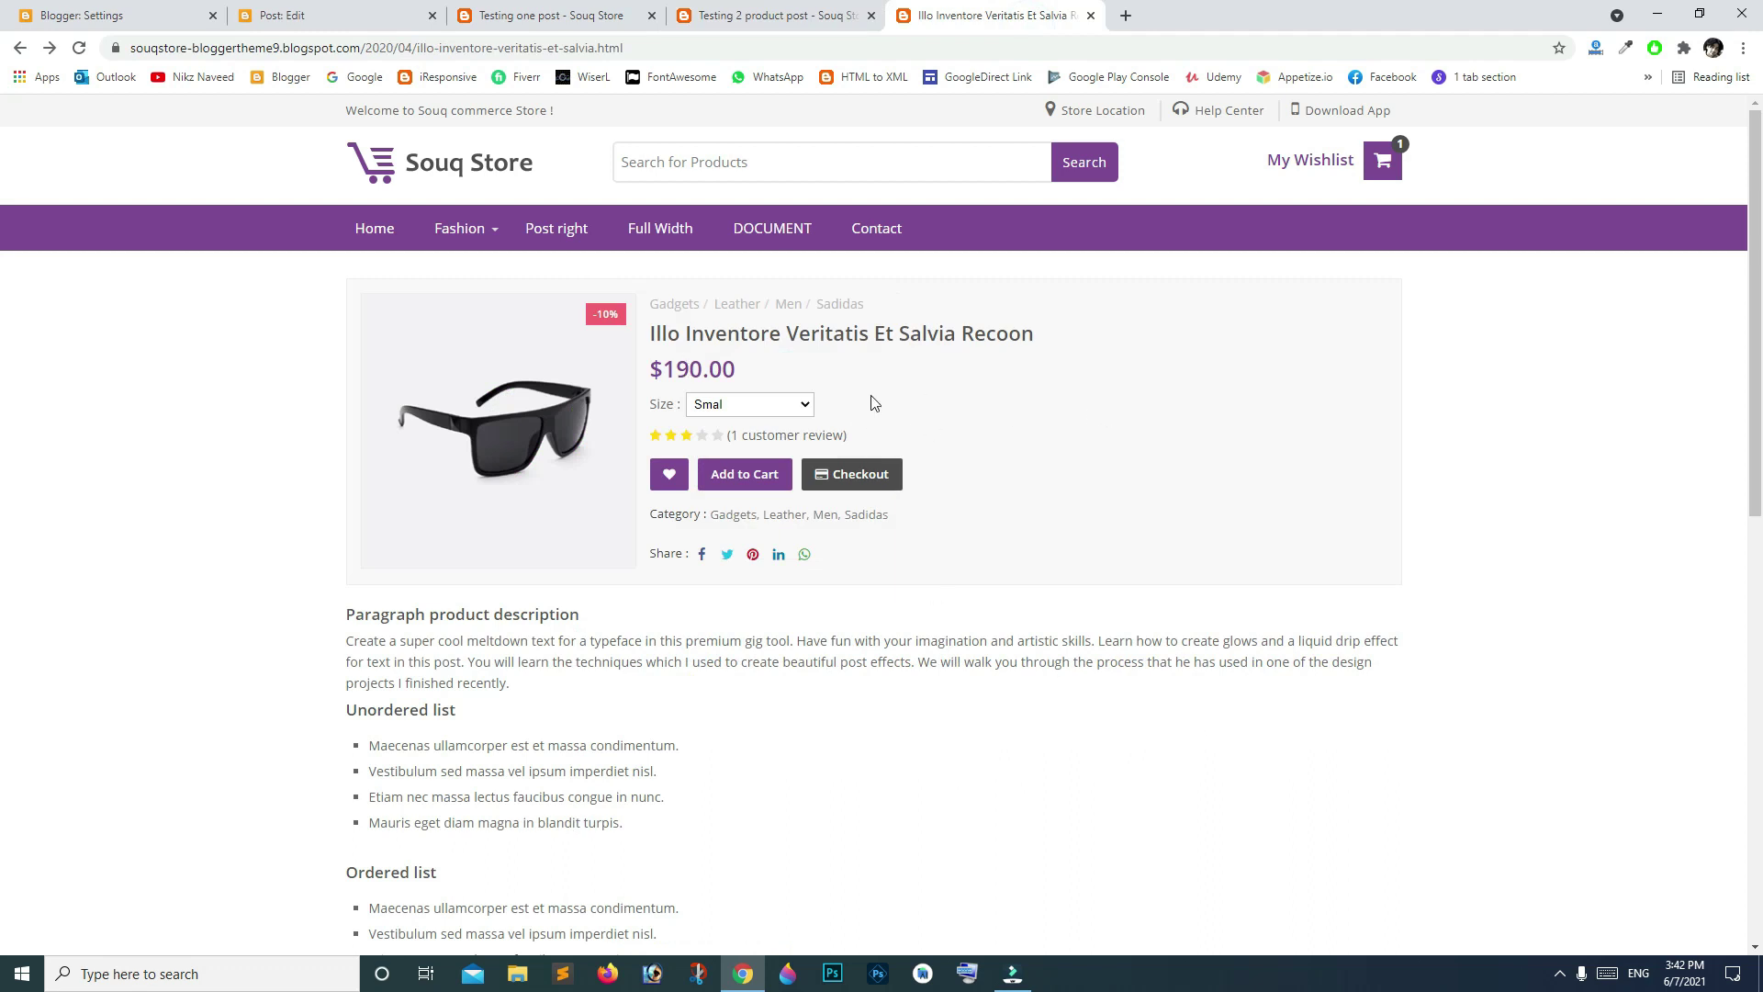
scroll(1157, 390, down, 2)
scroll(1157, 373, up, 2)
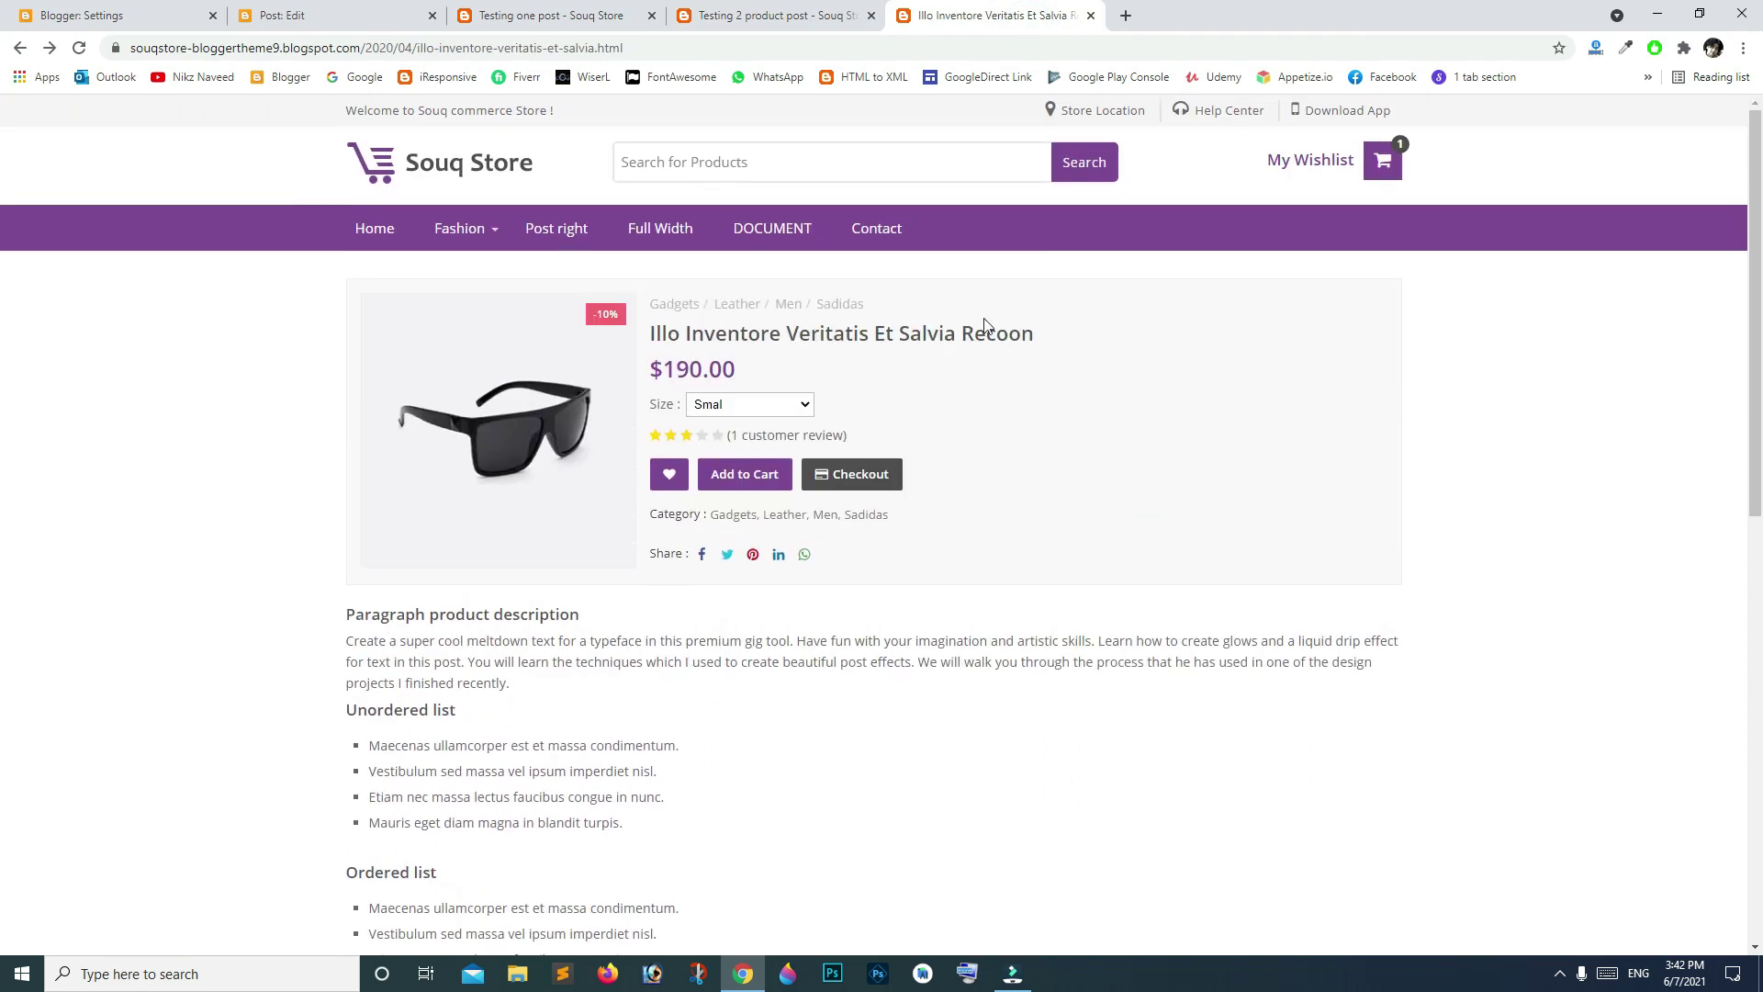
click(312, 19)
text(full-)
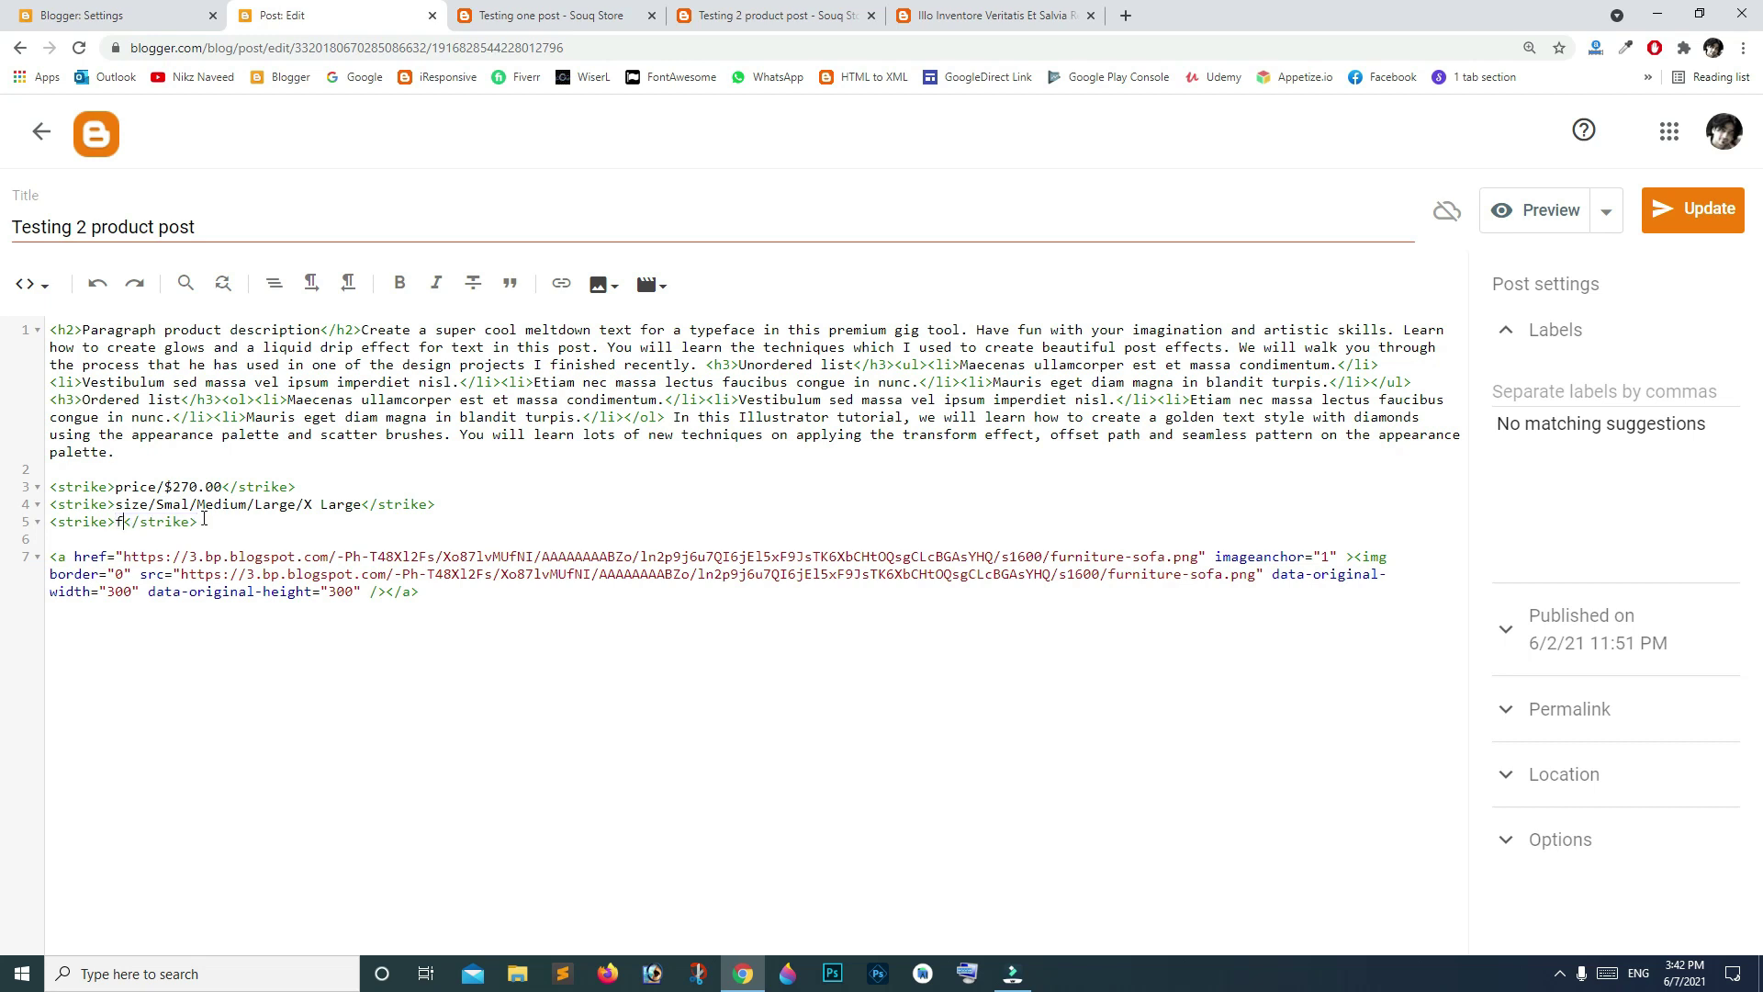
text(width)
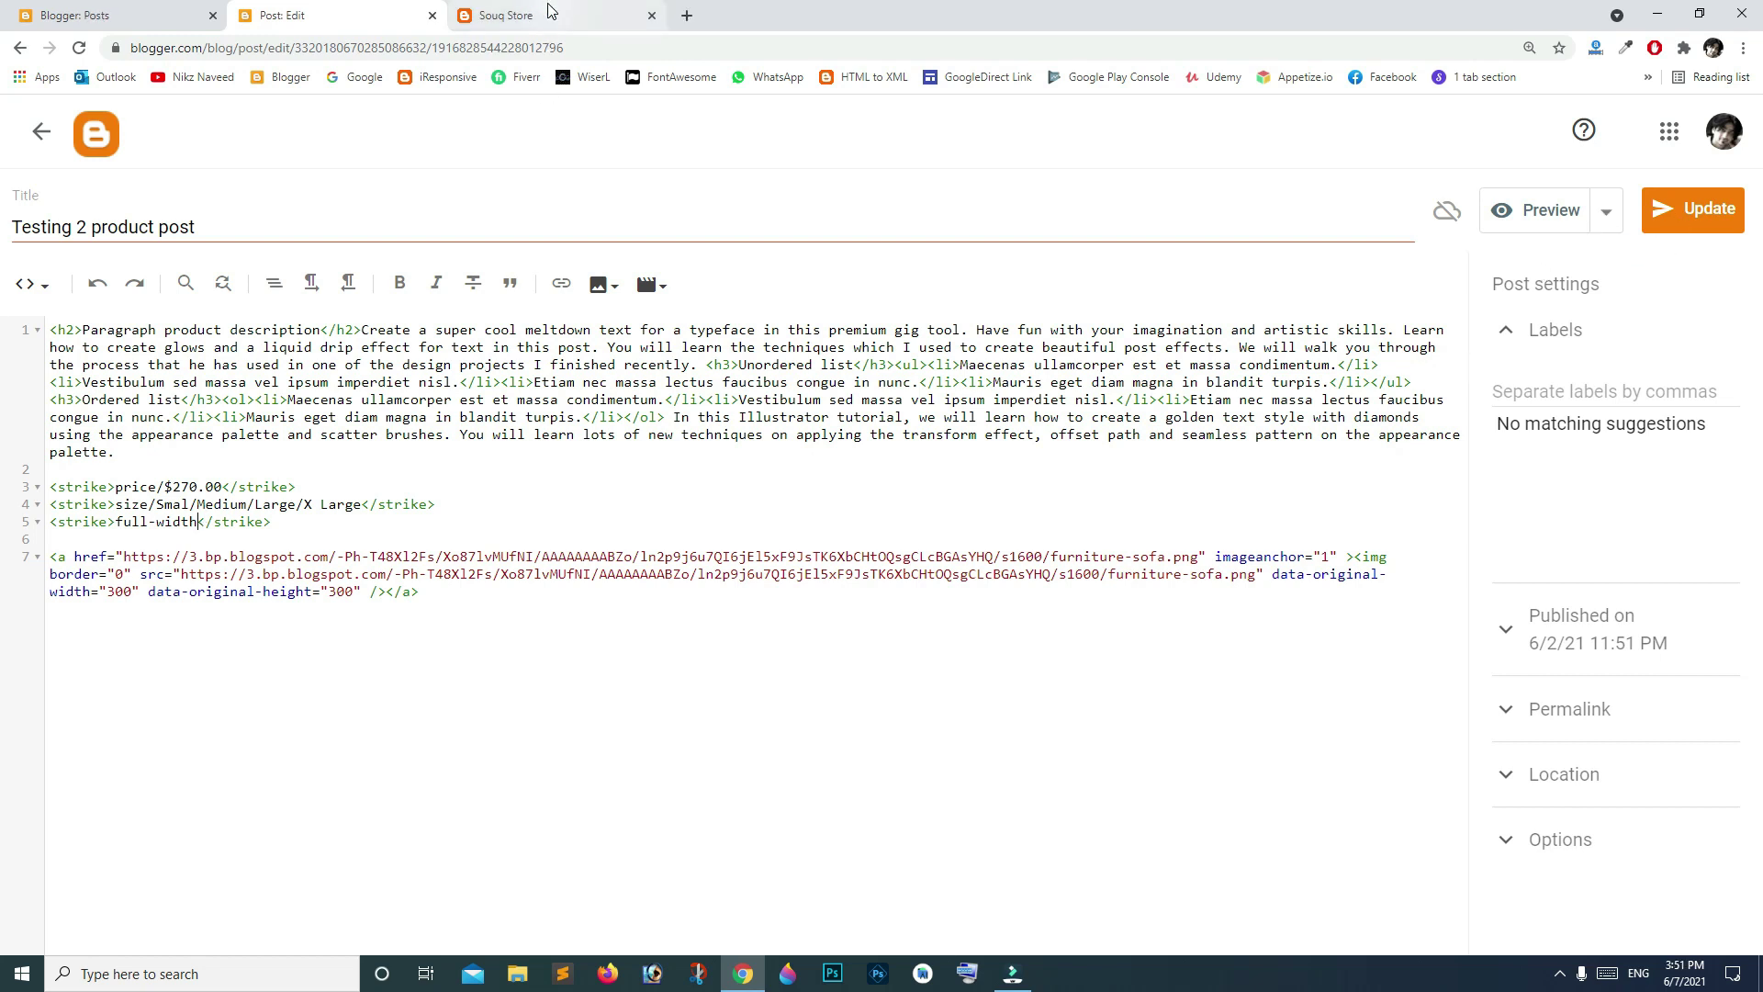
Step: Scroll the live Souq Store homepage through its product listings and sale banners
click(547, 11)
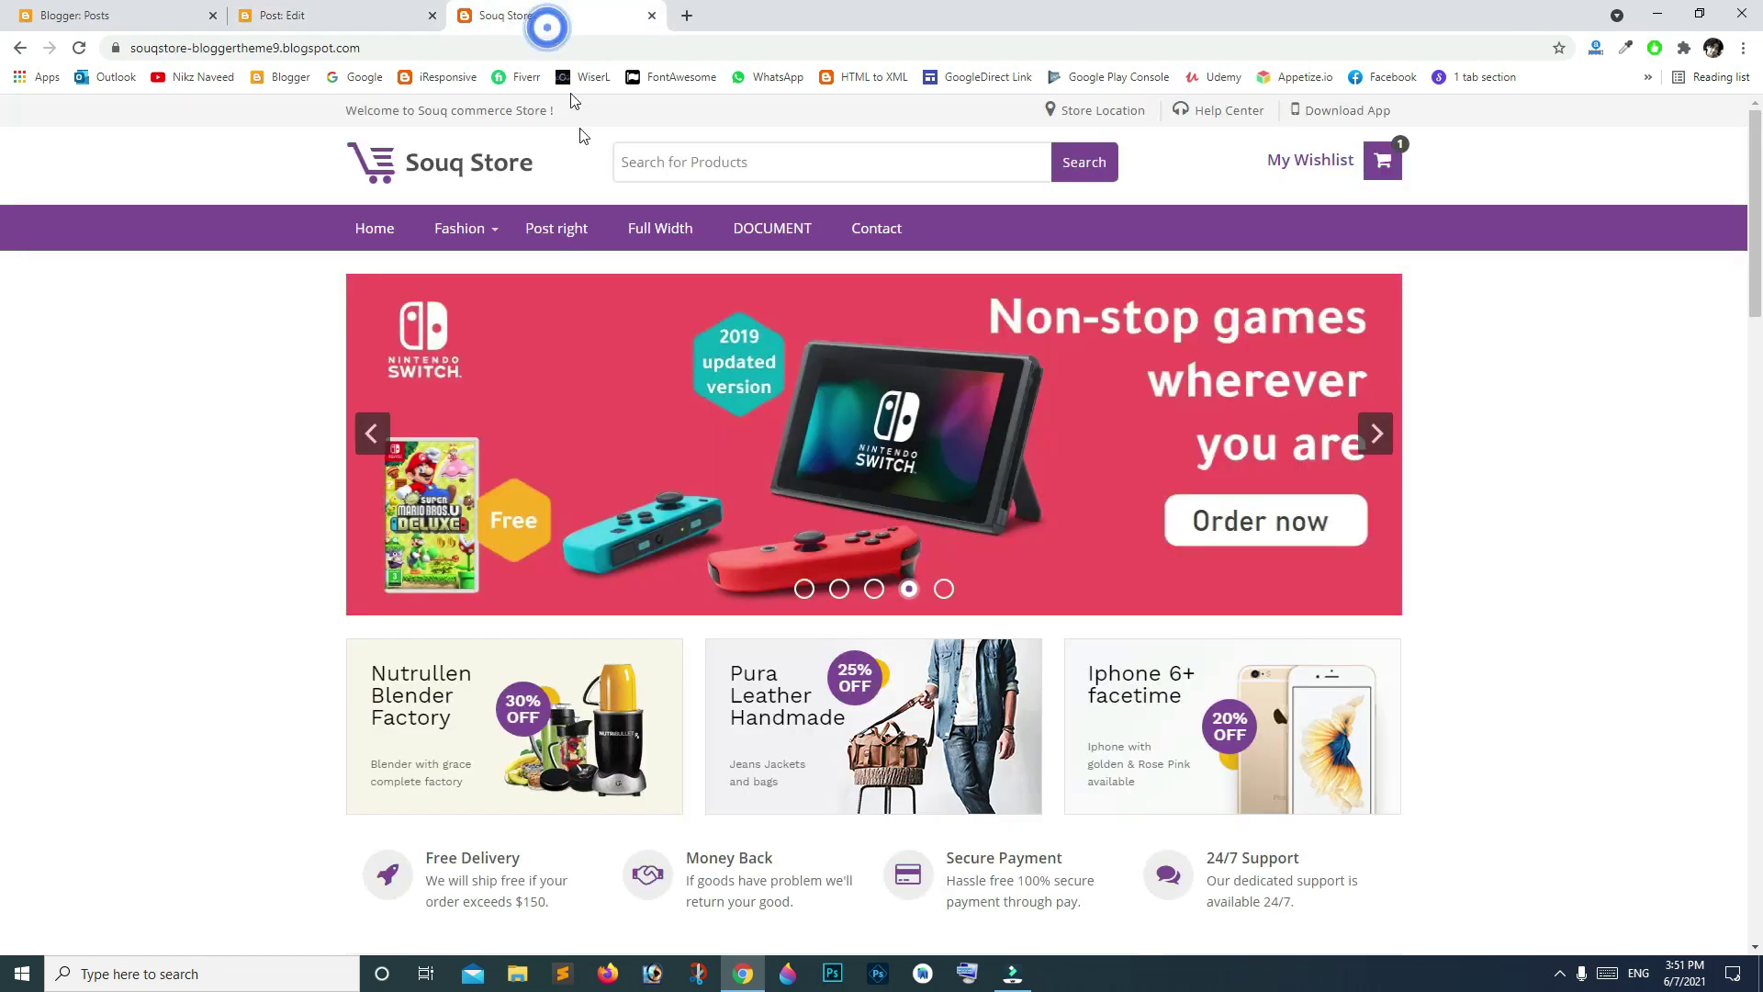
scroll(588, 164, down, 1)
scroll(587, 165, down, 3)
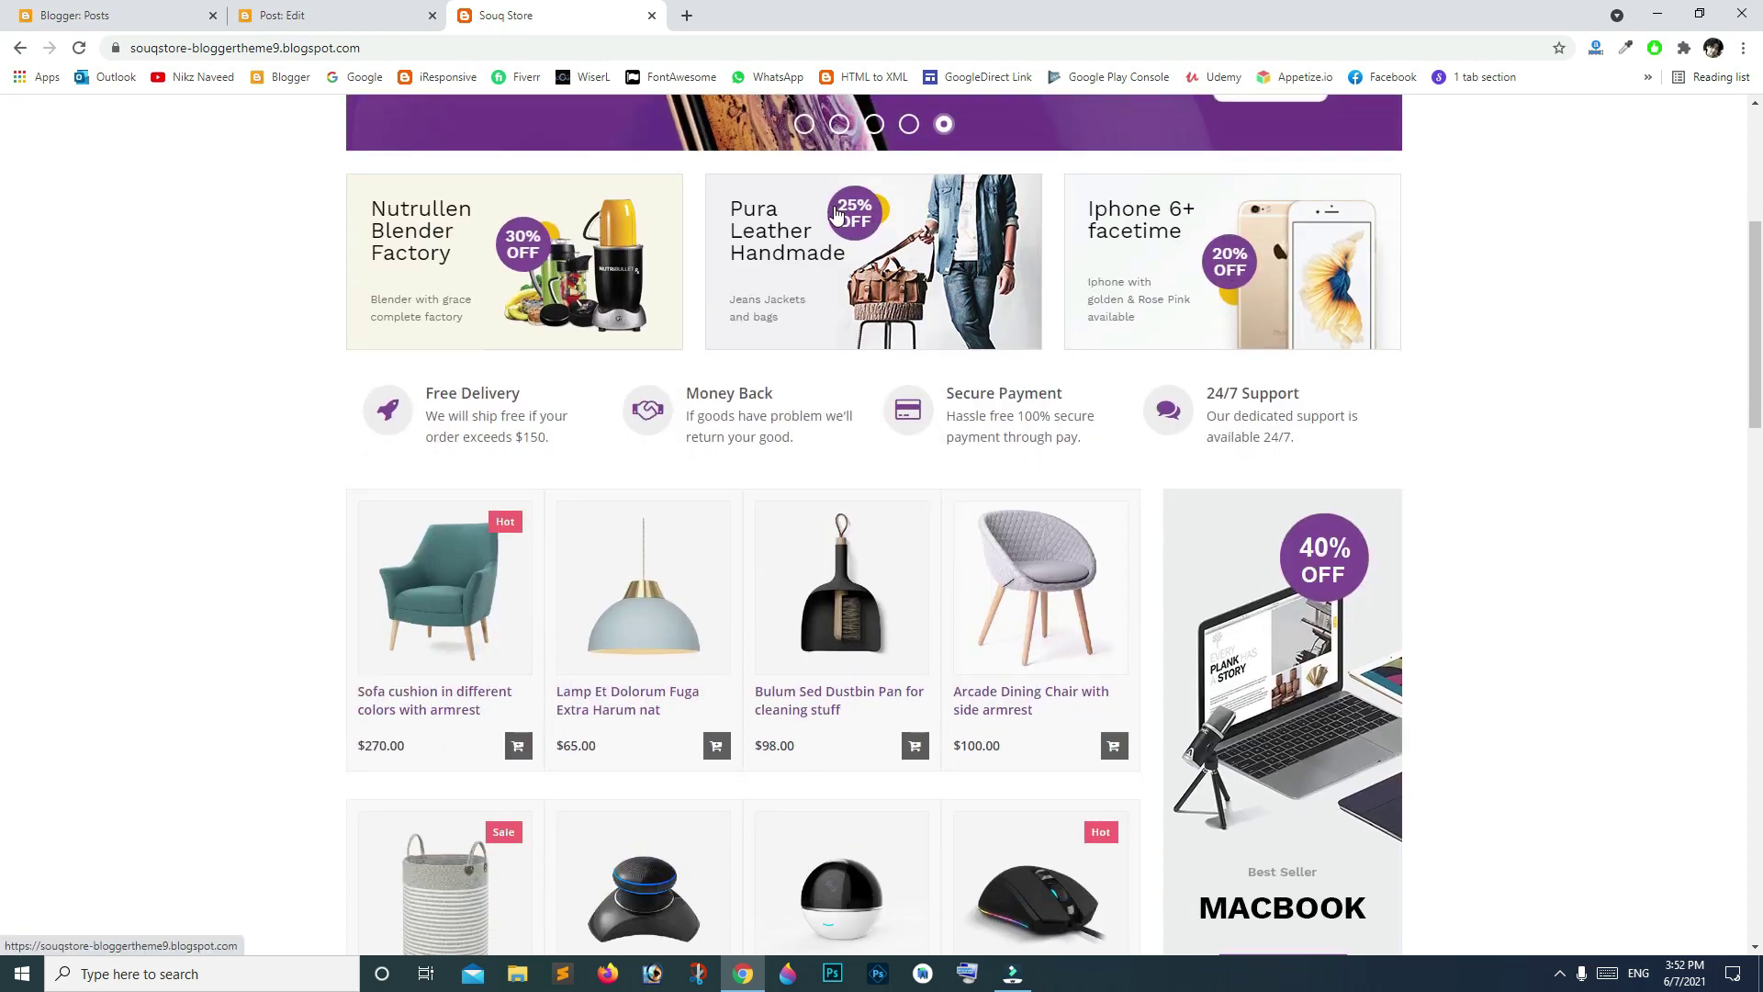
scroll(836, 268, down, 3)
scroll(835, 214, down, 3)
scroll(836, 213, down, 3)
scroll(836, 213, down, 3)
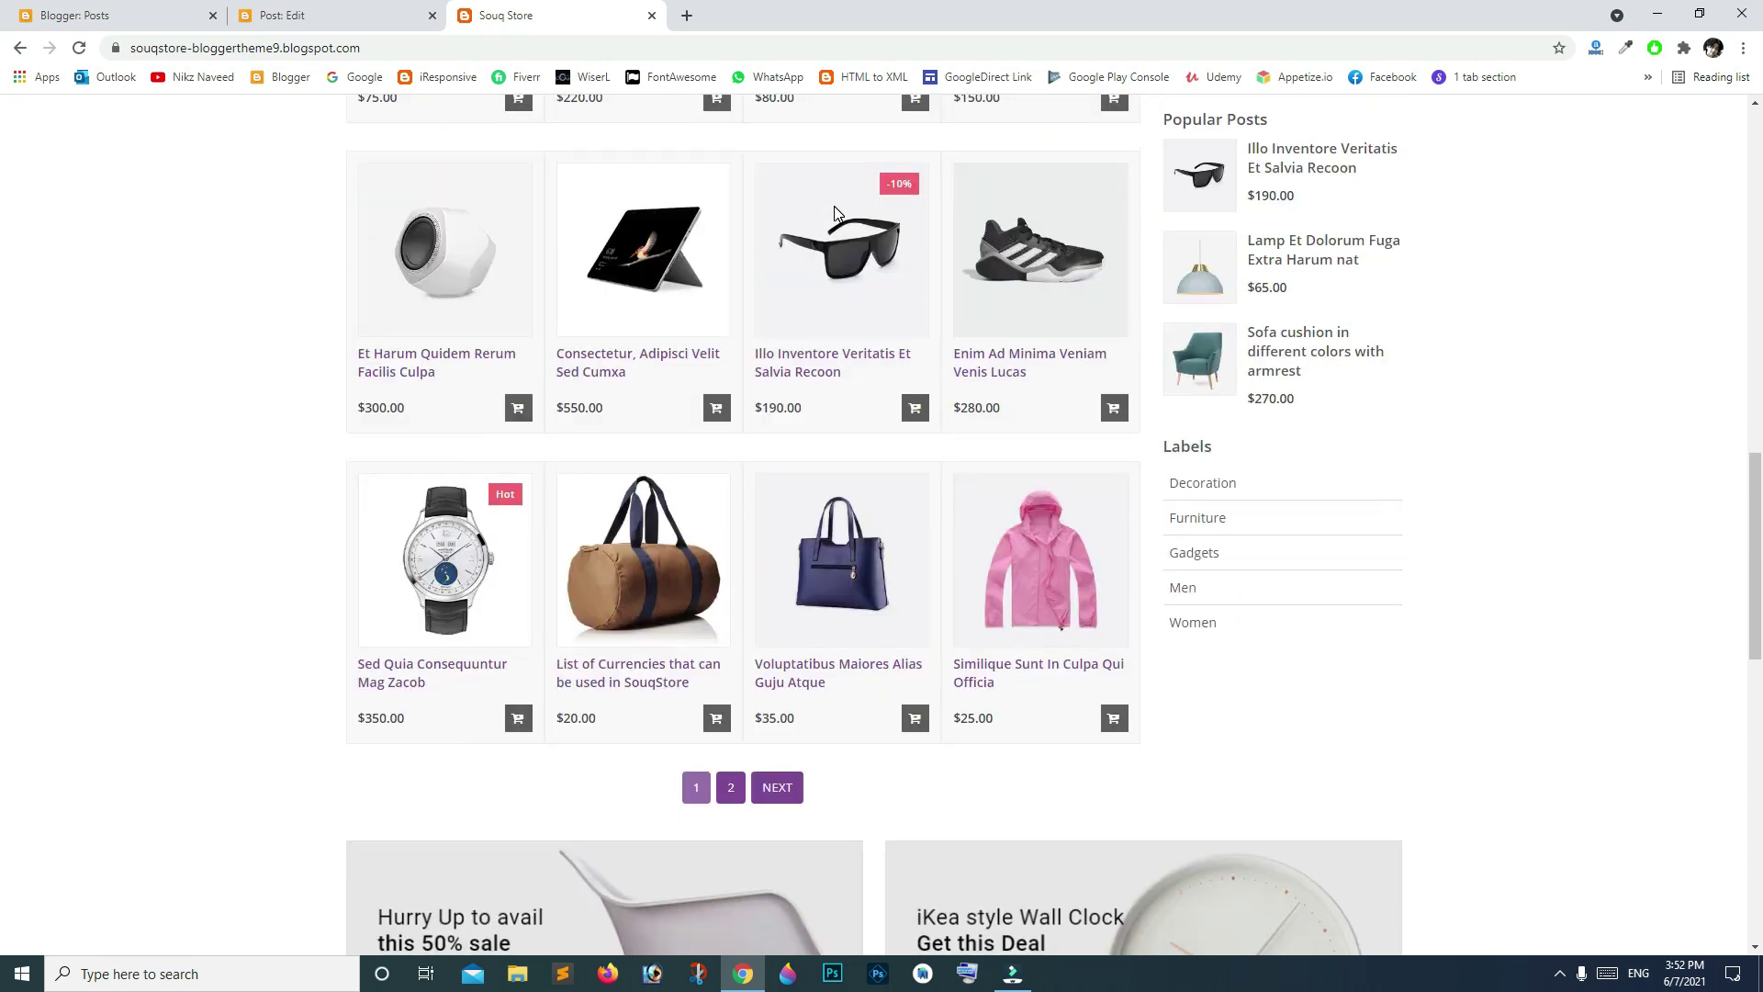
scroll(836, 213, down, 2)
scroll(836, 213, down, 2)
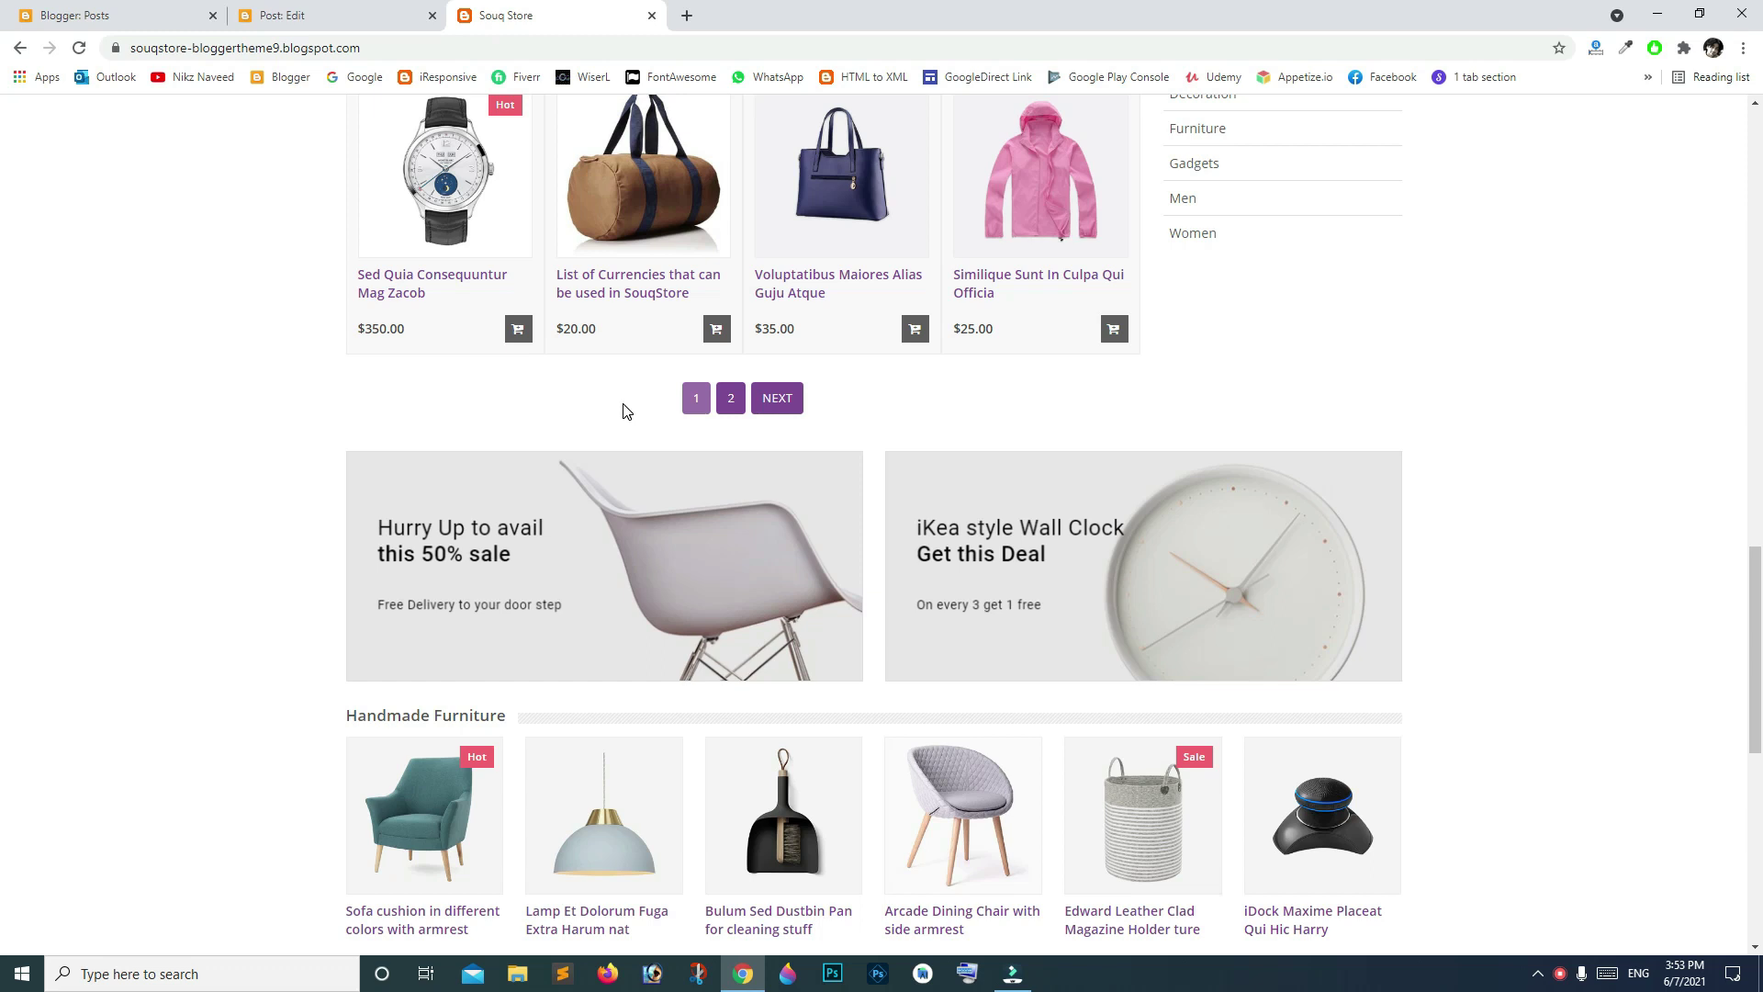
Step: Review the ad banner and category gadgets in Layout, then check the live store's category rows
click(76, 15)
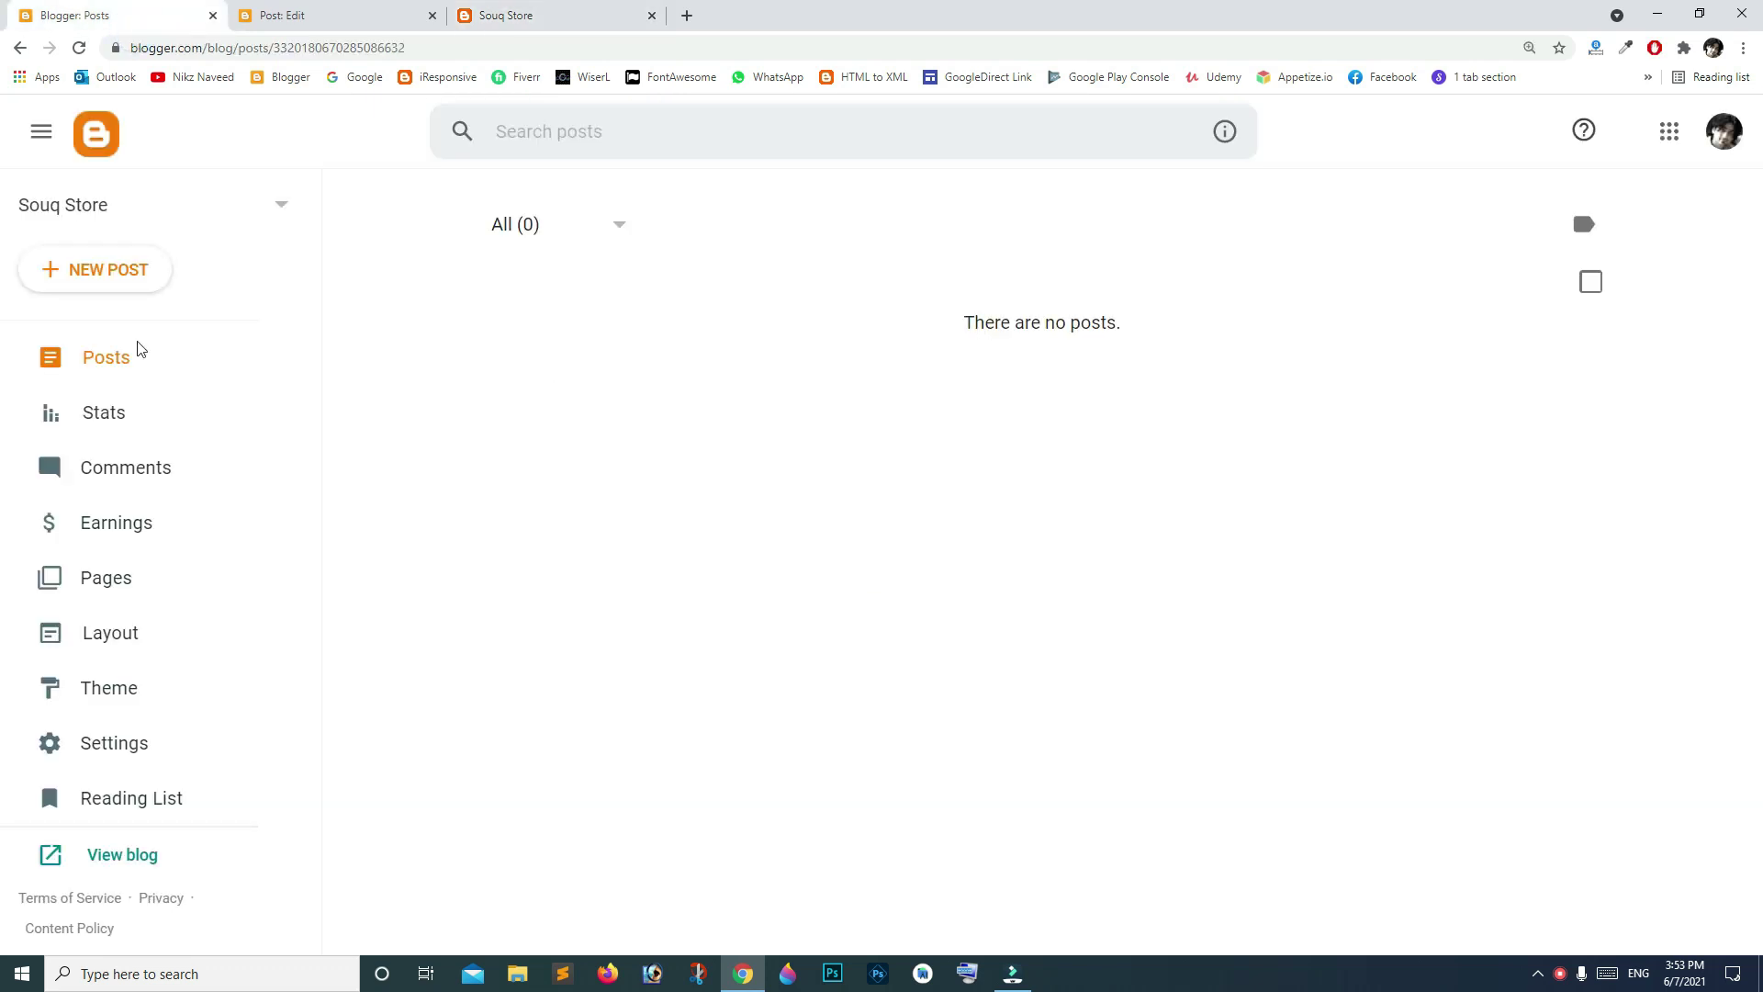
click(154, 636)
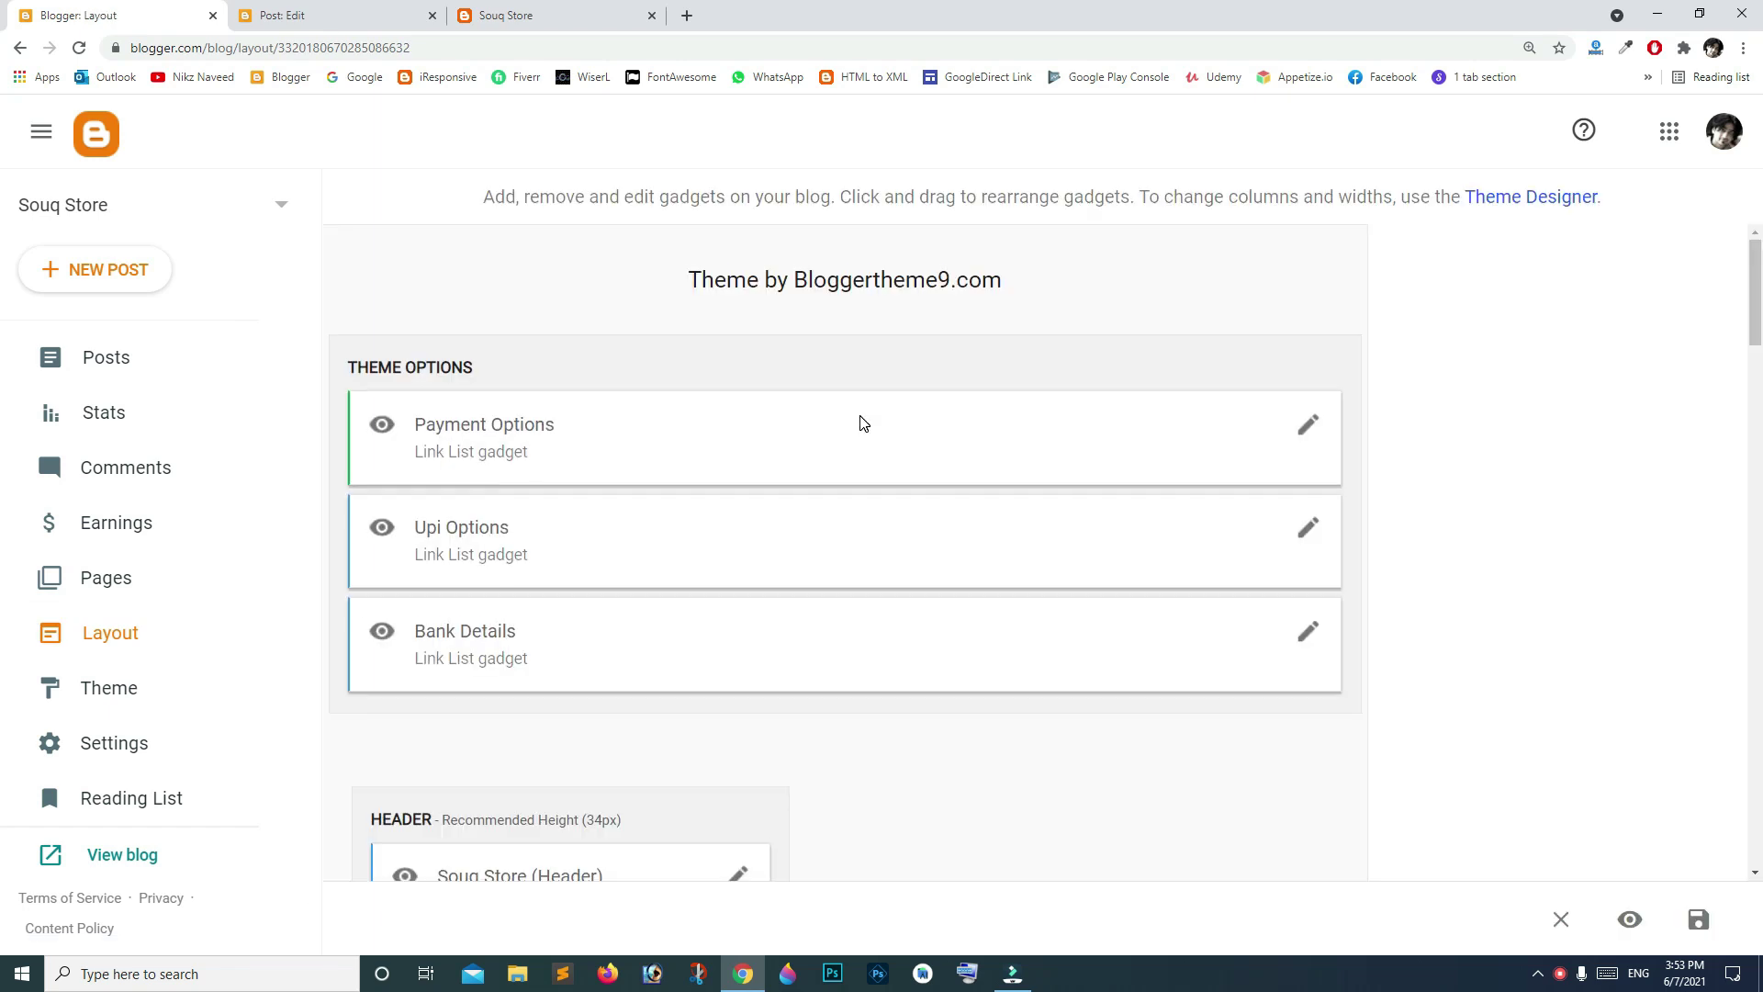
scroll(860, 420, down, 3)
scroll(860, 420, down, 2)
scroll(854, 414, down, 2)
scroll(854, 413, down, 2)
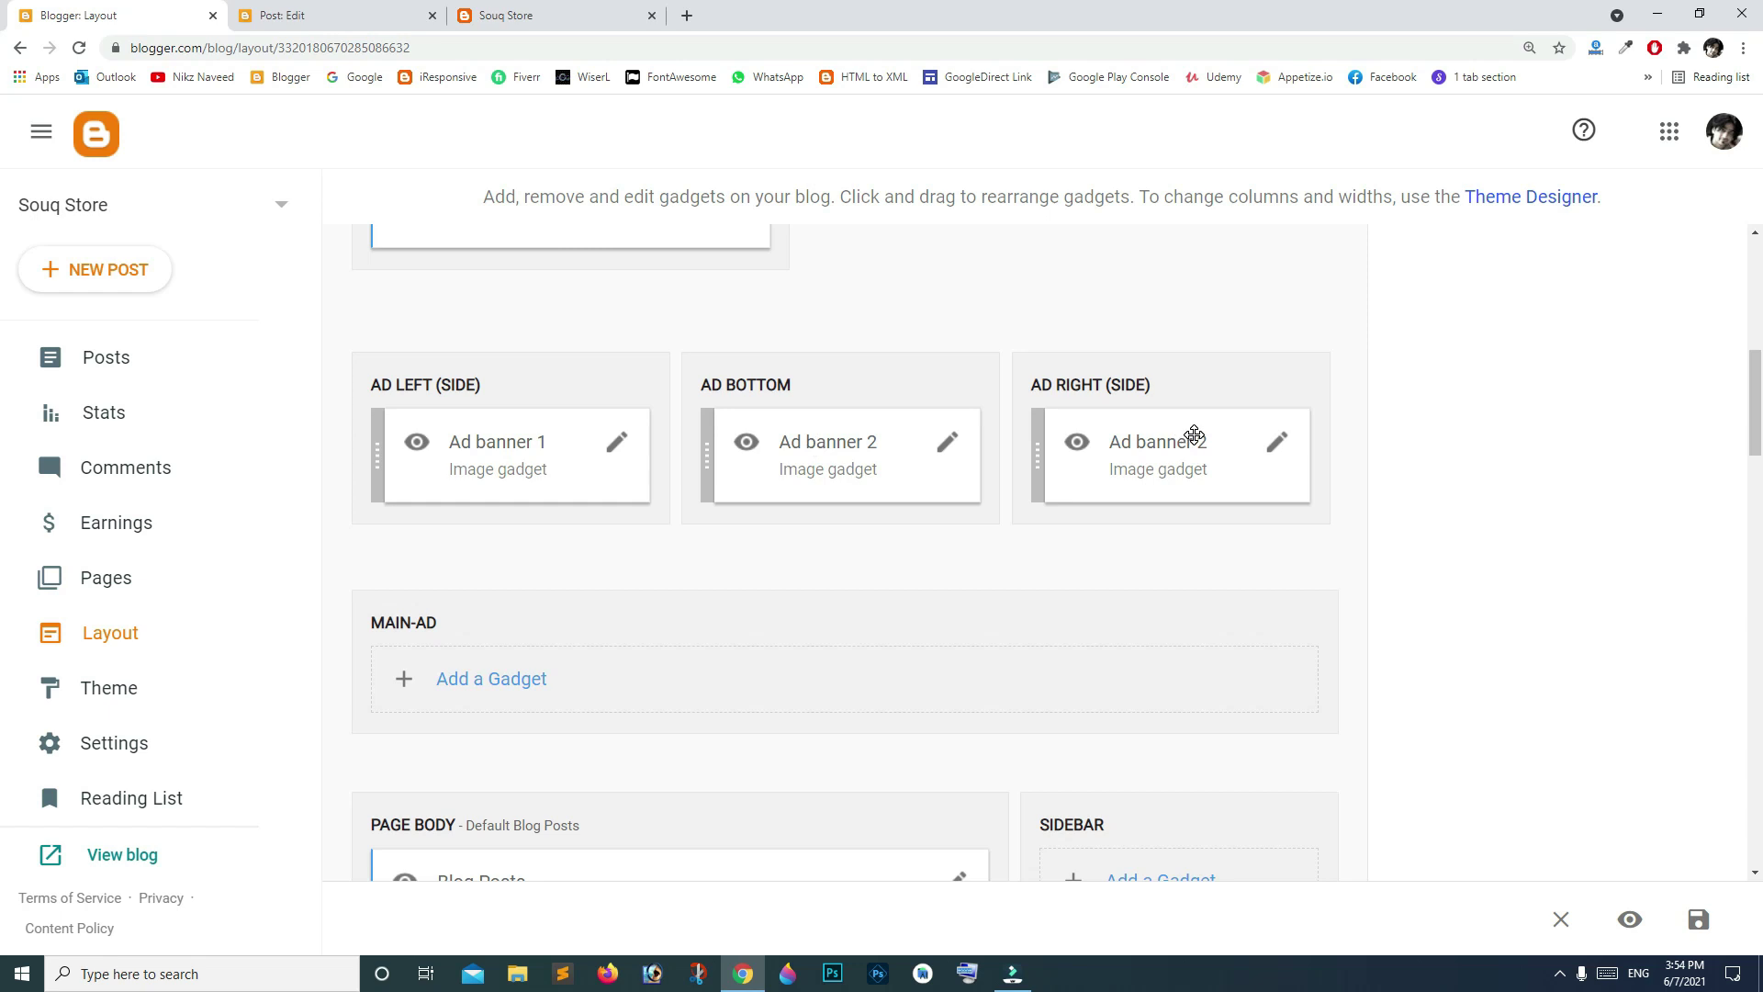
scroll(1194, 436, down, 2)
scroll(1195, 436, down, 2)
scroll(1194, 435, down, 3)
scroll(1194, 436, down, 2)
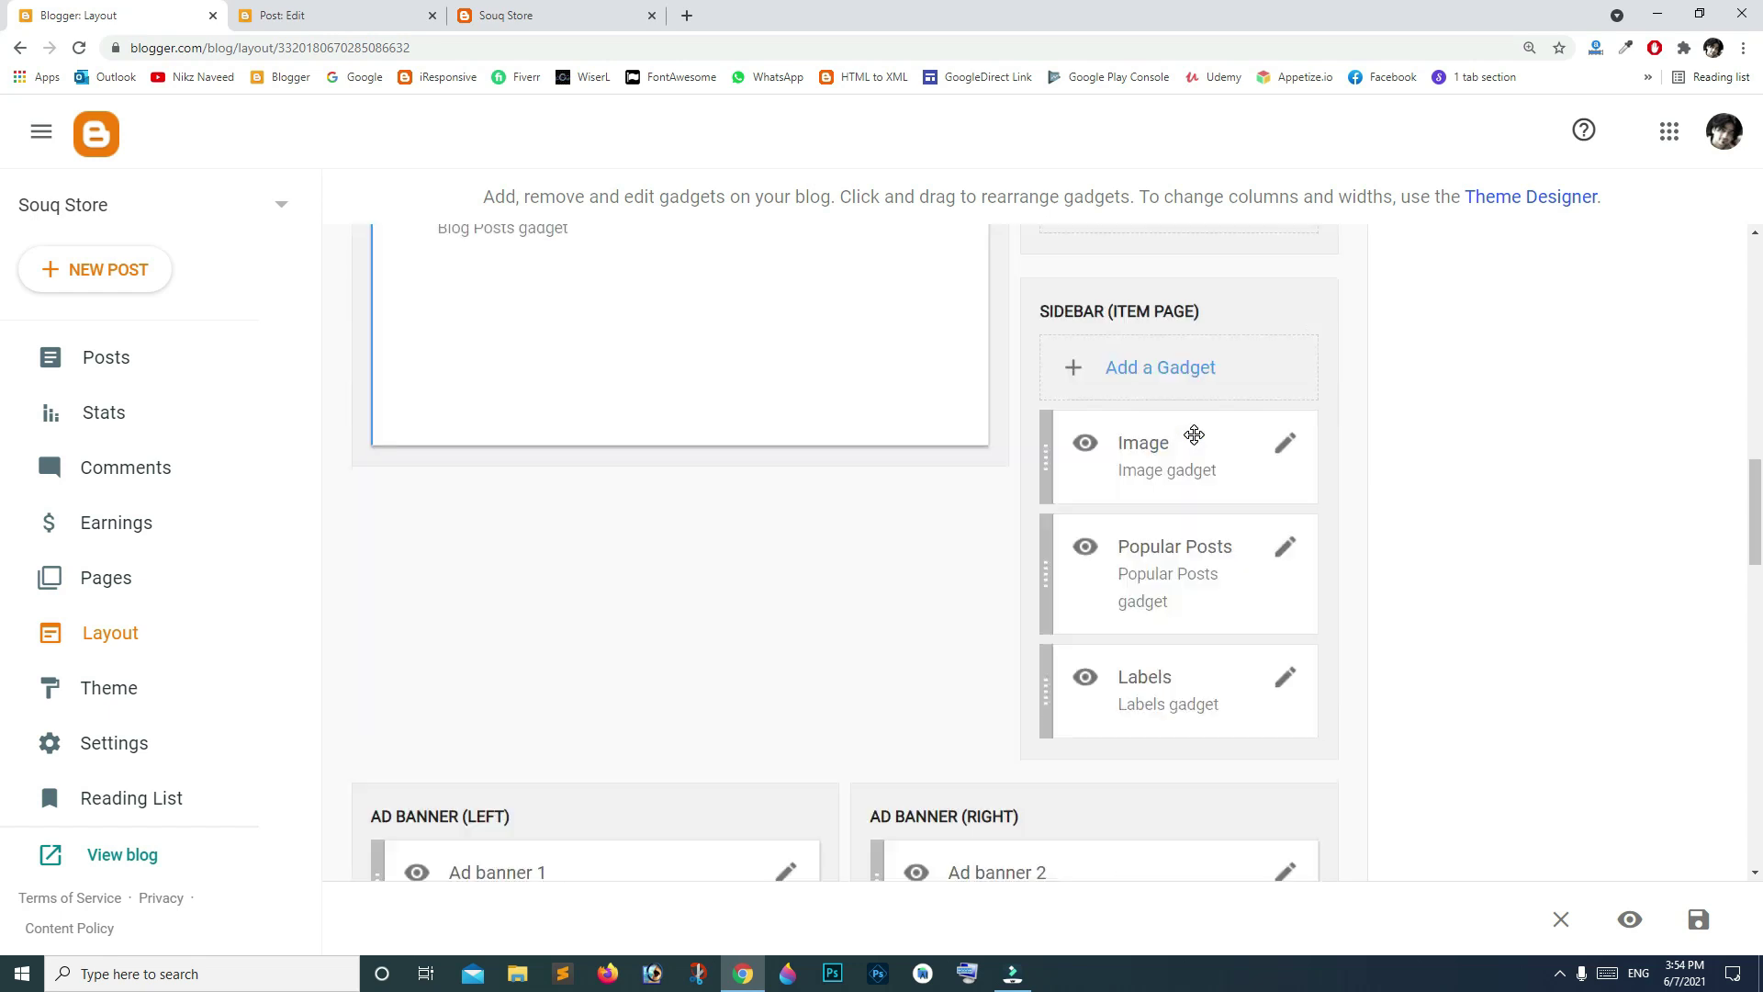
scroll(1194, 436, down, 2)
scroll(1193, 435, down, 2)
scroll(1194, 435, down, 2)
scroll(827, 454, down, 1)
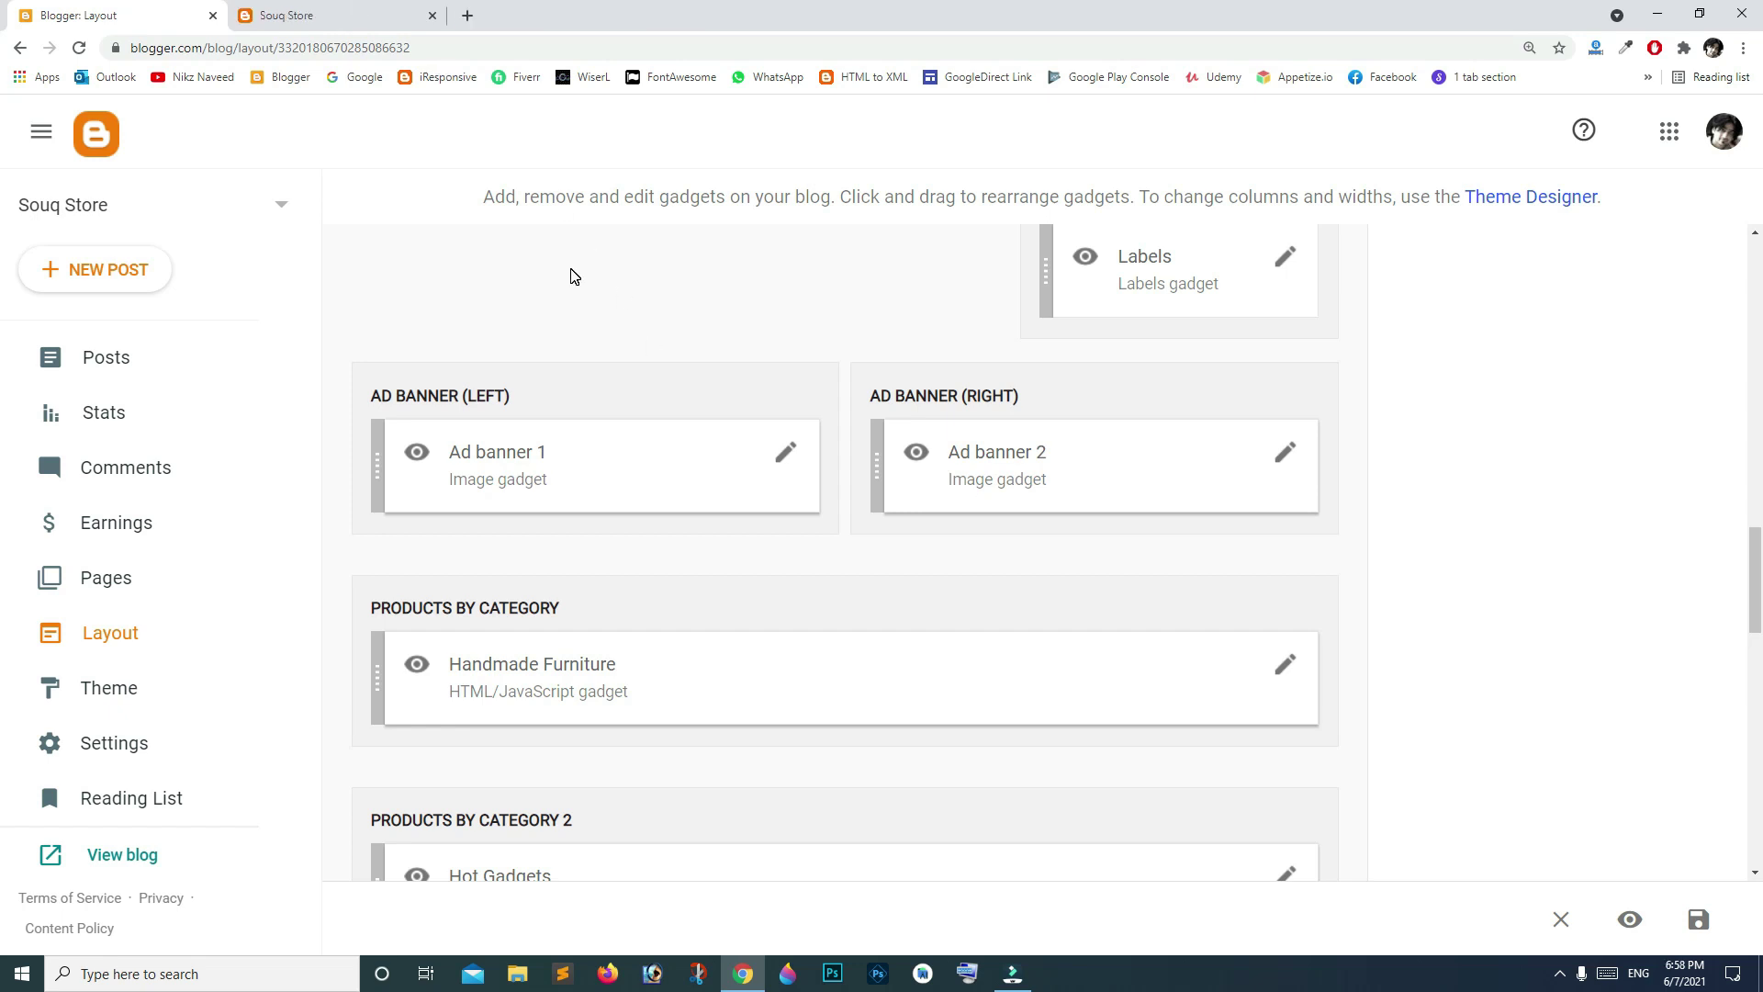
click(322, 12)
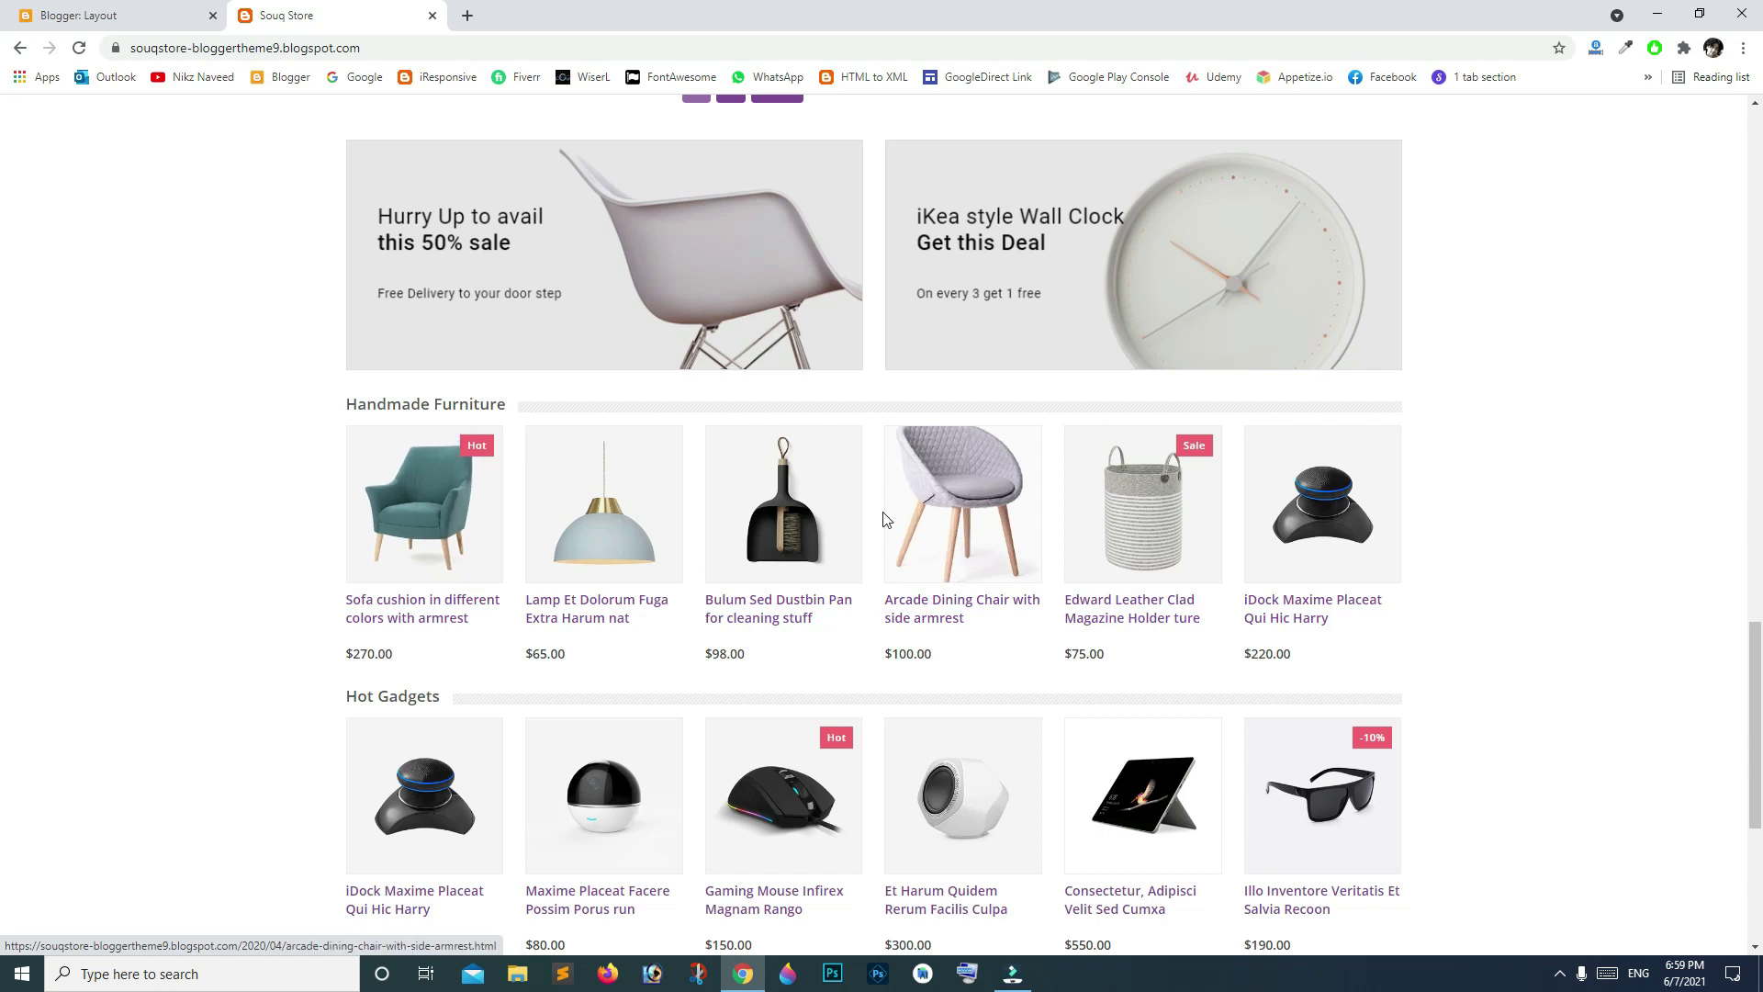
scroll(606, 483, down, 1)
scroll(607, 482, down, 1)
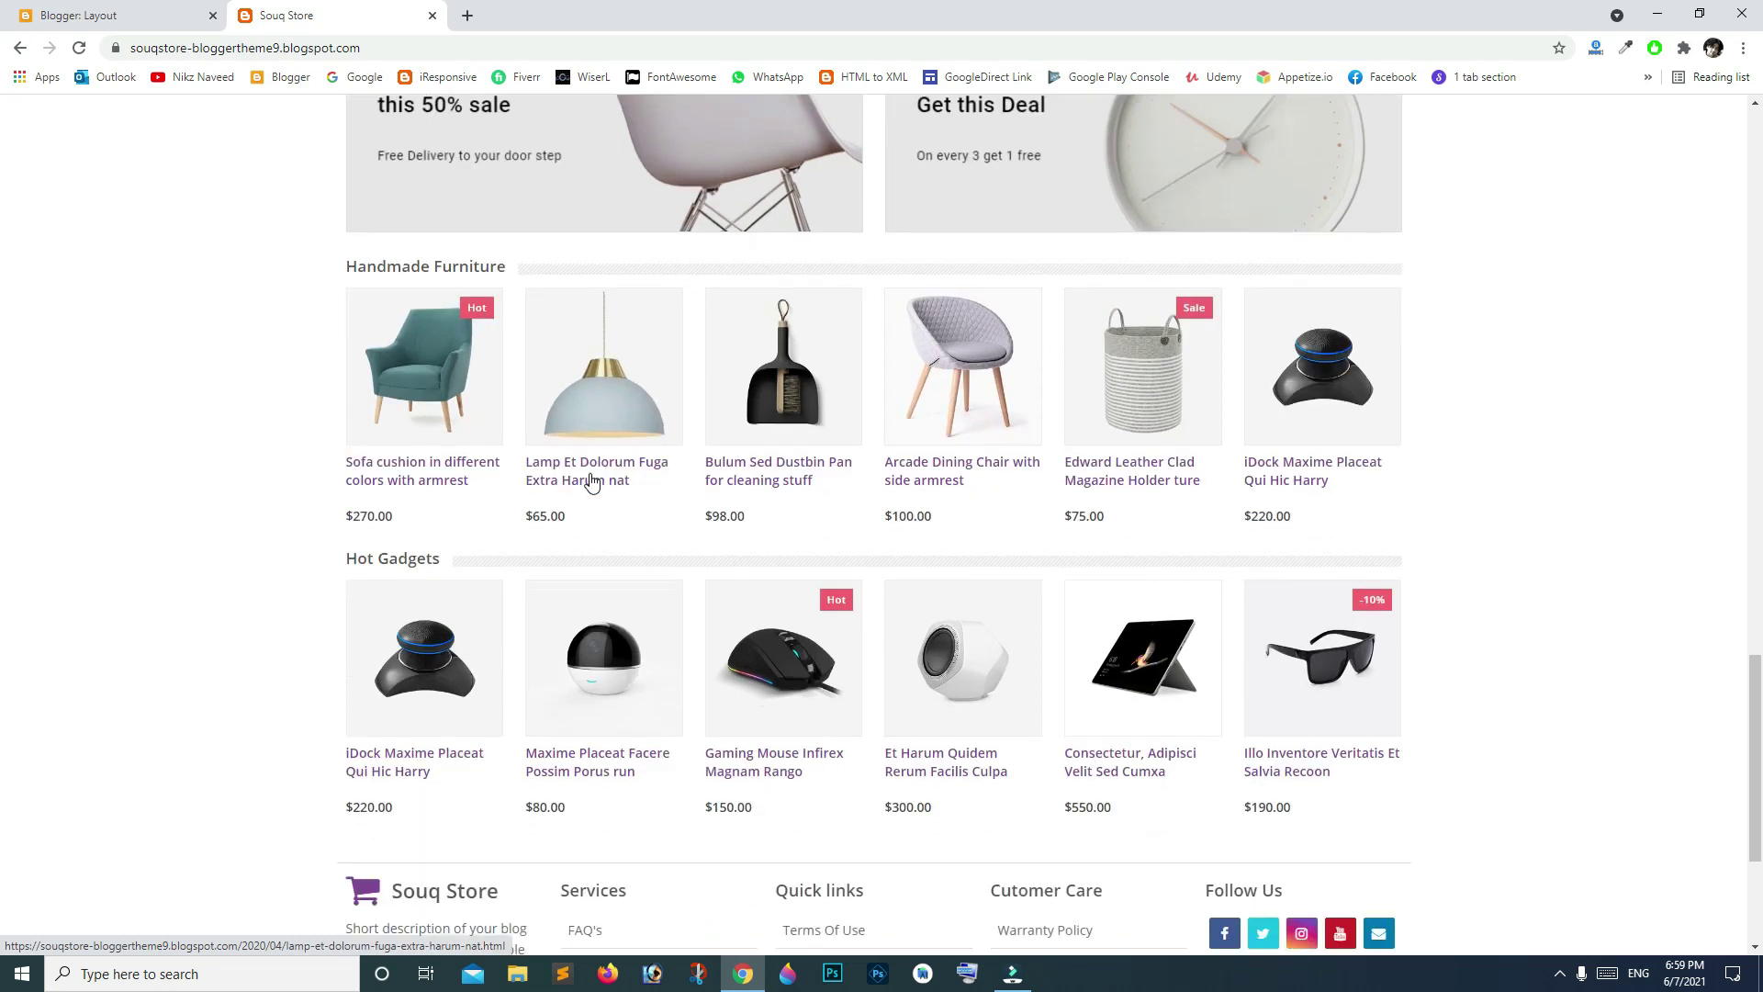
Step: Scroll the Layout page to the Handmade Furniture and Hot Gadgets Products by Category gadgets
click(166, 9)
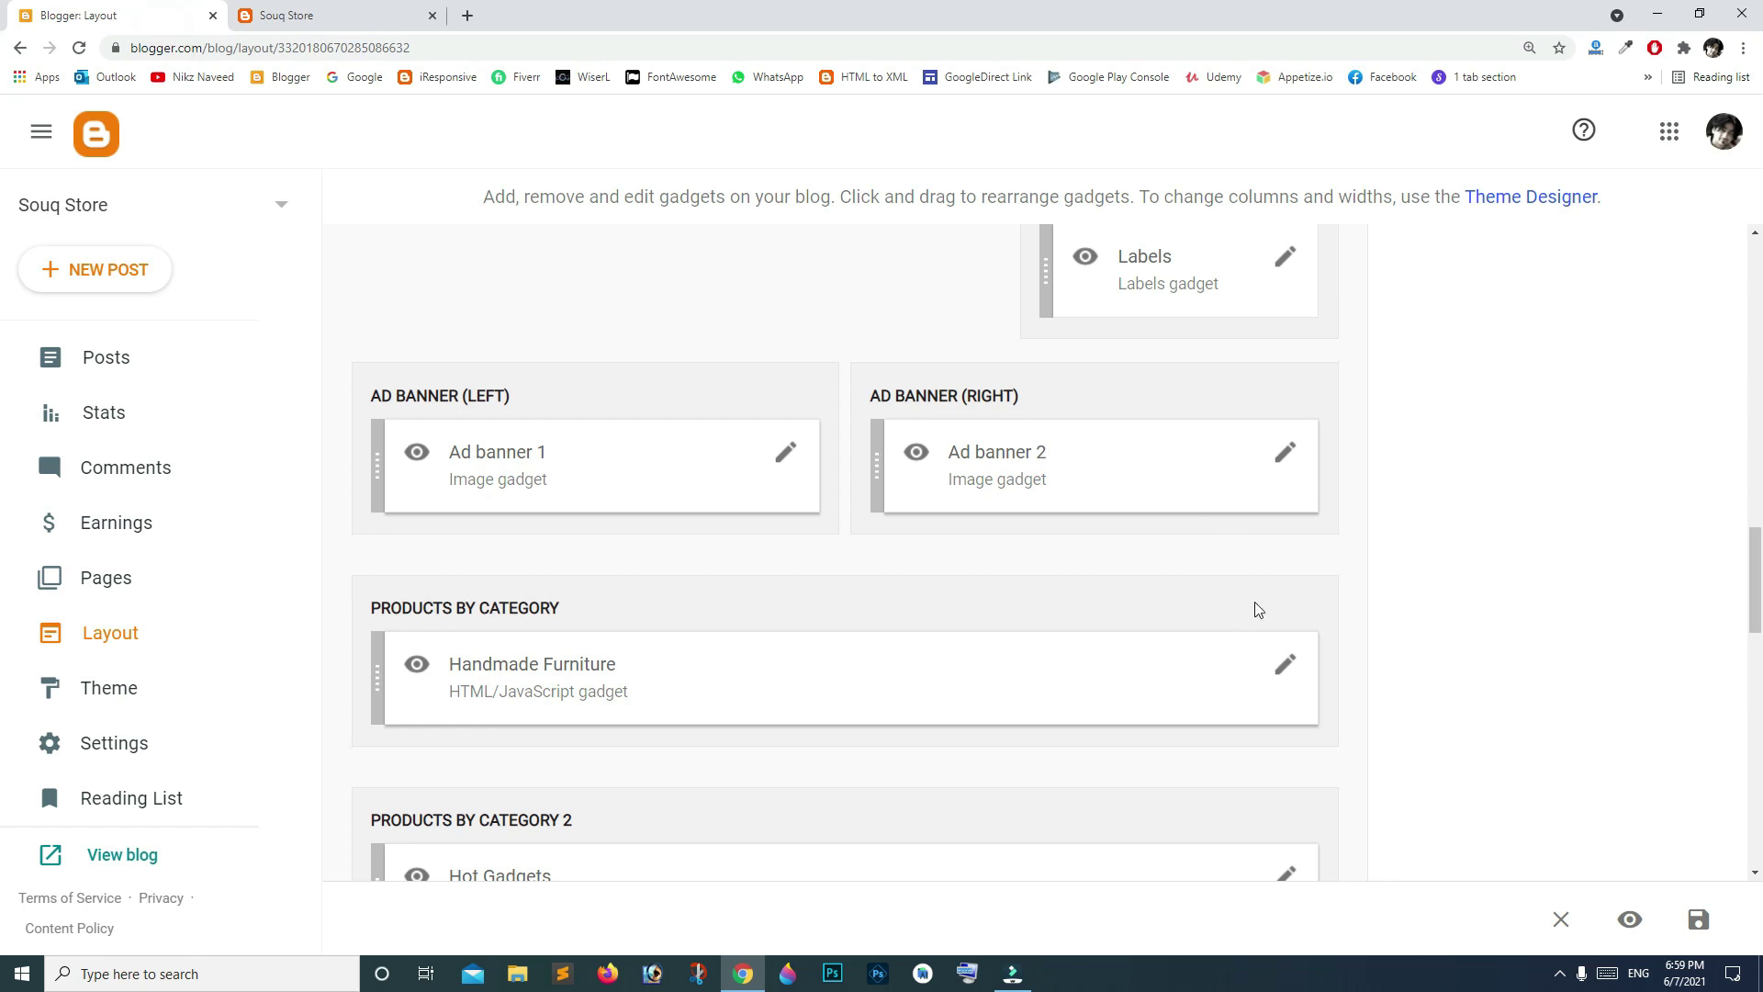
scroll(1257, 609, down, 1)
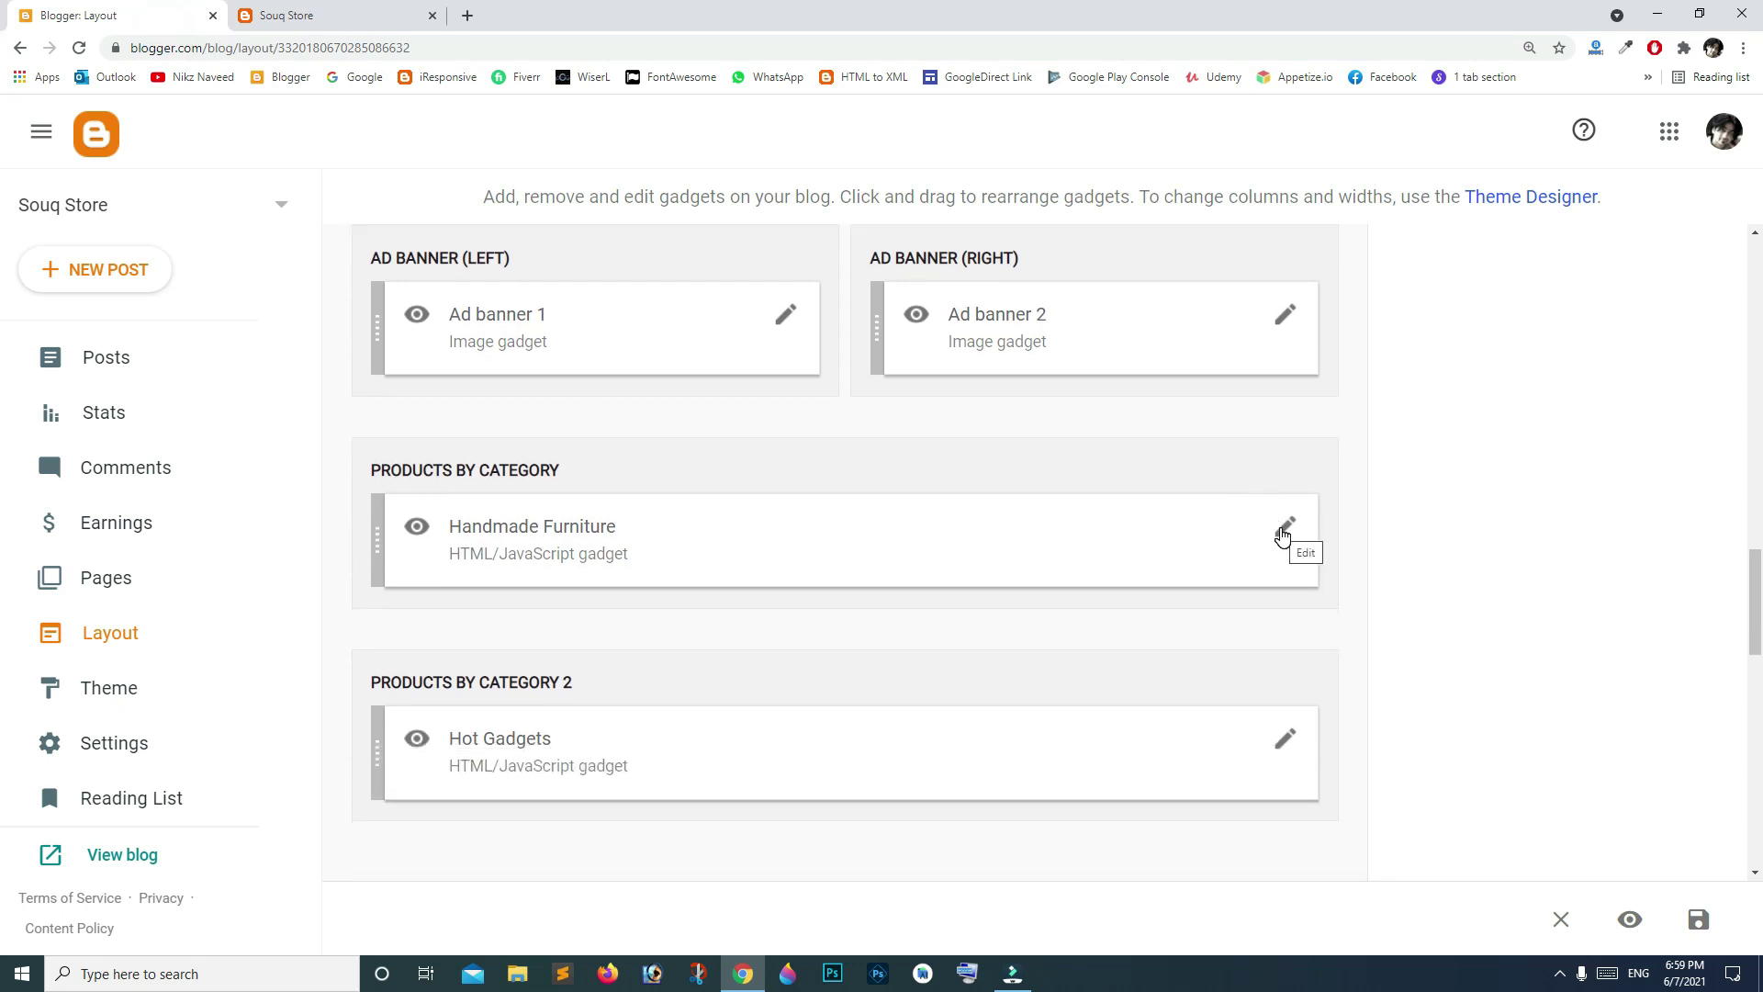
Step: Inspect Handmade Furniture's 6/Furniture/post-list content, cancel, and view the live store footer
click(1282, 534)
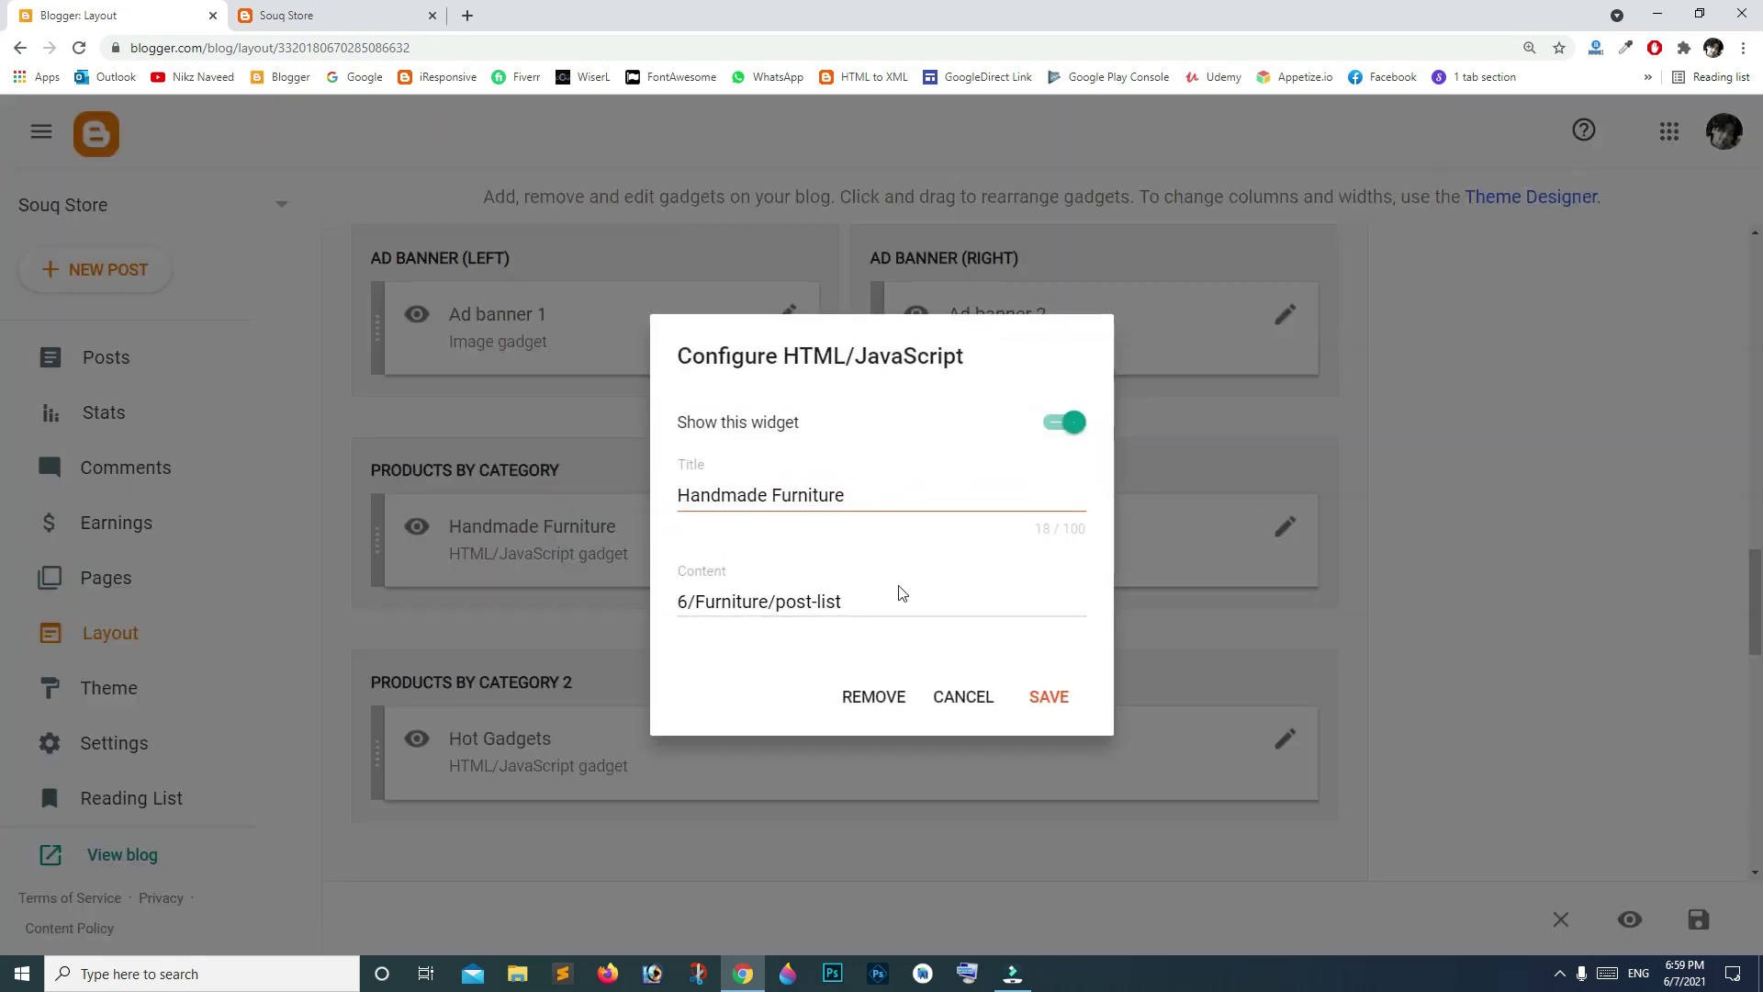
drag(769, 601, 683, 602)
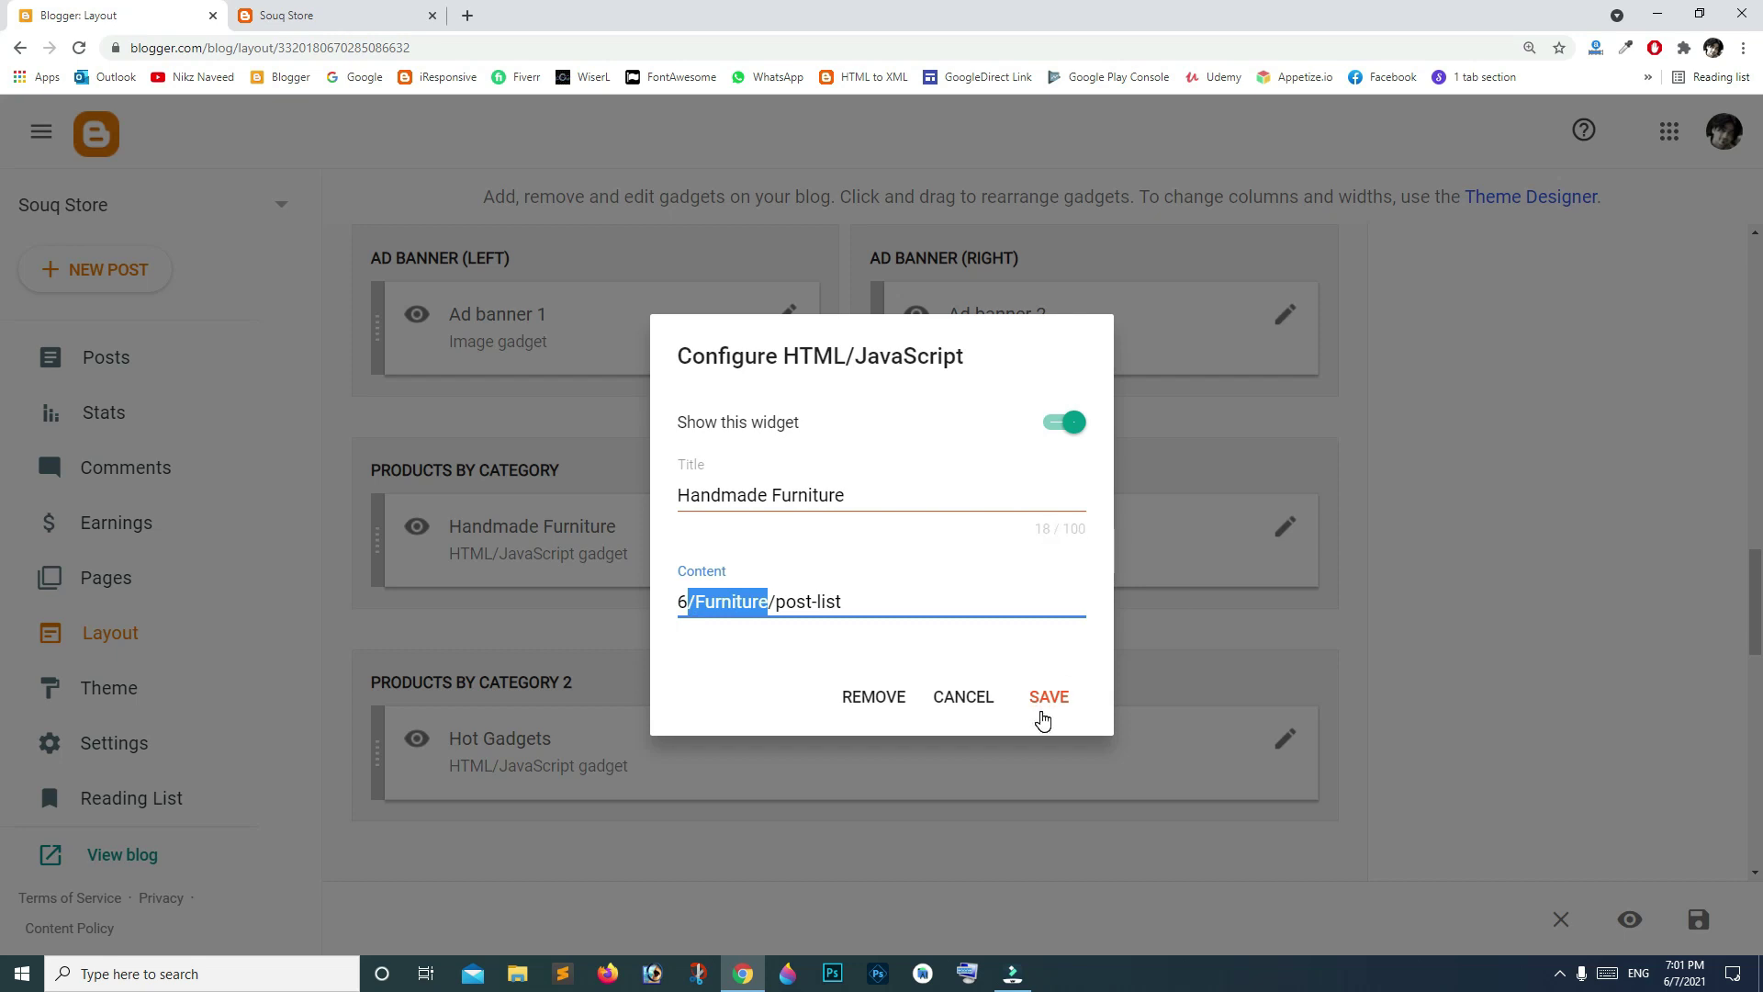
click(986, 699)
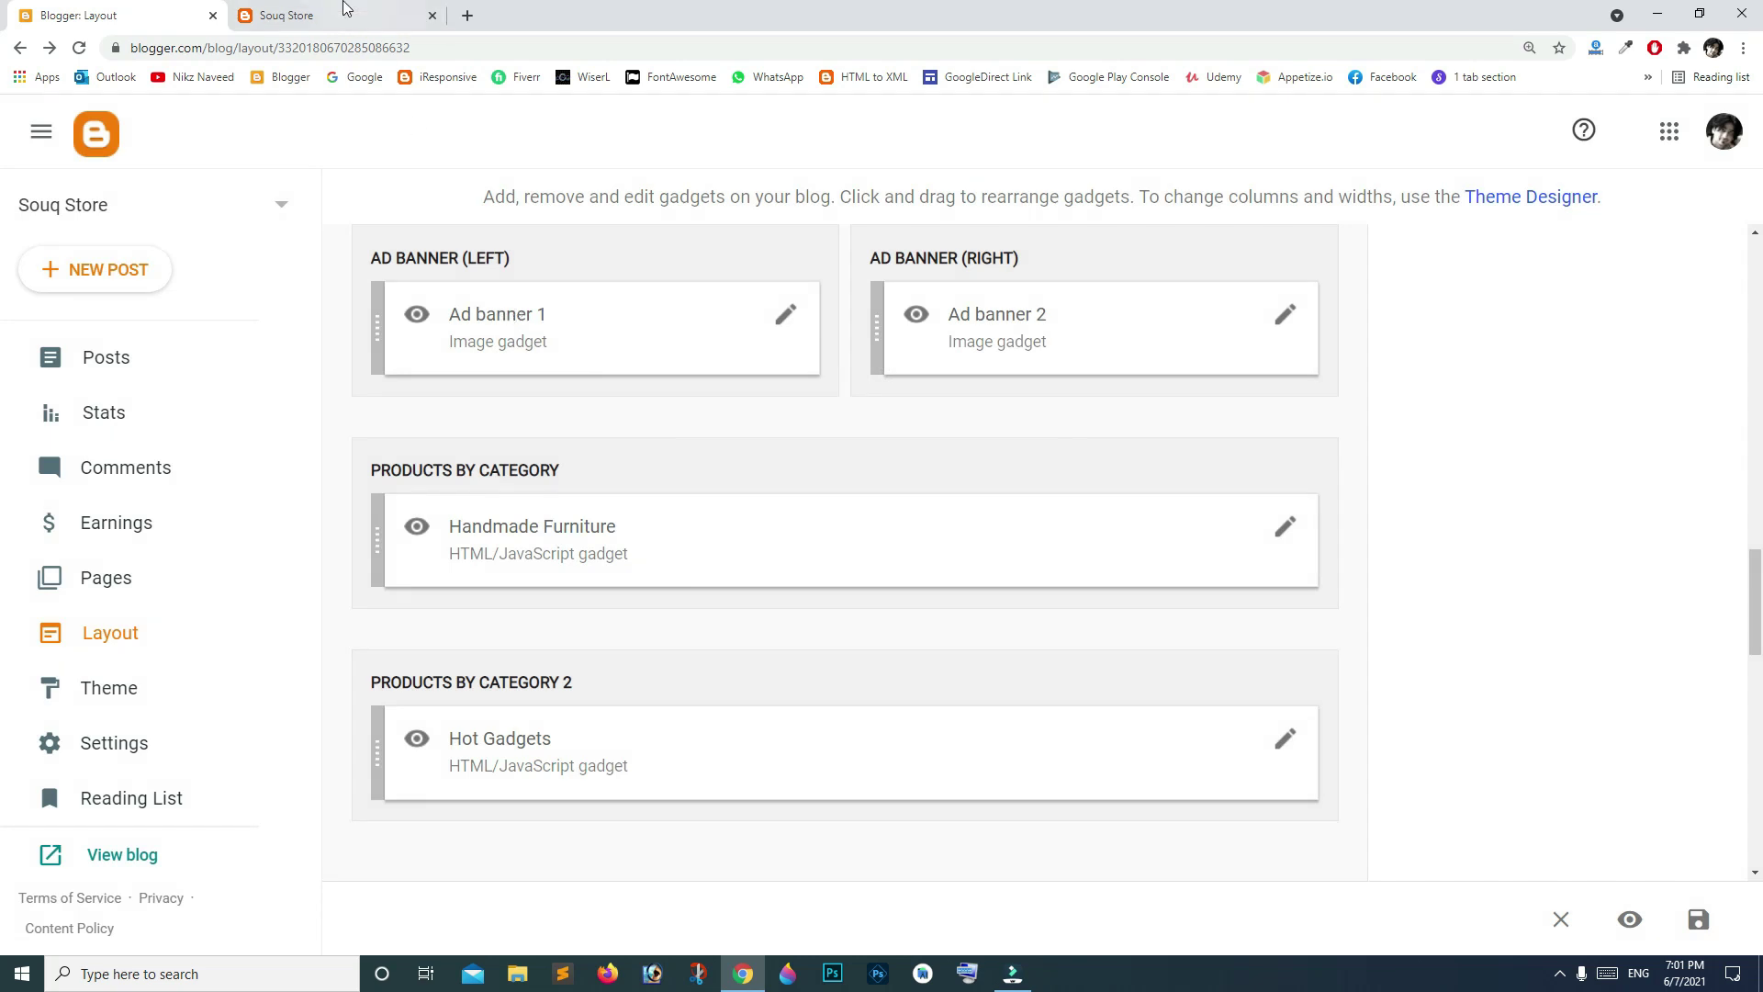
click(287, 15)
scroll(742, 424, down, 3)
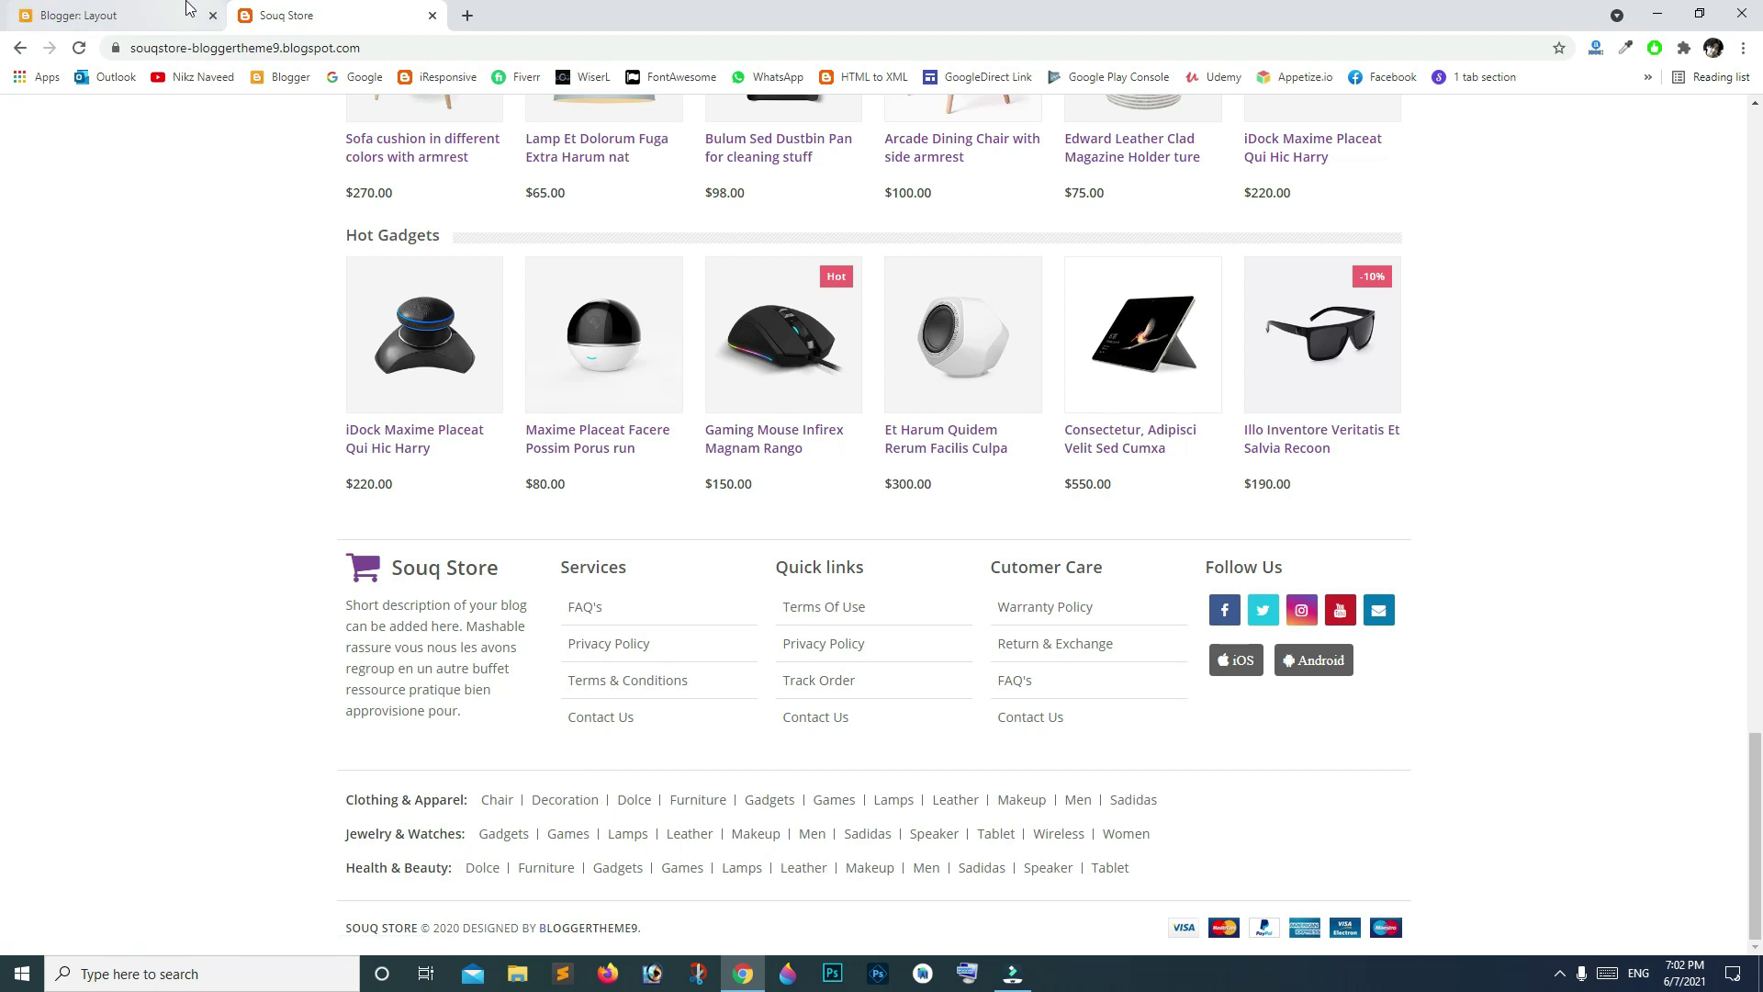
Step: Scroll down through the Category Labels gadgets, then back up to the Payment, Upi and Bank gadgets
click(153, 19)
scroll(916, 508, down, 3)
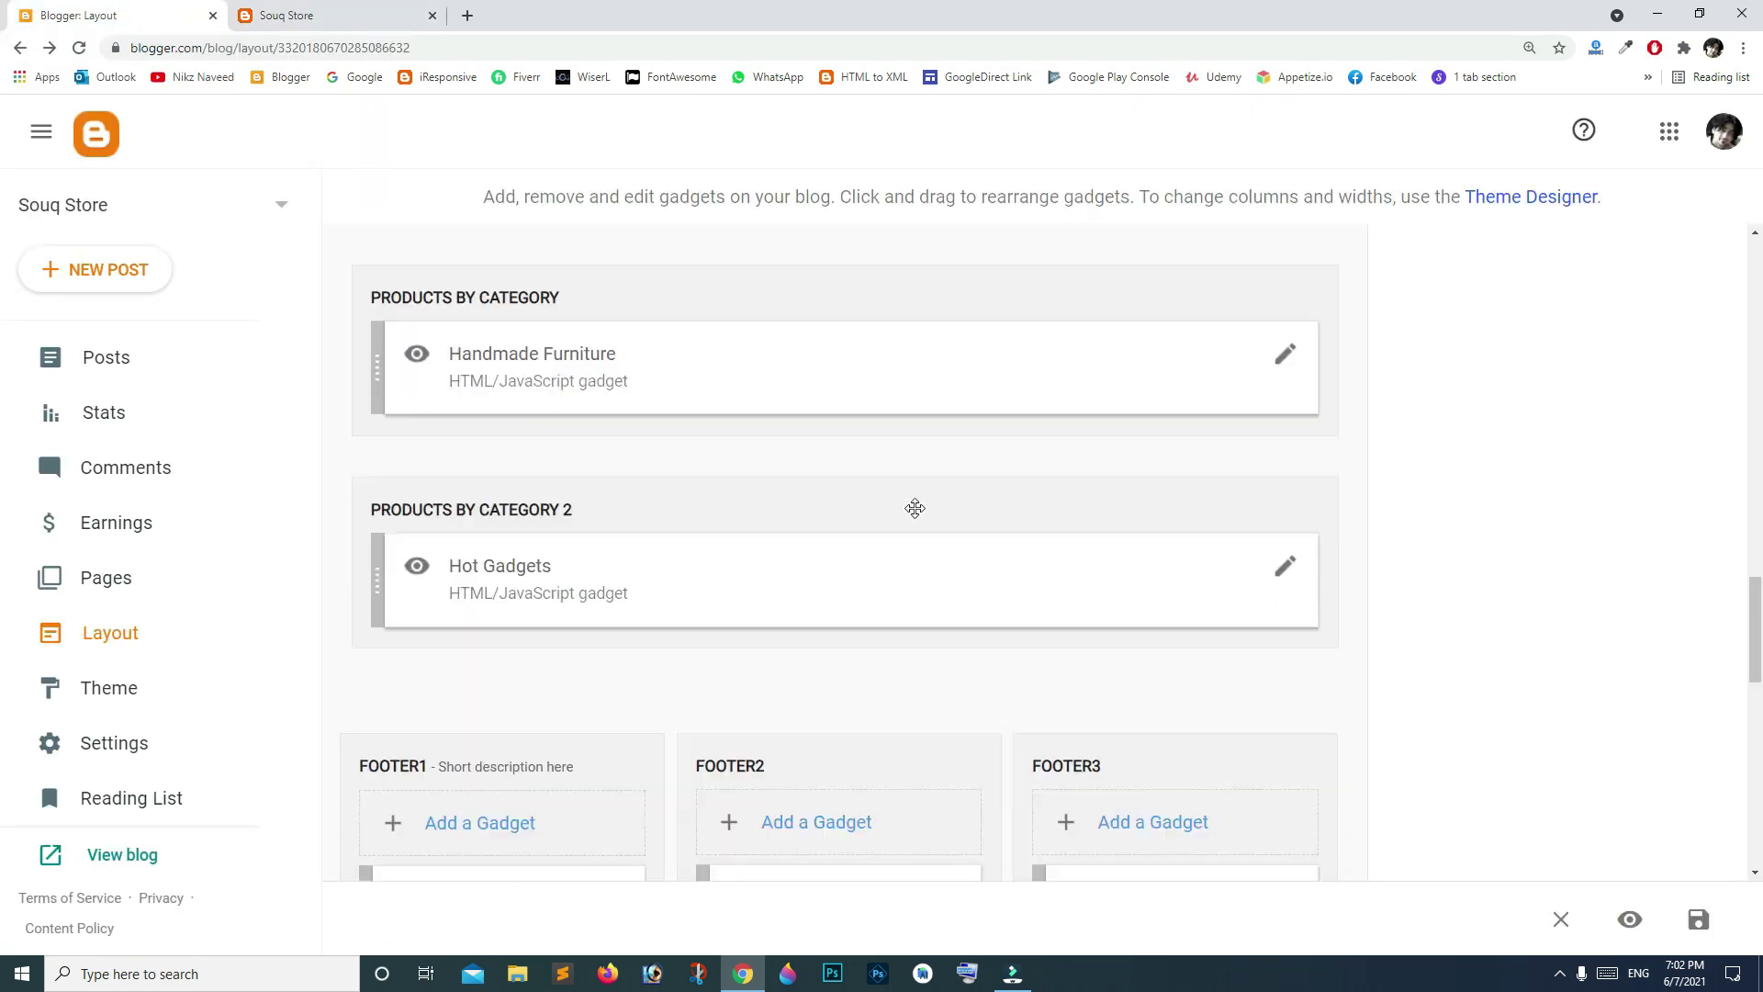
scroll(915, 509, down, 3)
scroll(916, 509, down, 3)
scroll(915, 509, down, 3)
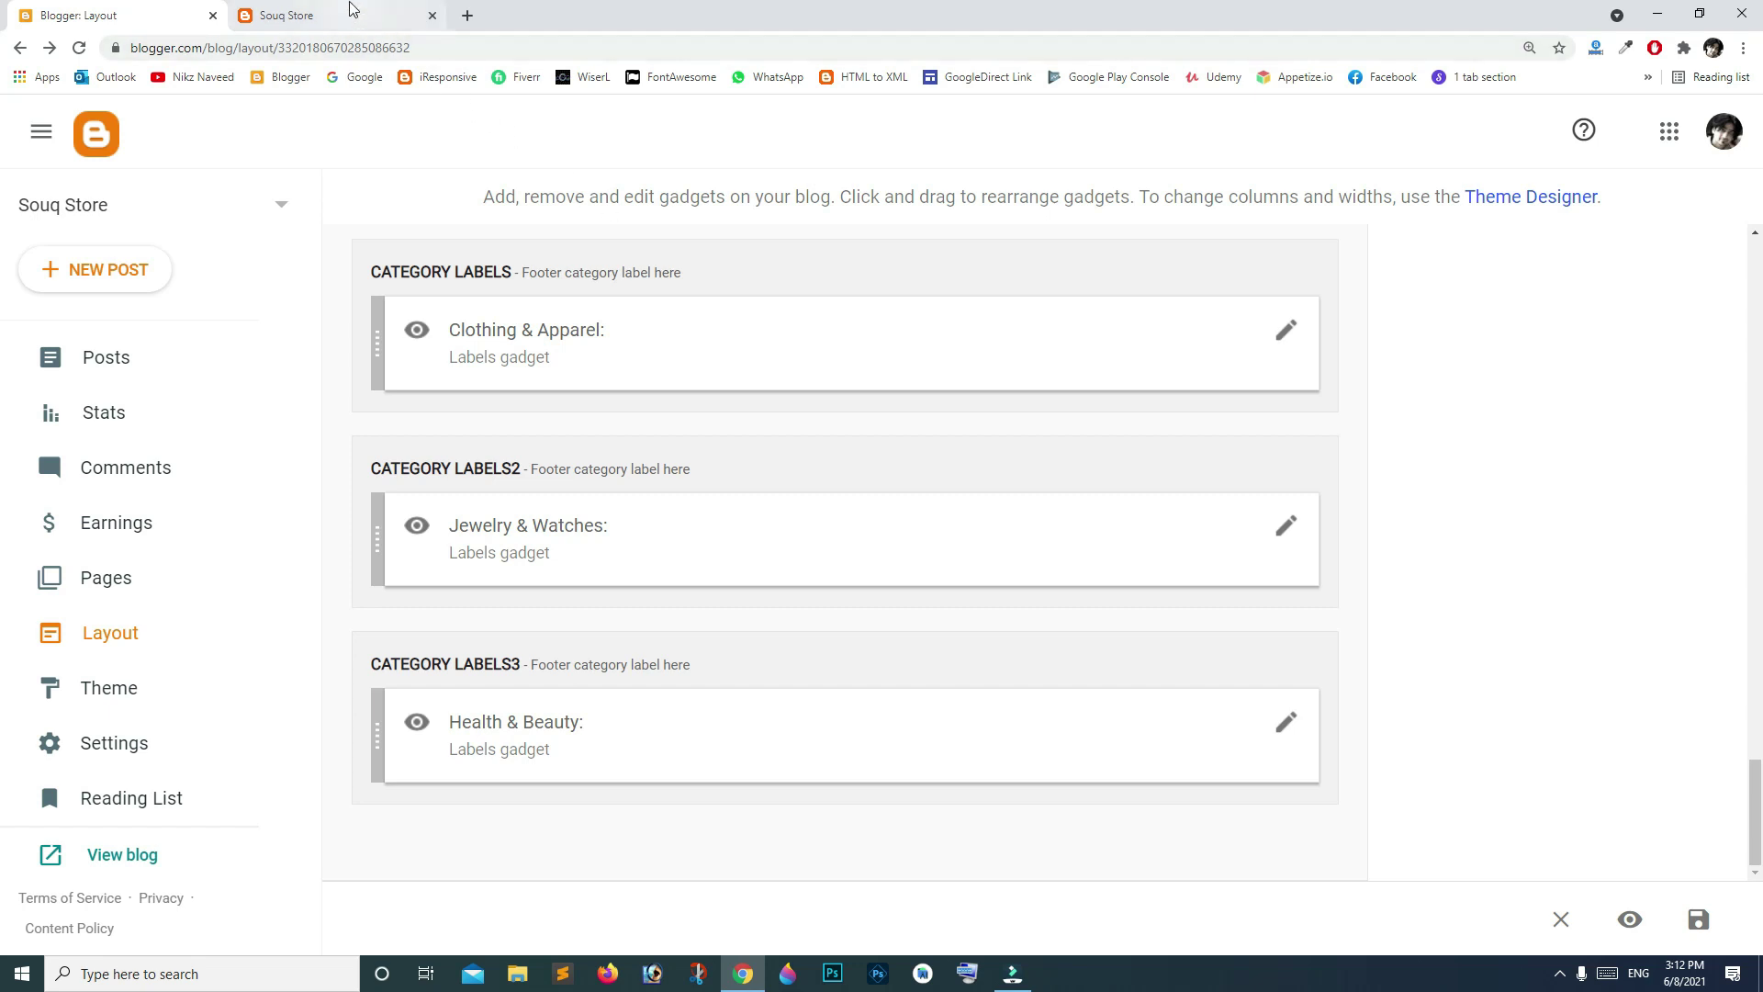
scroll(661, 440, up, 4)
scroll(661, 441, up, 4)
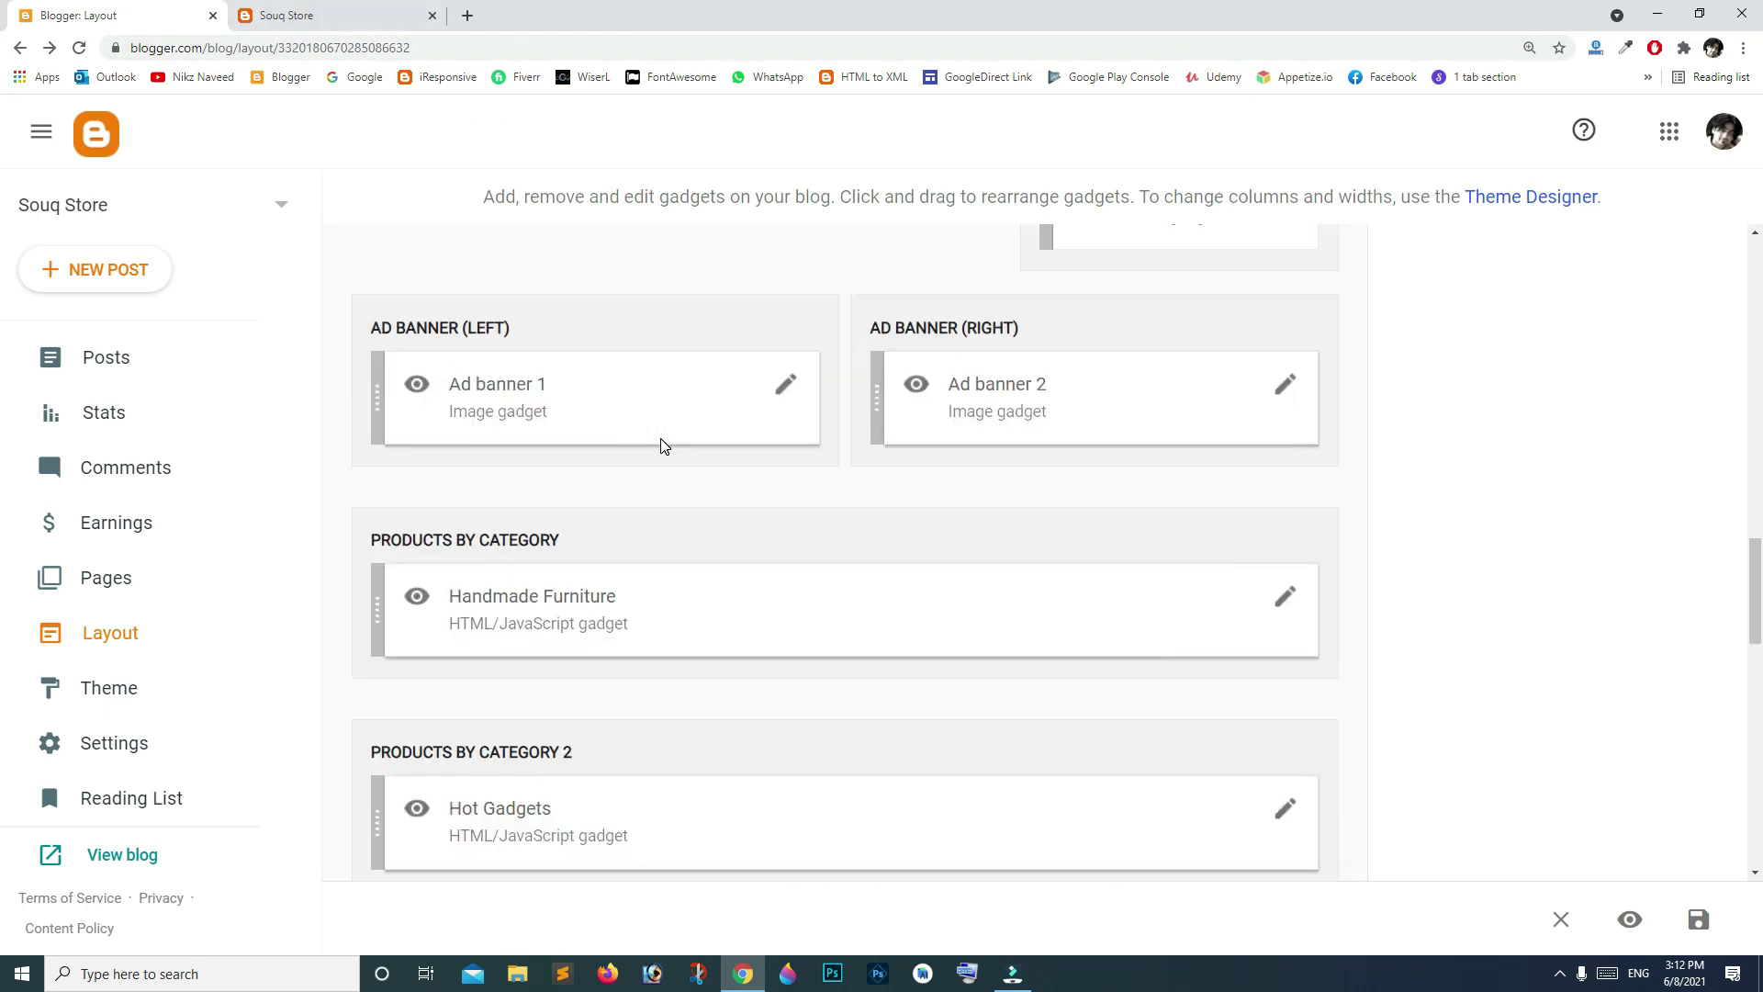
scroll(662, 441, up, 4)
scroll(661, 441, up, 4)
scroll(661, 441, up, 4)
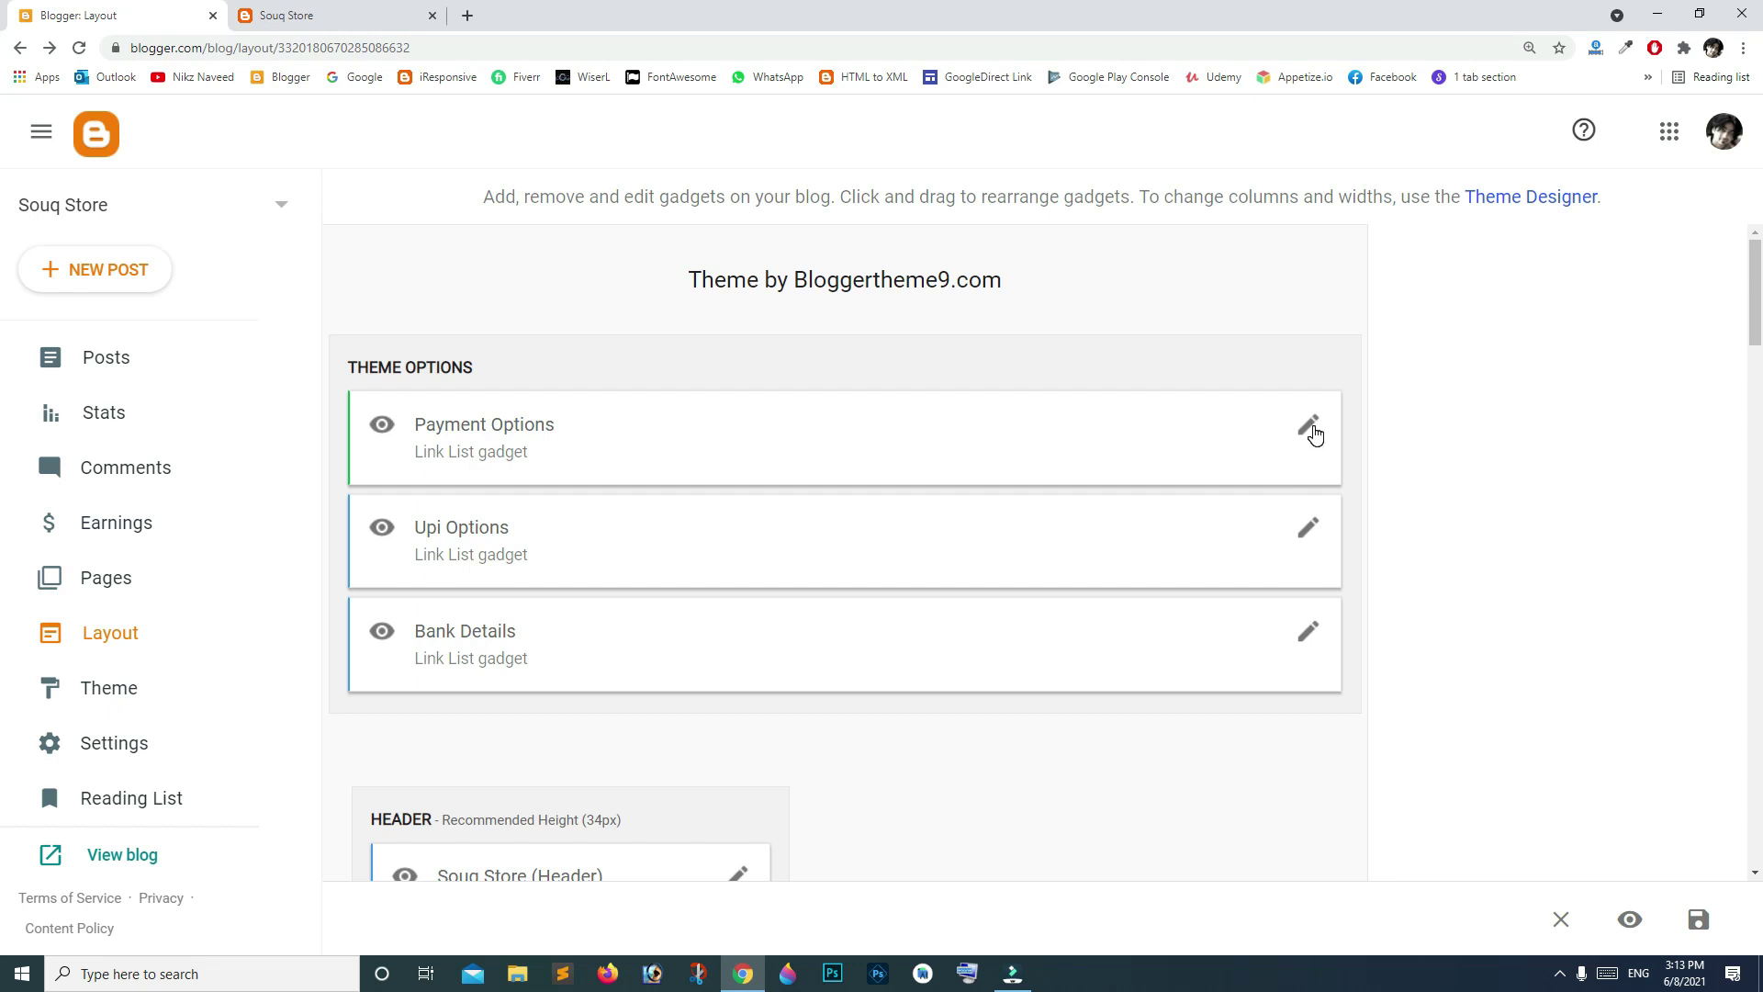
Step: Review the Payment Options list's PayPal mail, payment, currency and shipping items, then return to the Souq Store
click(1308, 427)
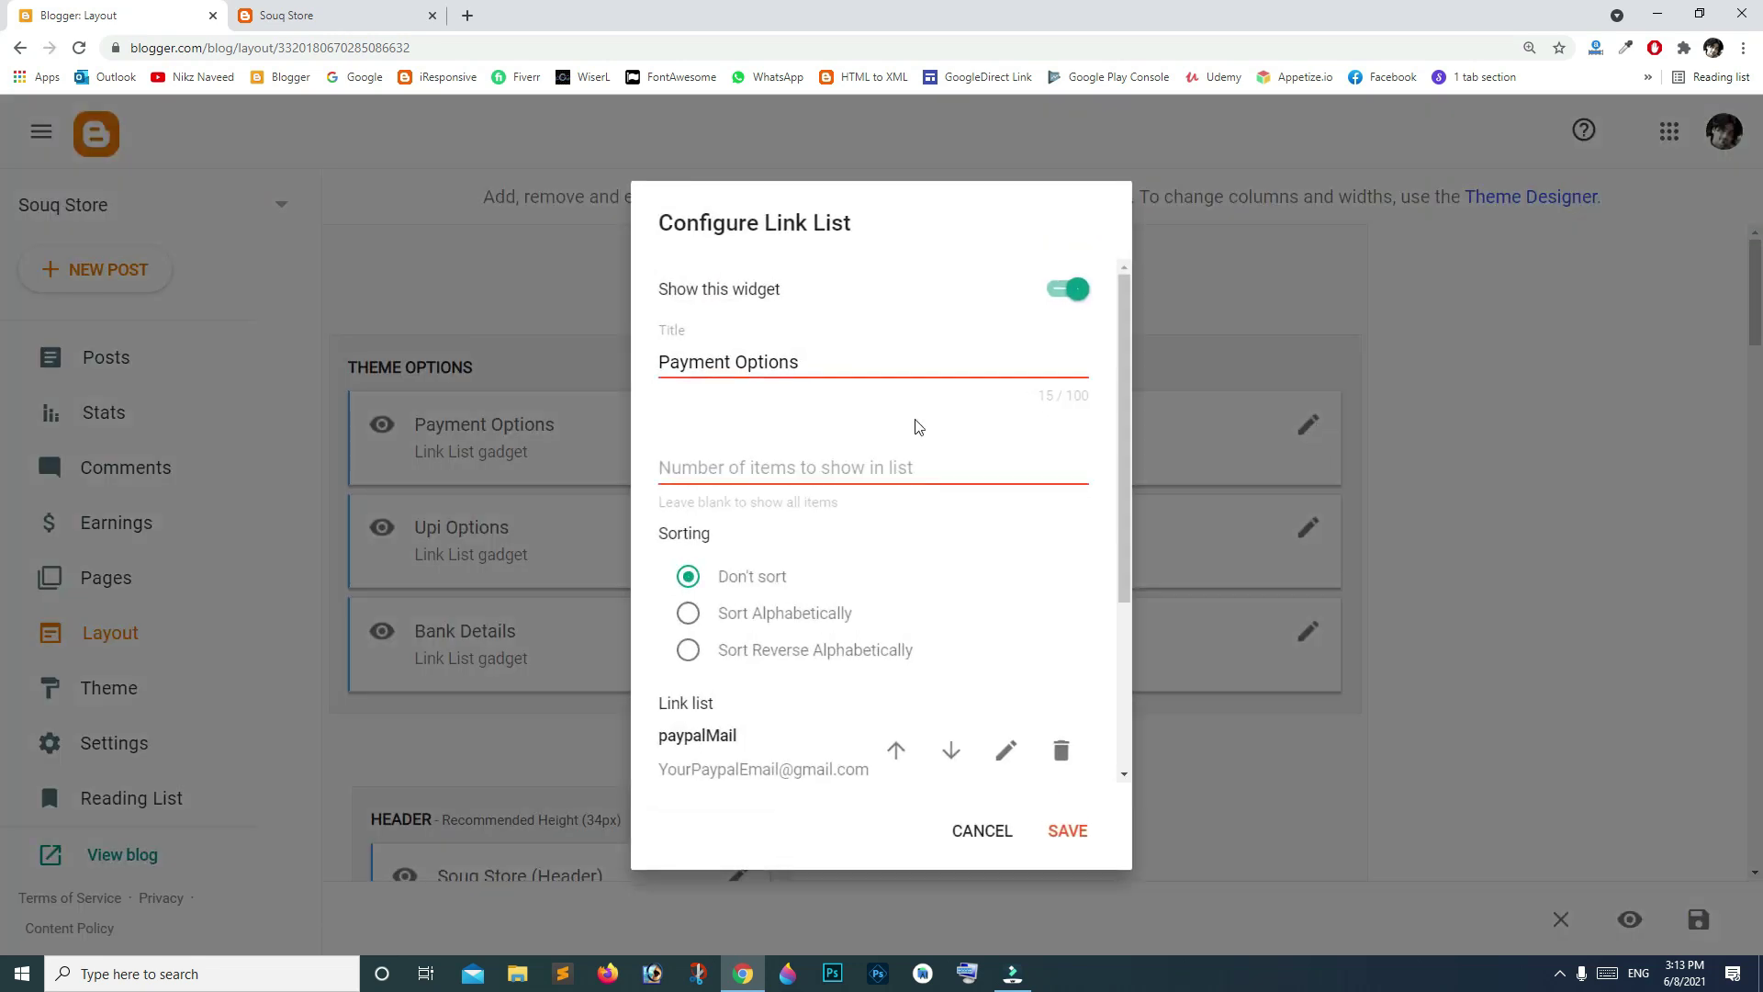
scroll(917, 427, down, 3)
scroll(918, 427, down, 2)
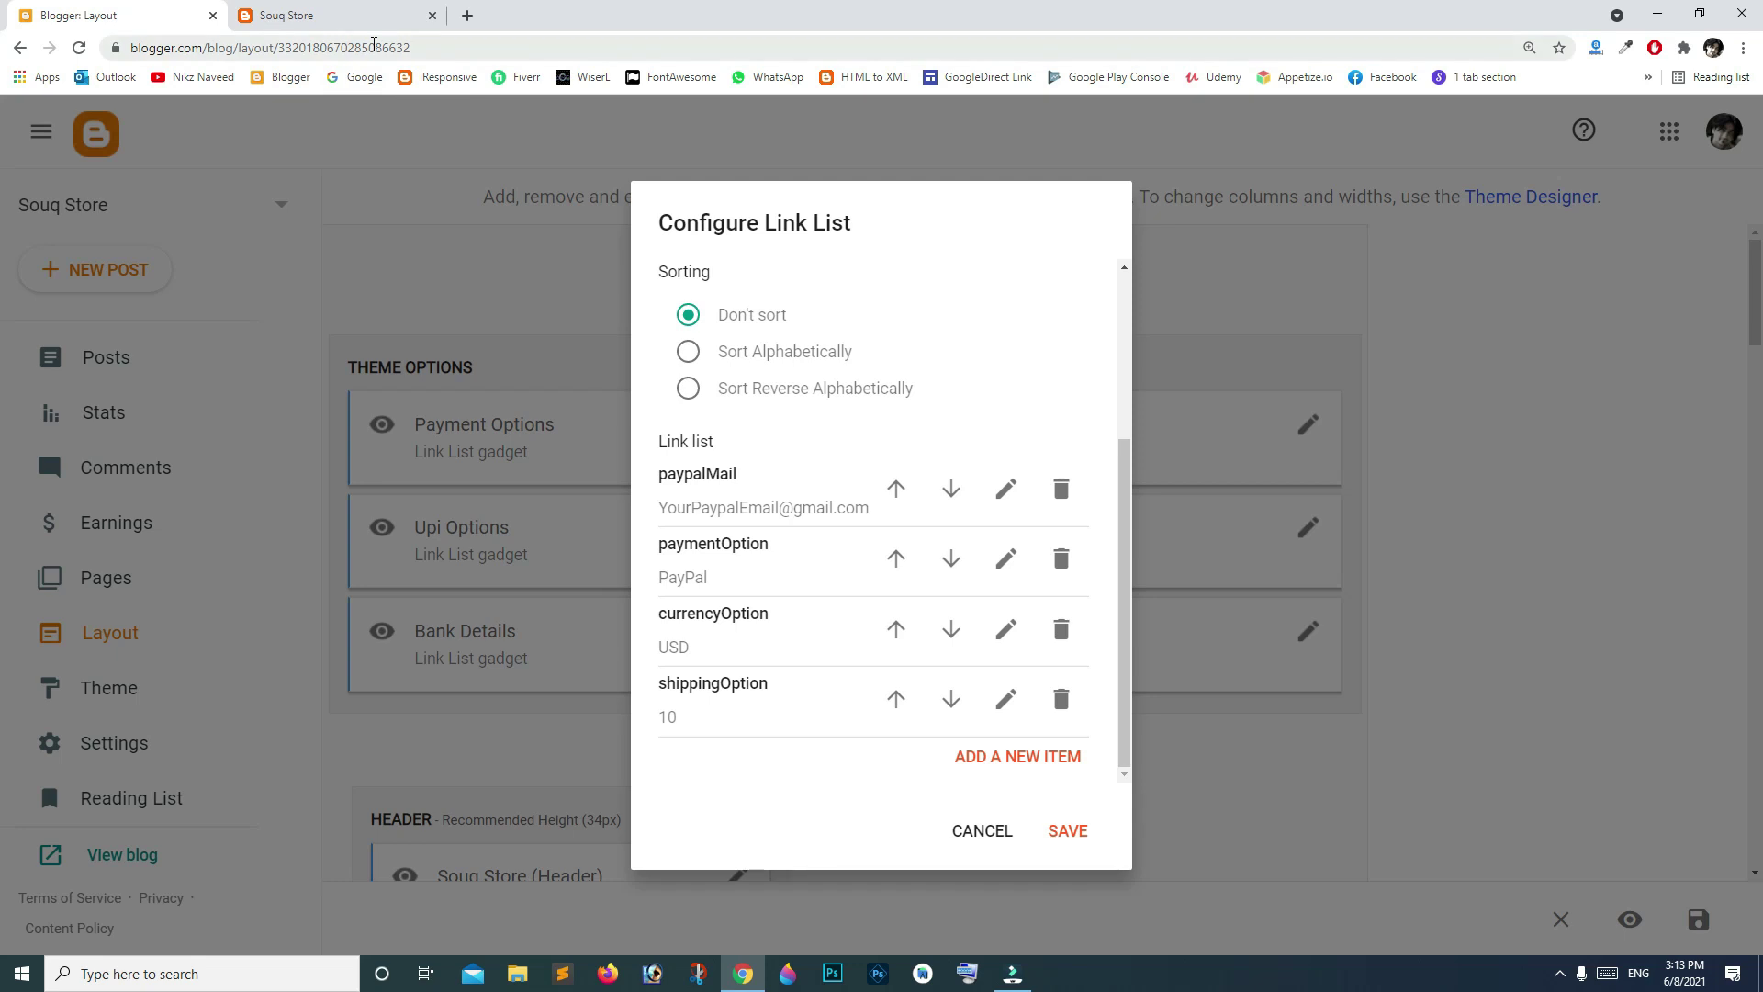
click(287, 15)
scroll(925, 472, up, 3)
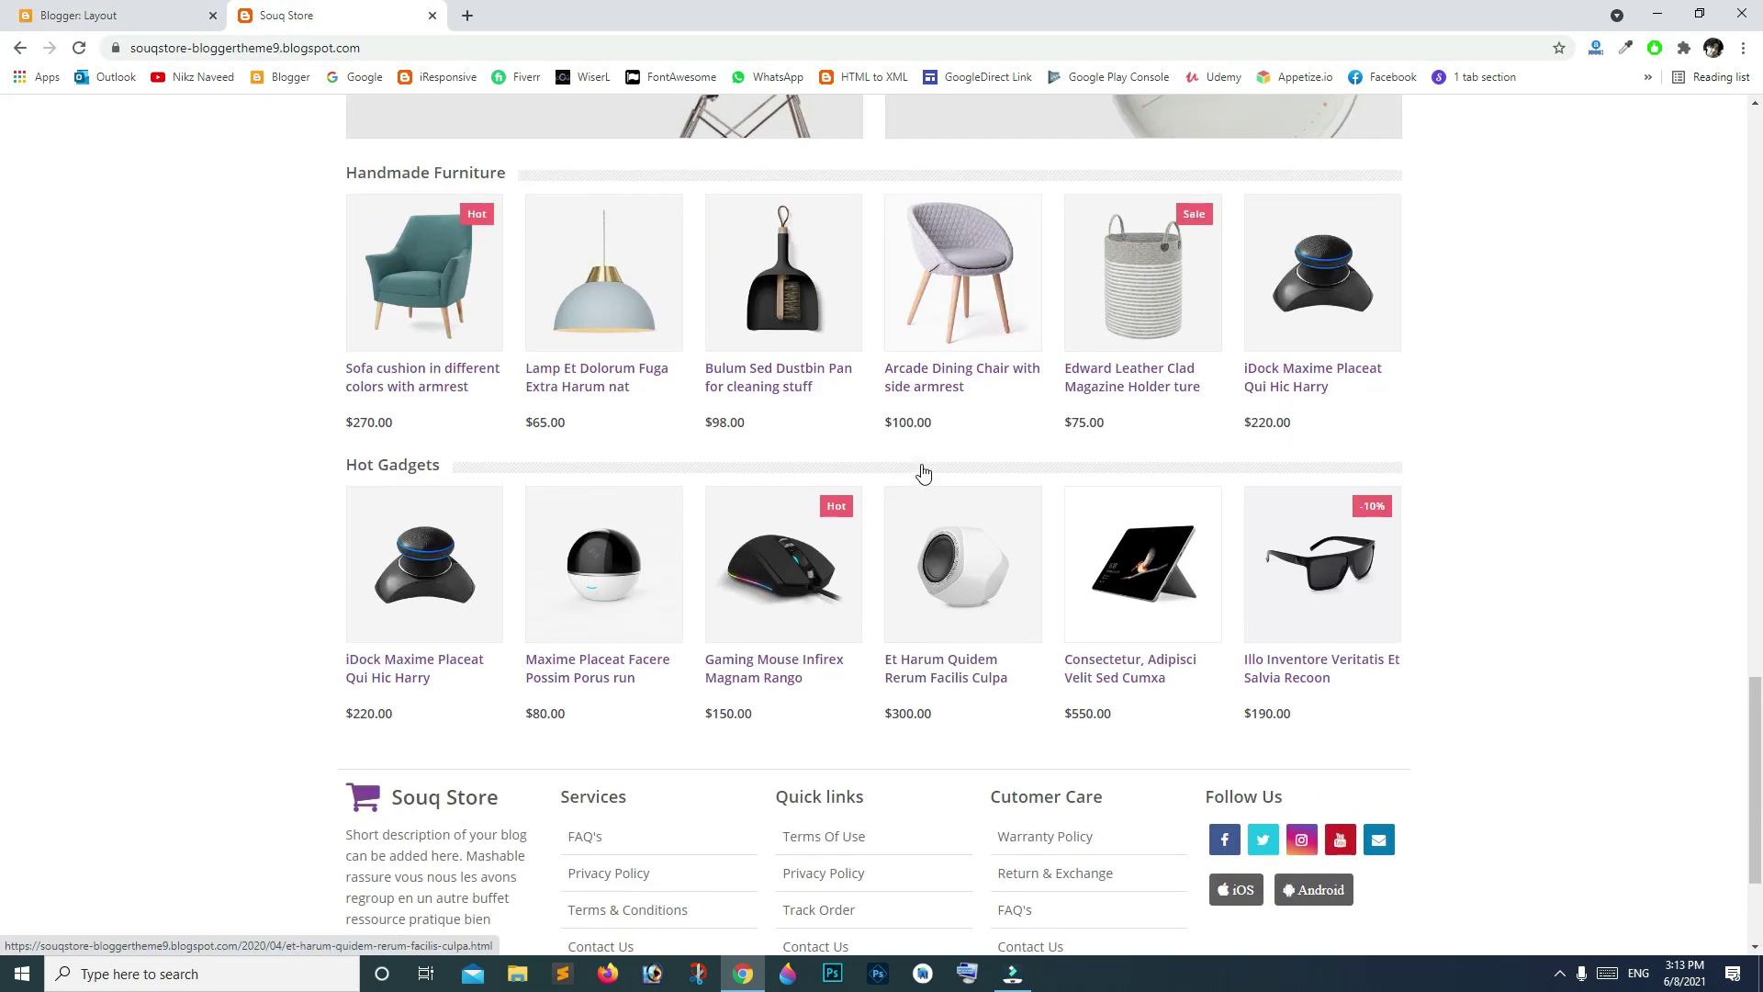
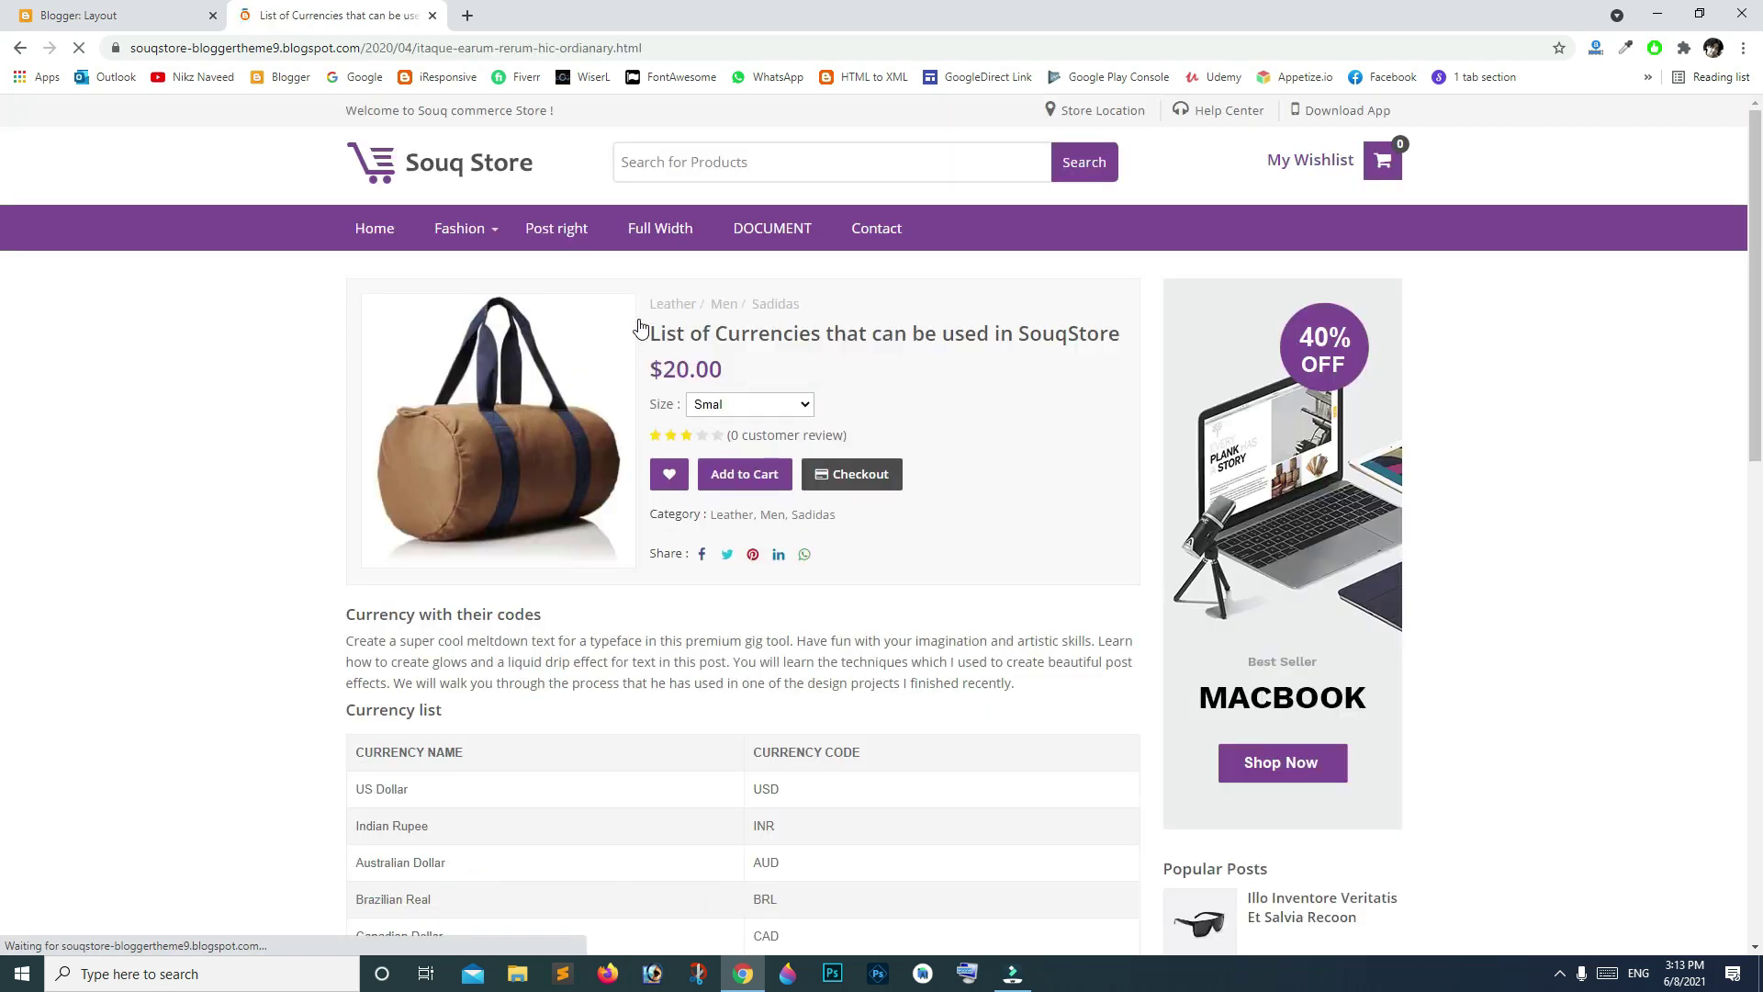
scroll(844, 412, down, 2)
scroll(844, 411, down, 1)
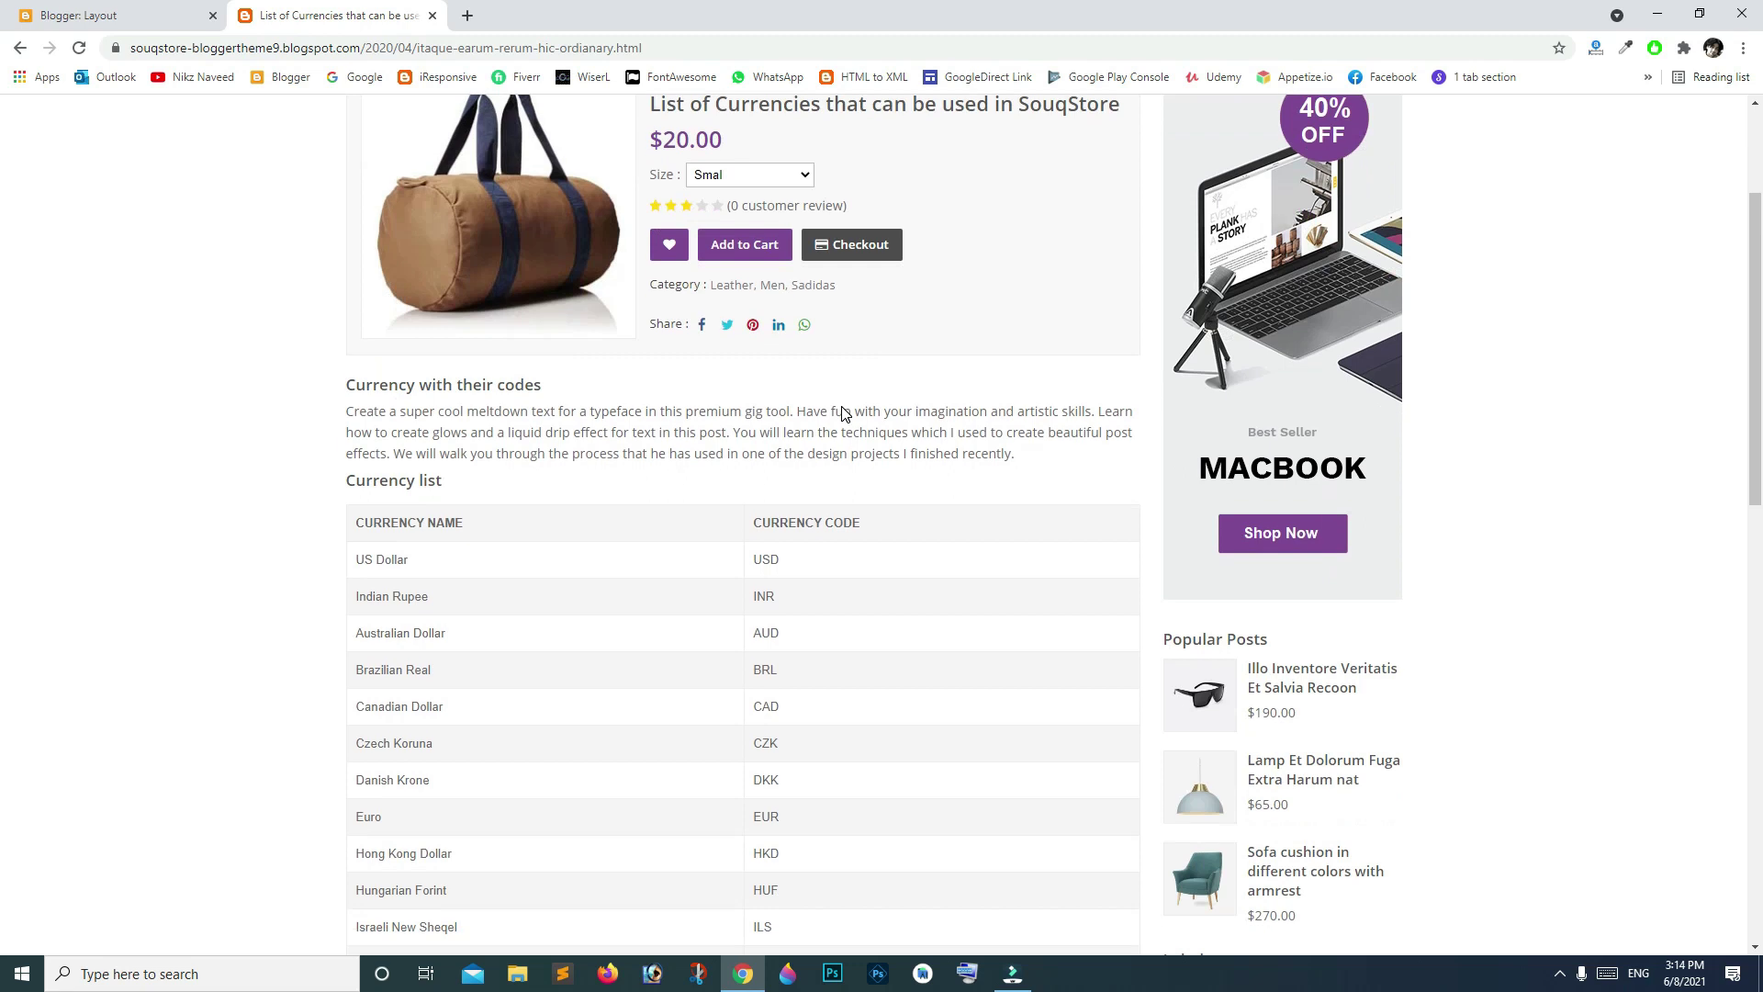
scroll(844, 411, down, 1)
scroll(845, 410, down, 1)
scroll(845, 412, down, 2)
scroll(844, 410, down, 1)
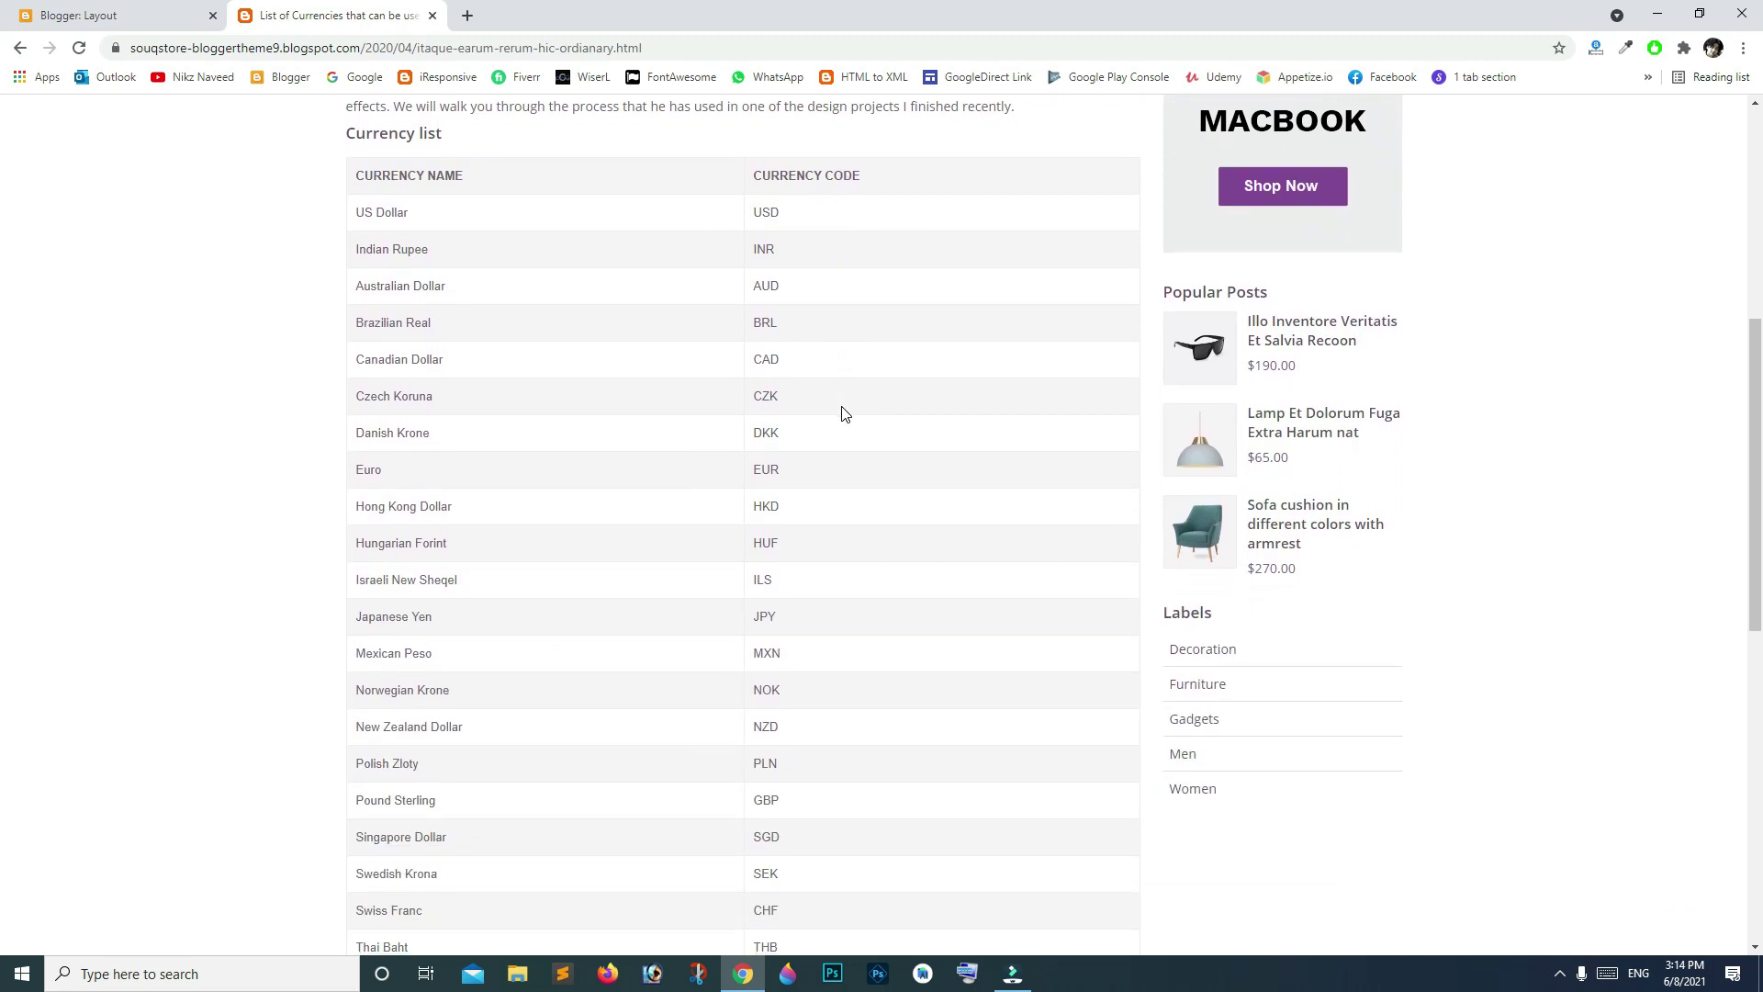
scroll(844, 411, down, 1)
scroll(845, 410, up, 1)
scroll(844, 411, up, 1)
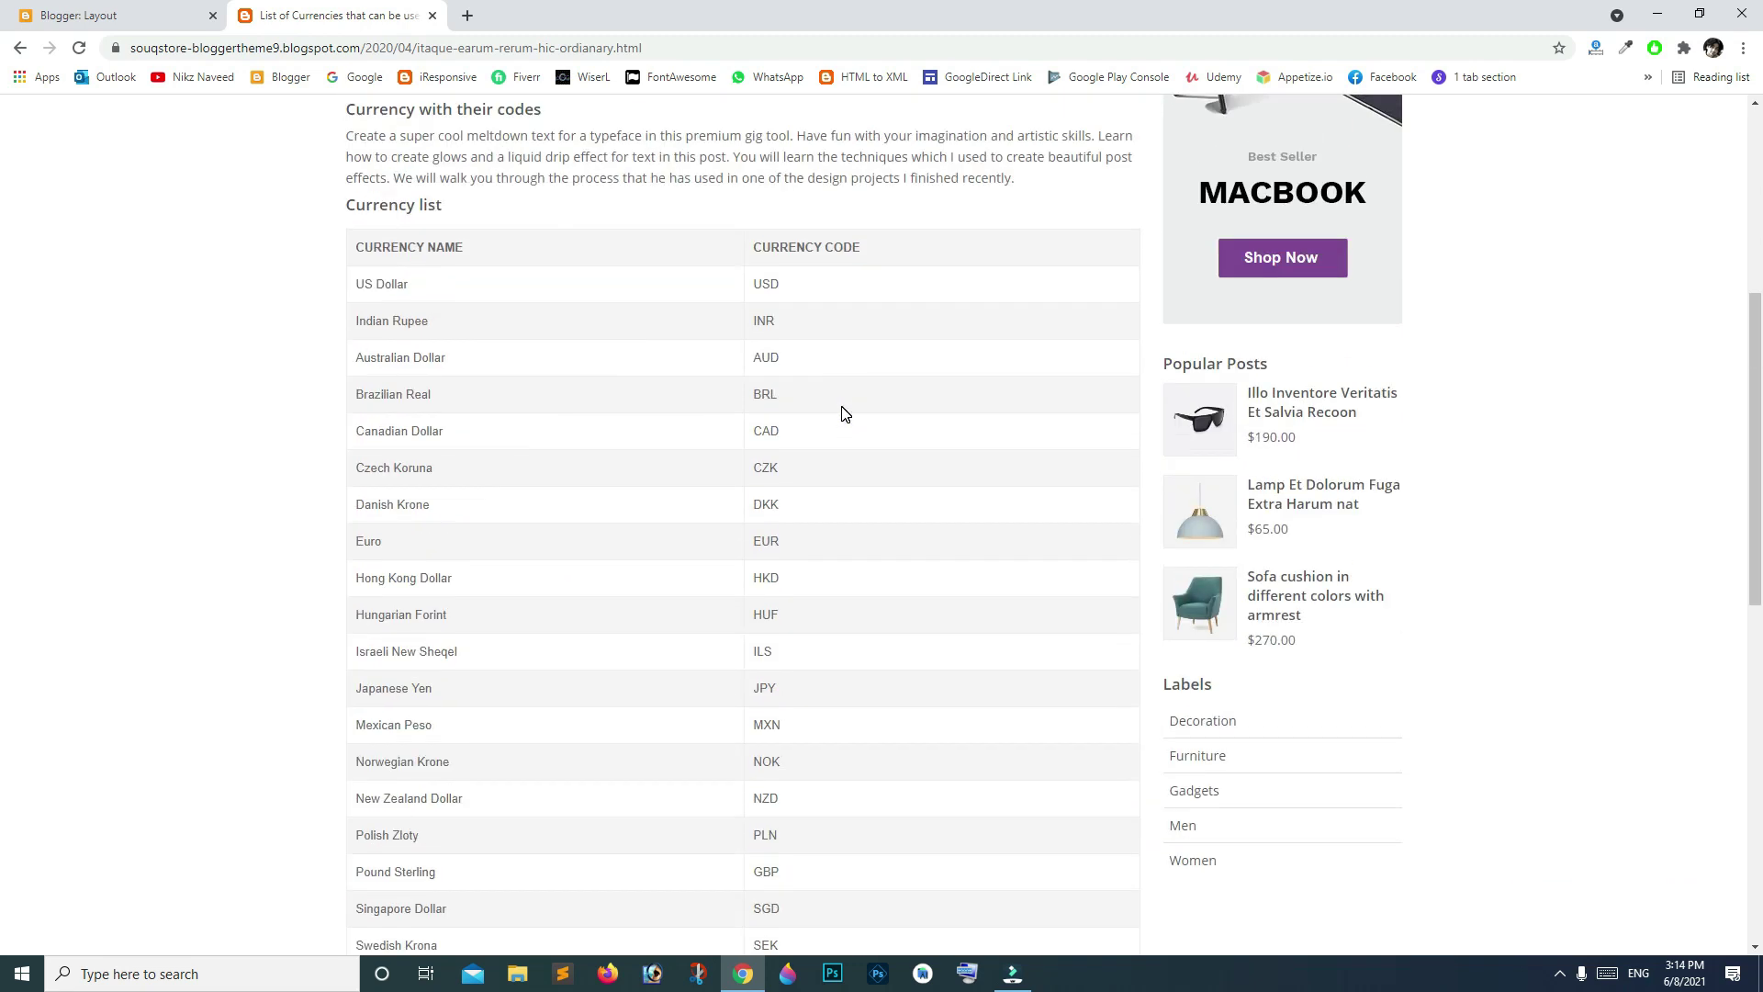
scroll(844, 410, up, 2)
scroll(844, 410, up, 1)
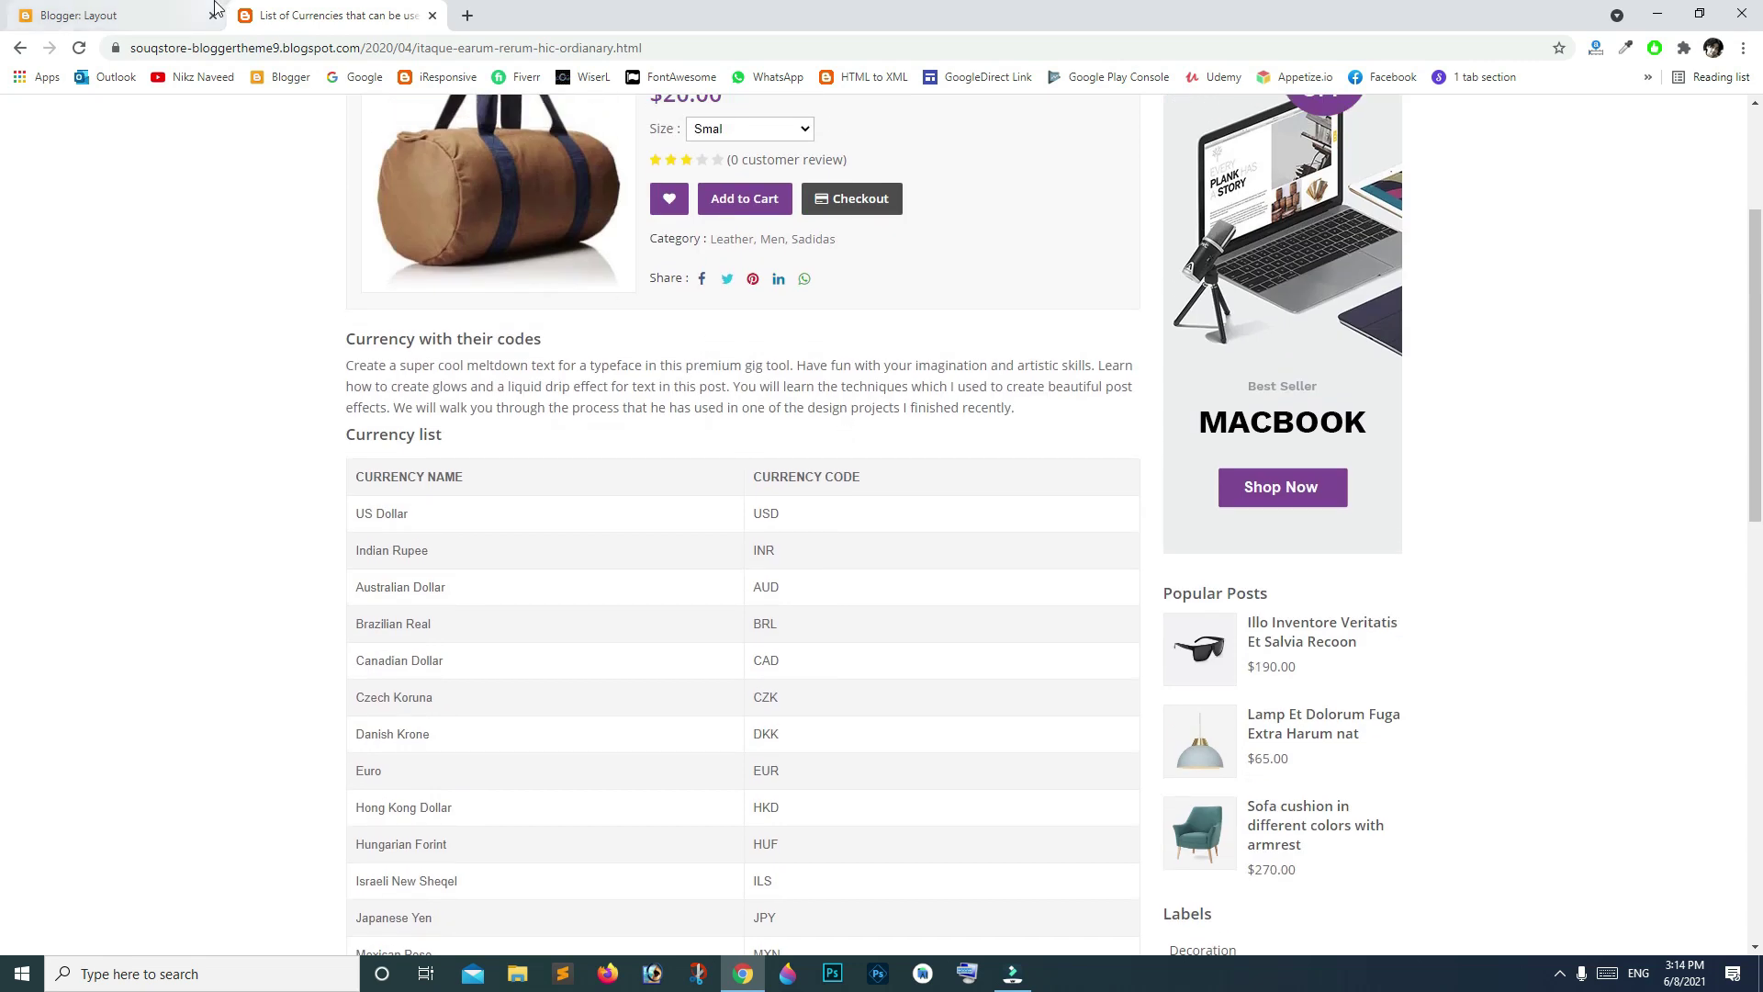
Step: Return to the Blogger Layout tab, where the Payment Options link list is open
click(150, 16)
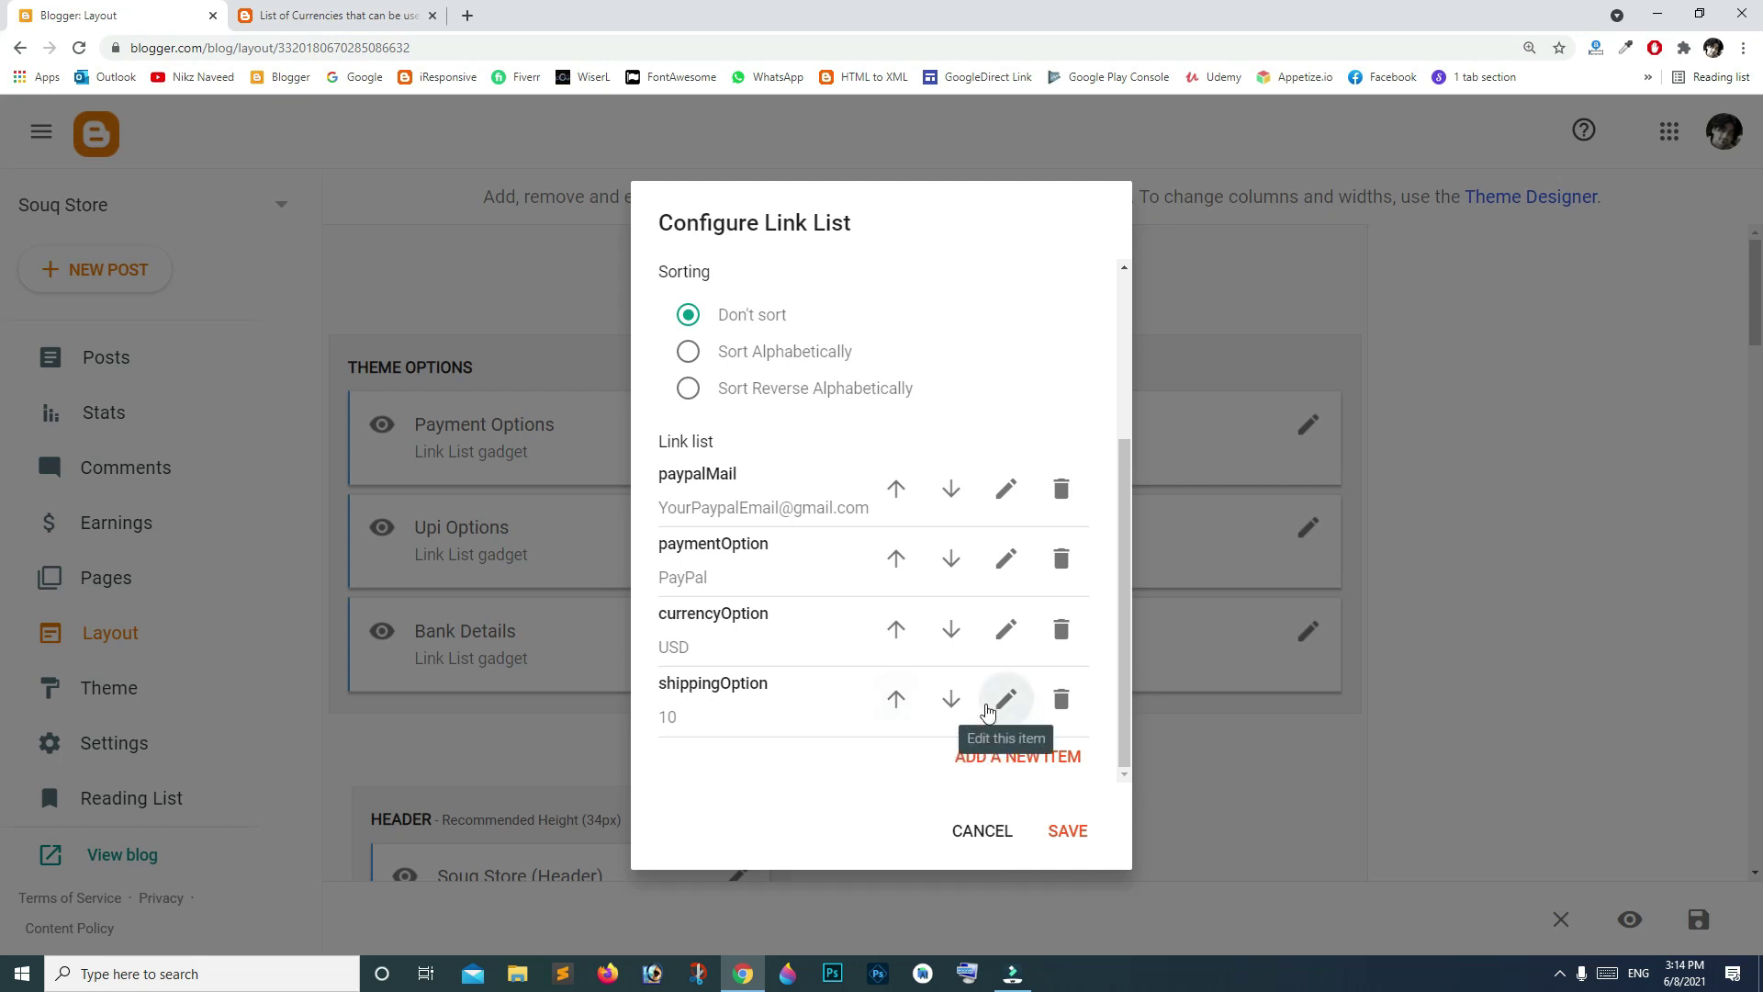
Step: Dismiss Payment Options, review the Bank Details link list, and close it unchanged
click(998, 837)
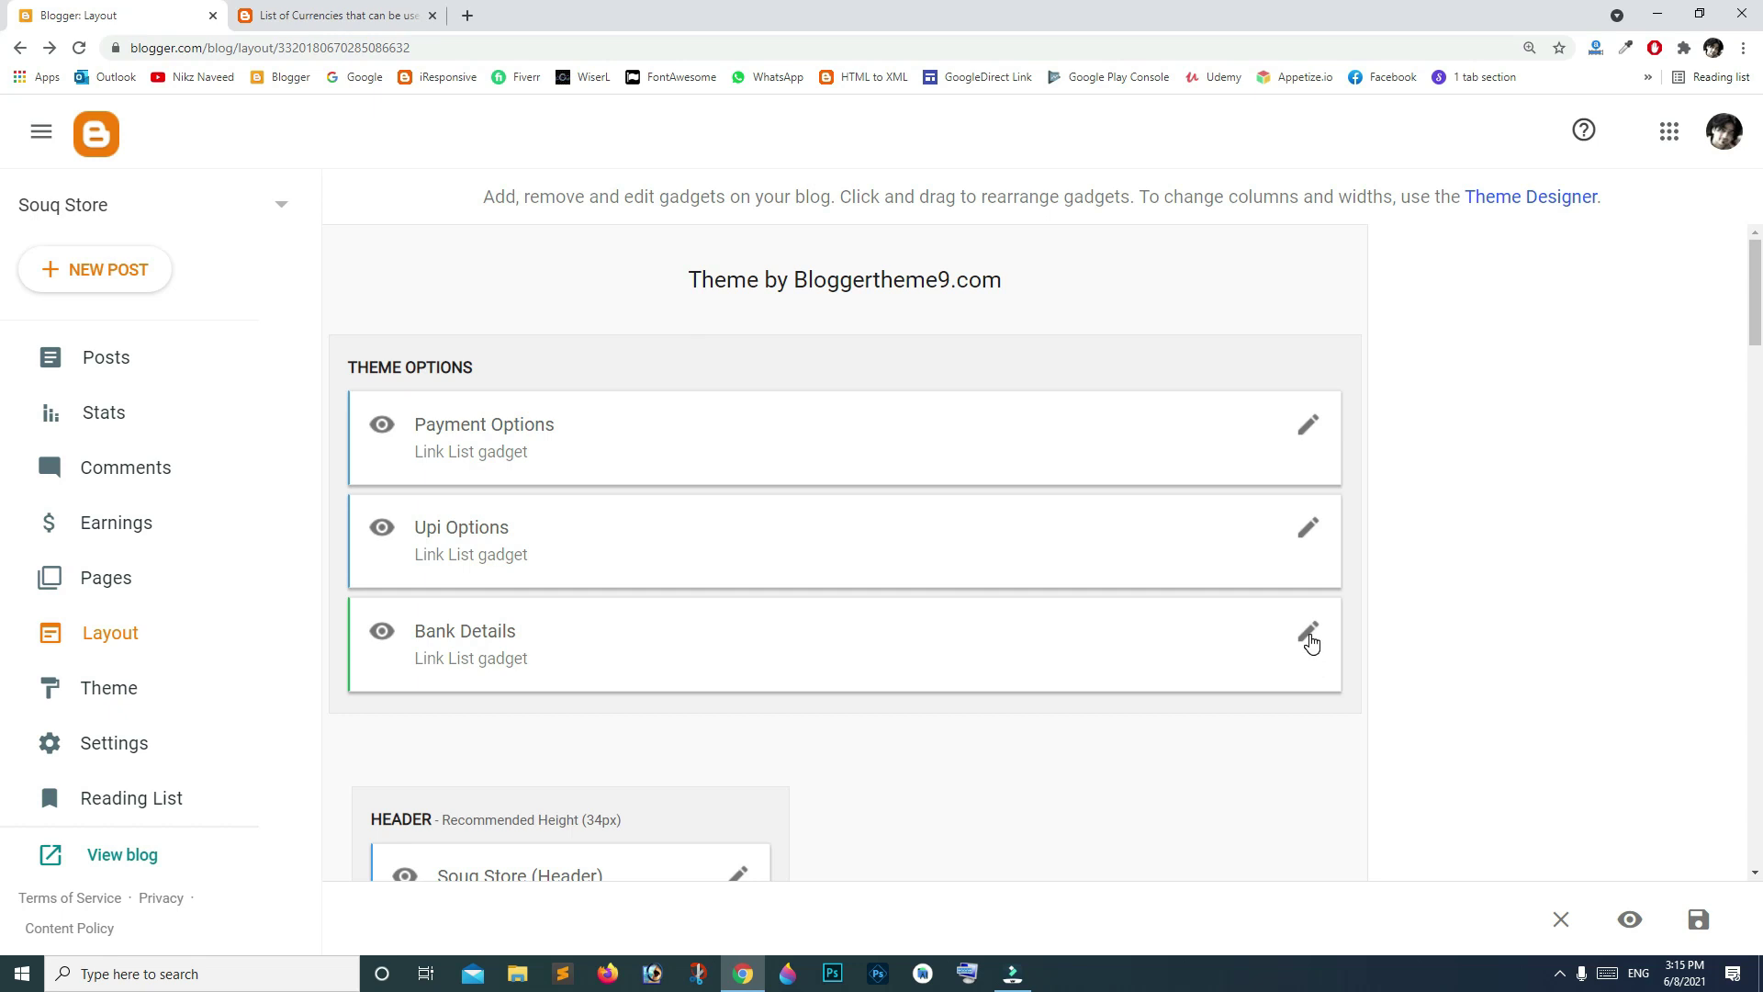
click(1308, 635)
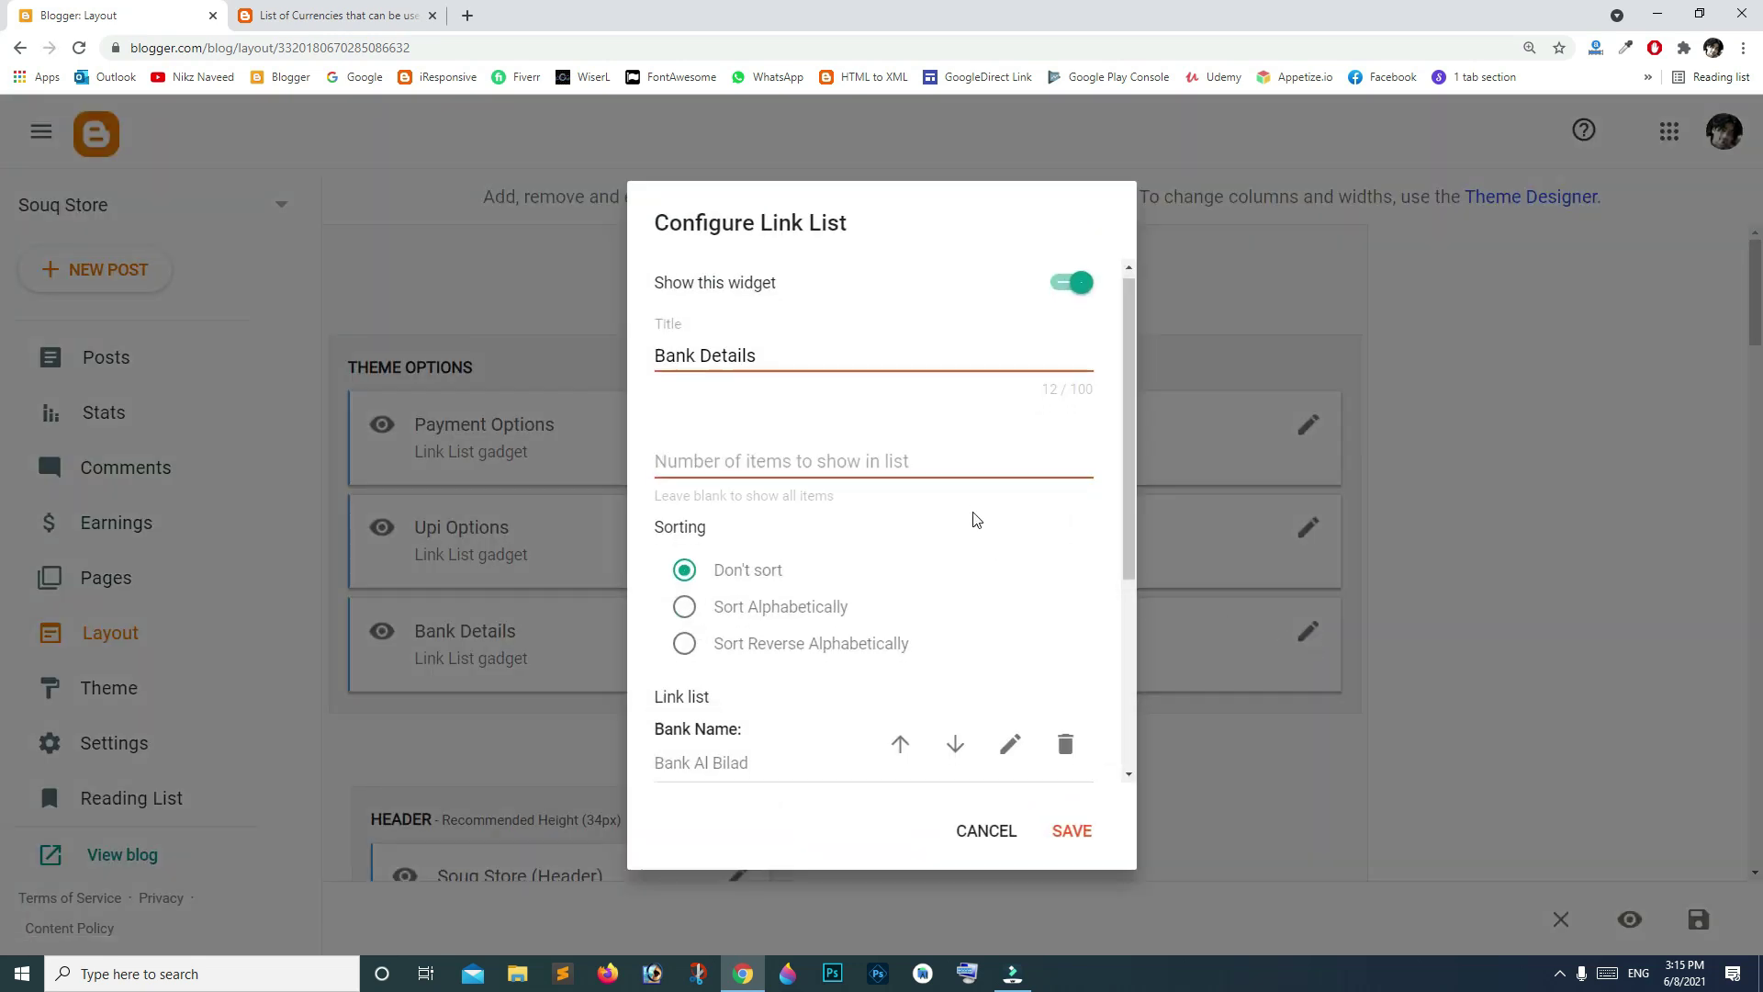
scroll(974, 519, down, 3)
scroll(975, 515, down, 3)
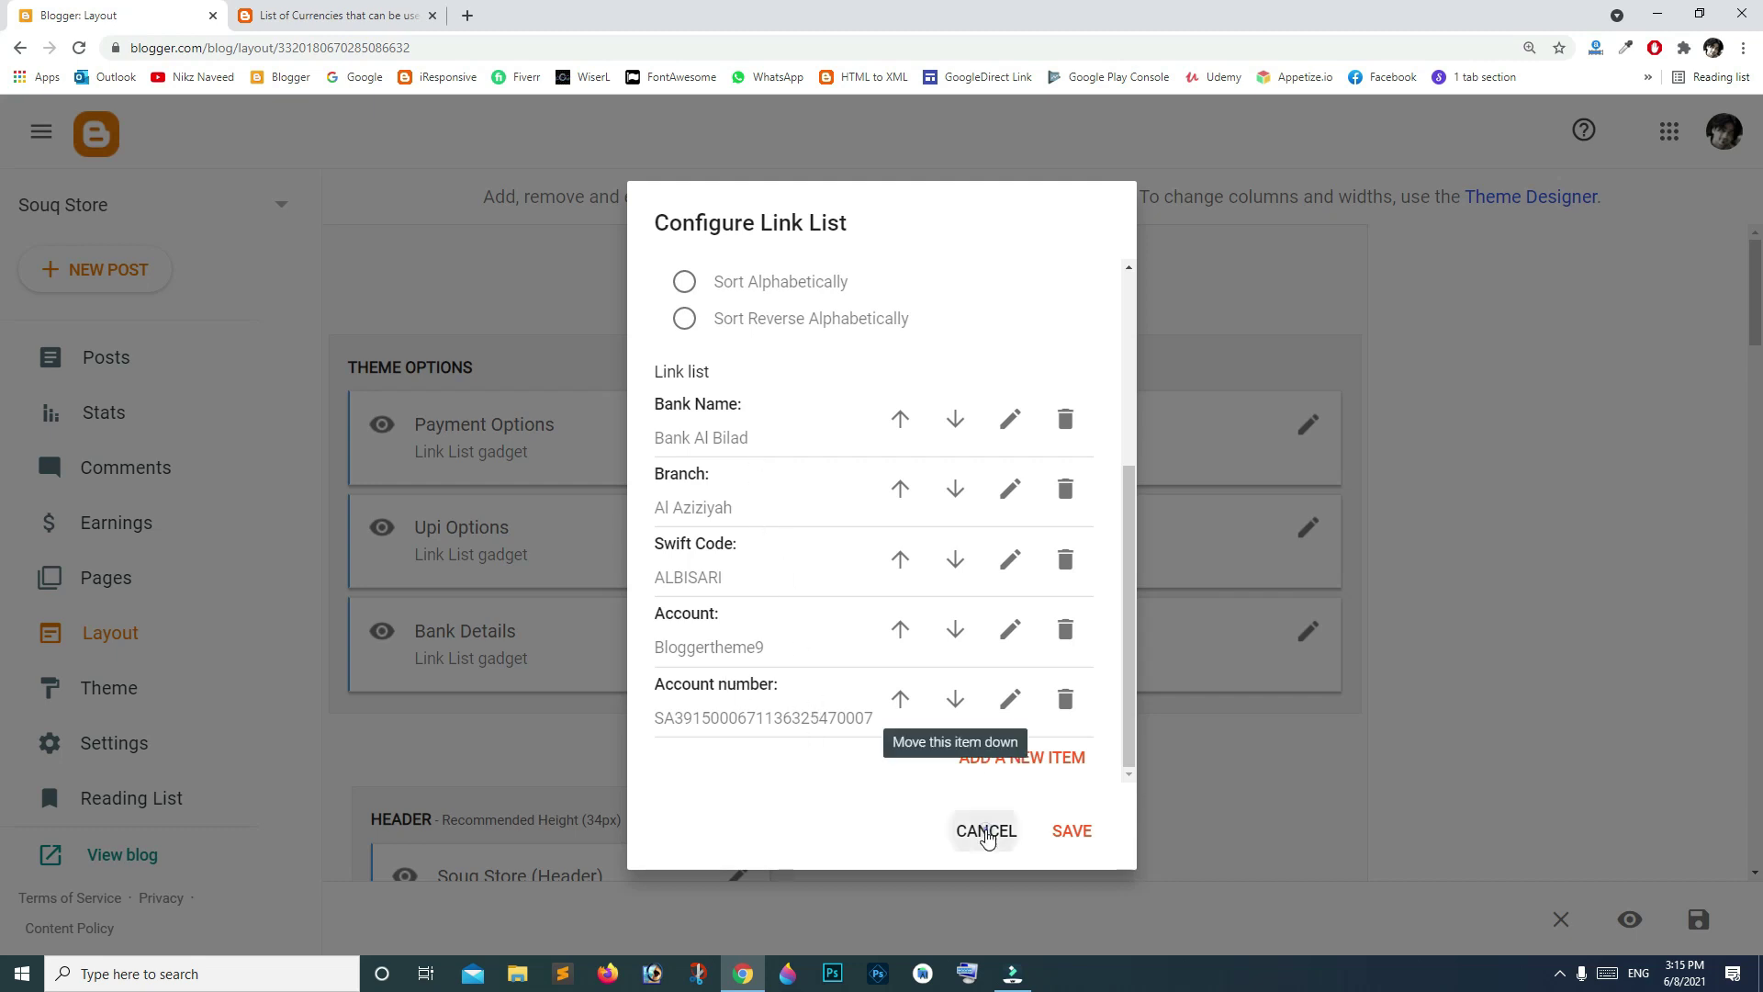
click(986, 831)
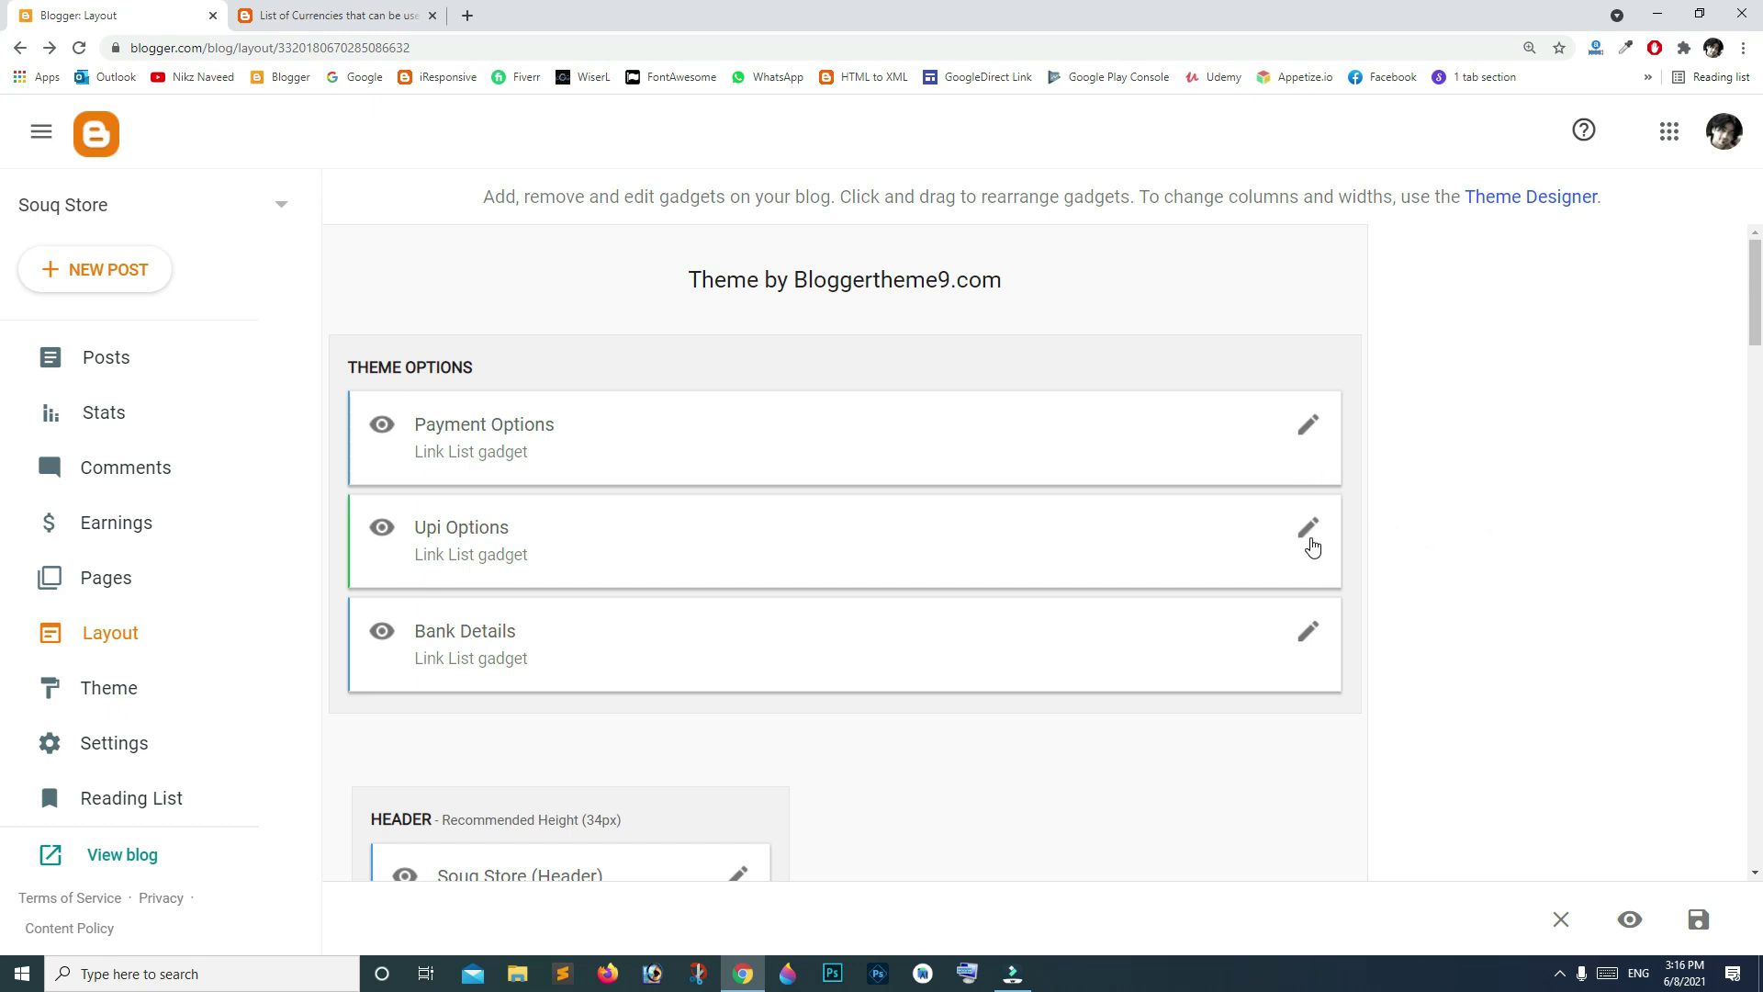
click(1307, 528)
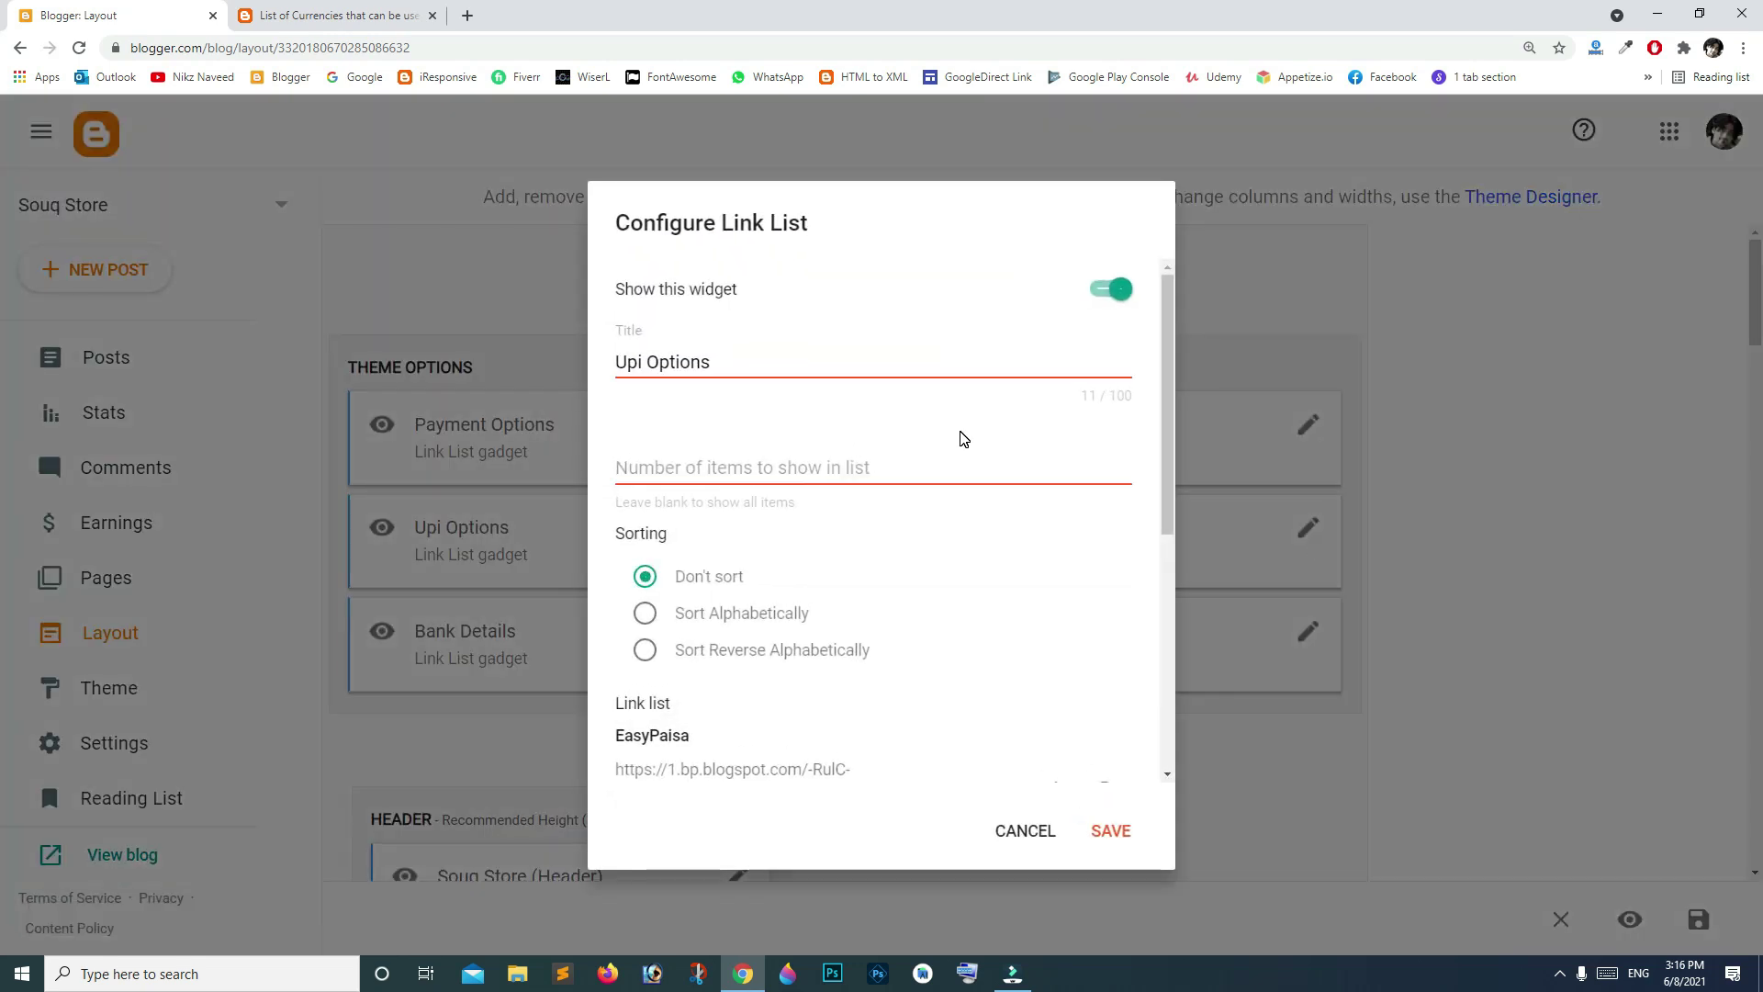
scroll(961, 438, down, 3)
scroll(962, 438, down, 2)
scroll(962, 438, down, 3)
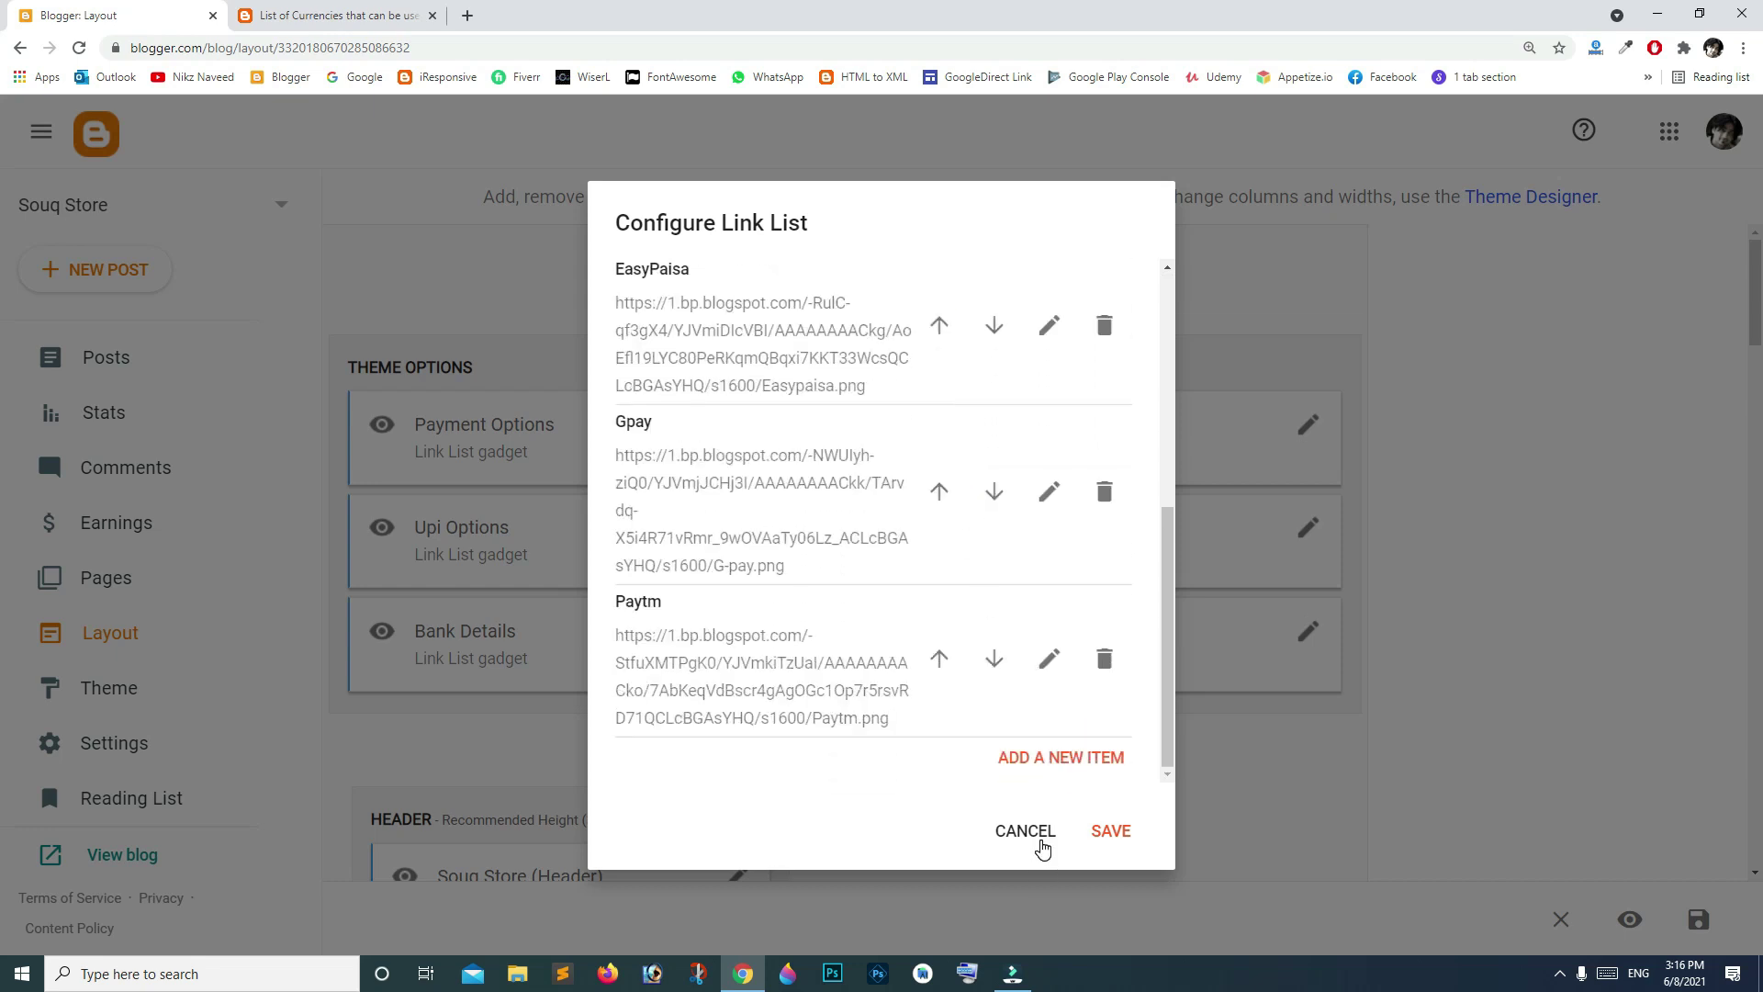
click(1025, 830)
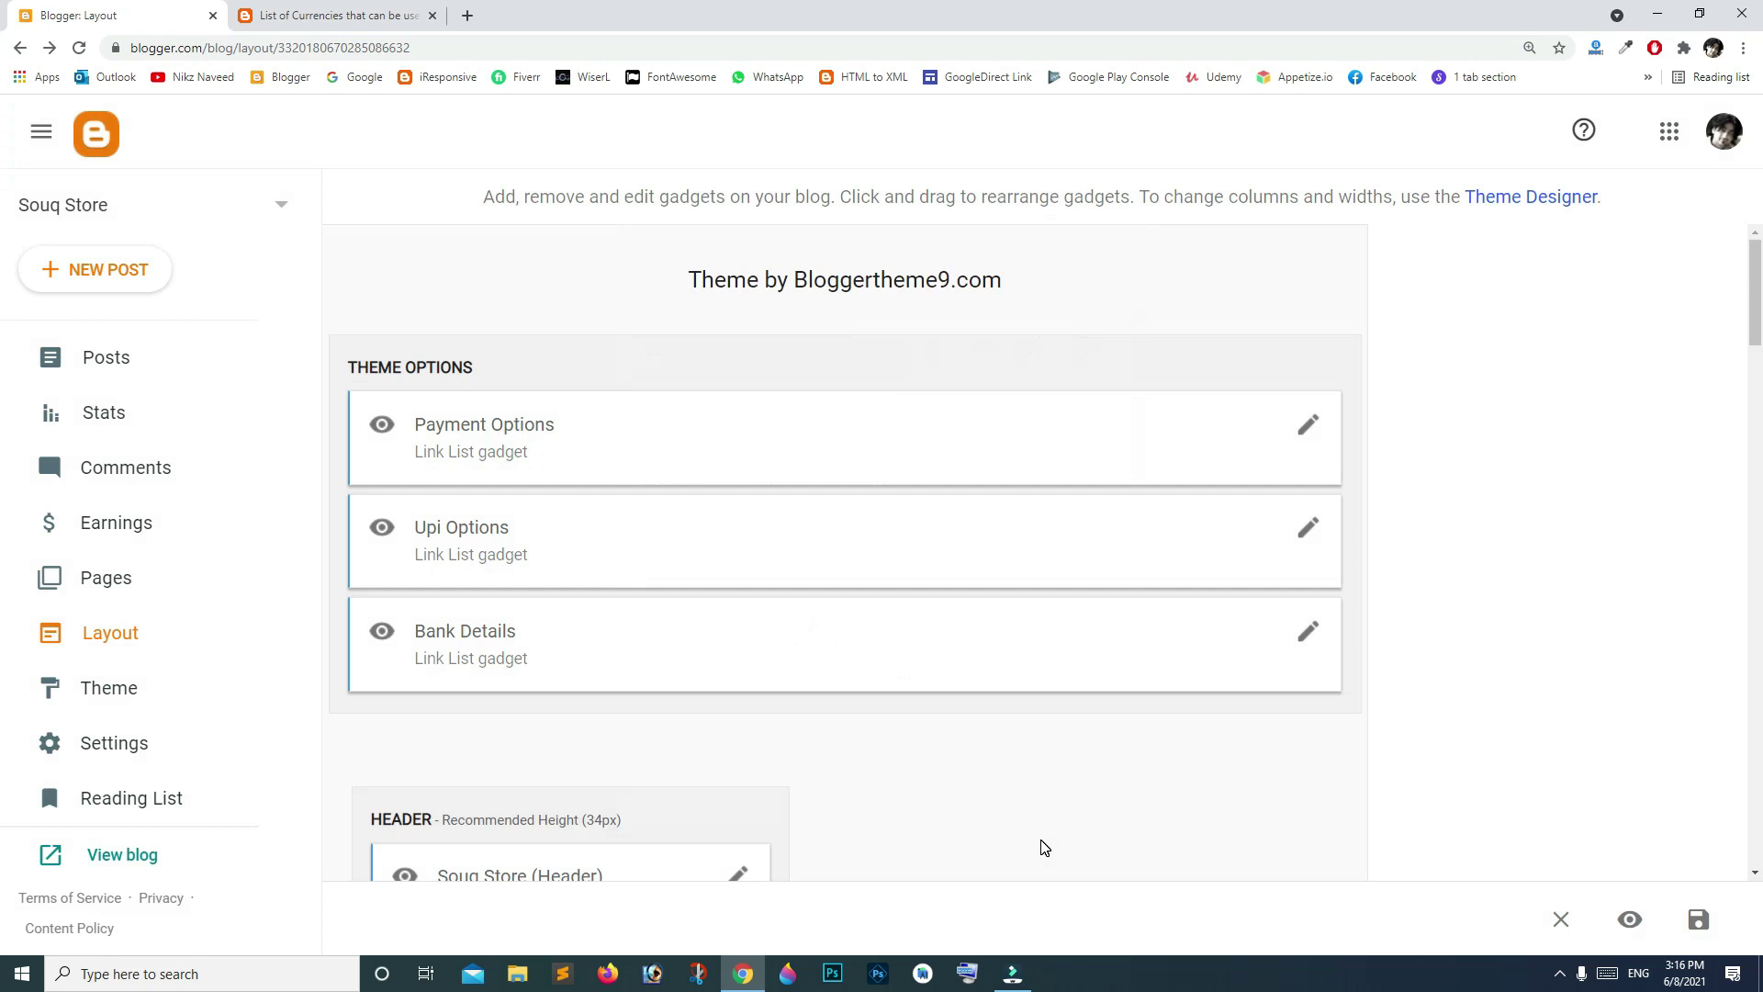
scroll(916, 481, down, 3)
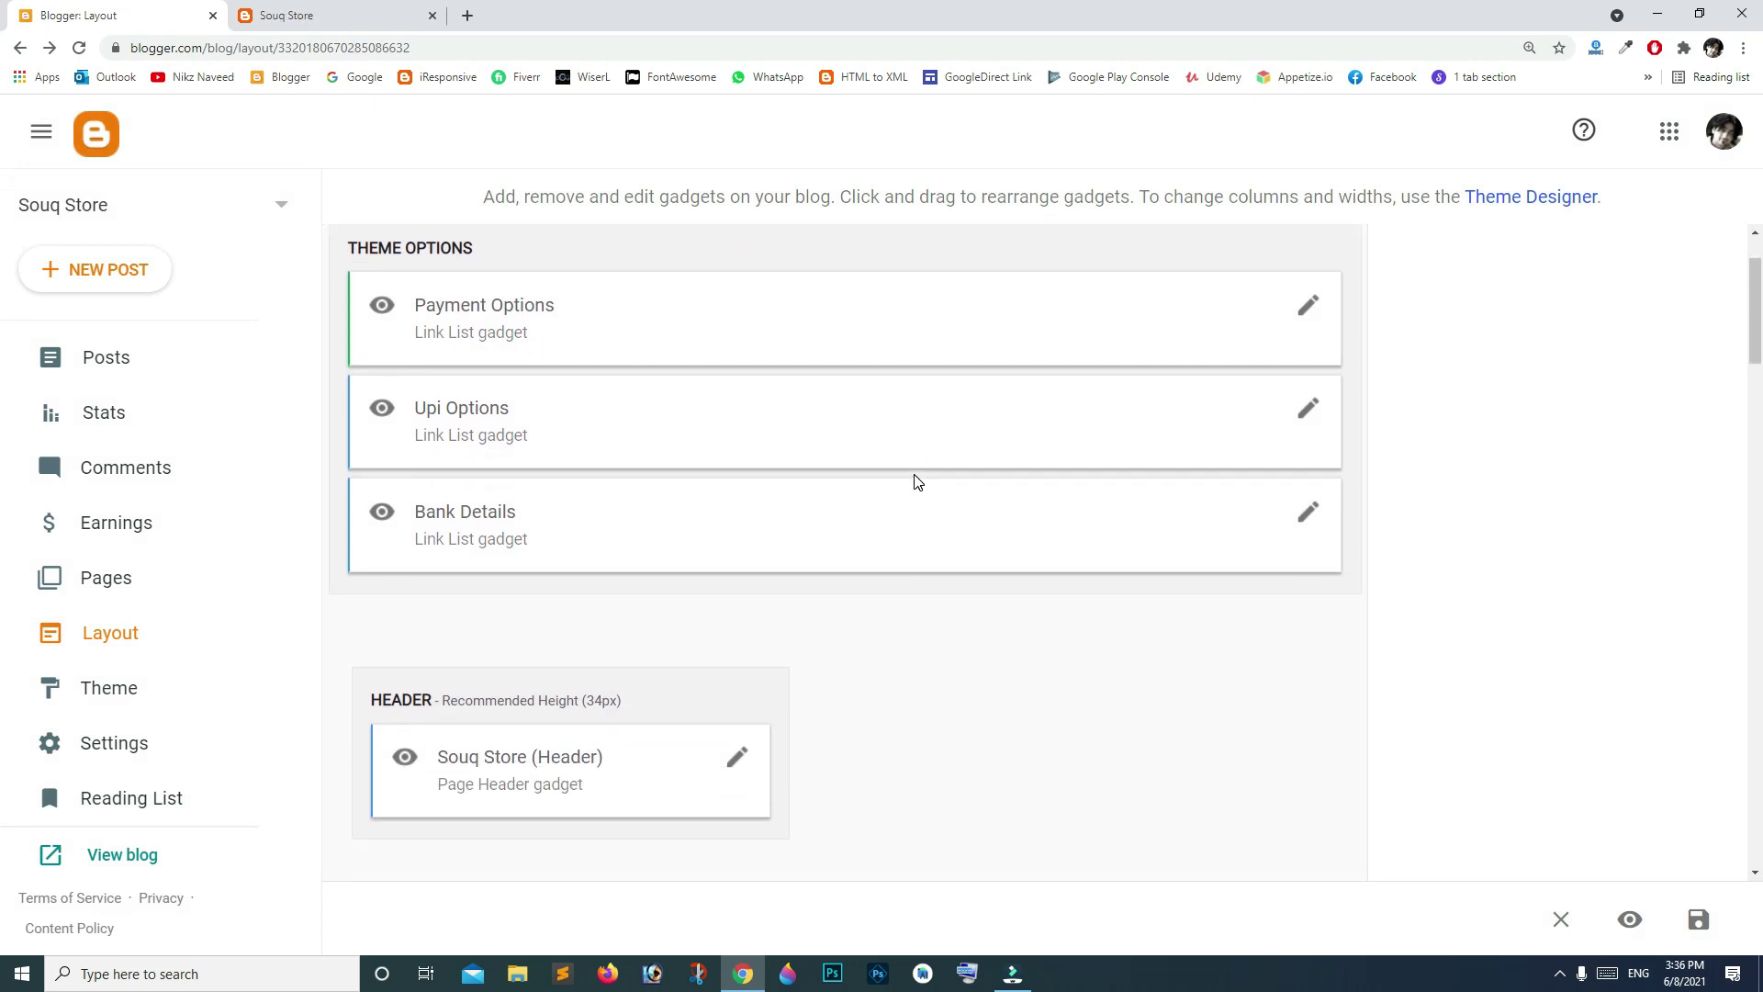
scroll(909, 490, down, 3)
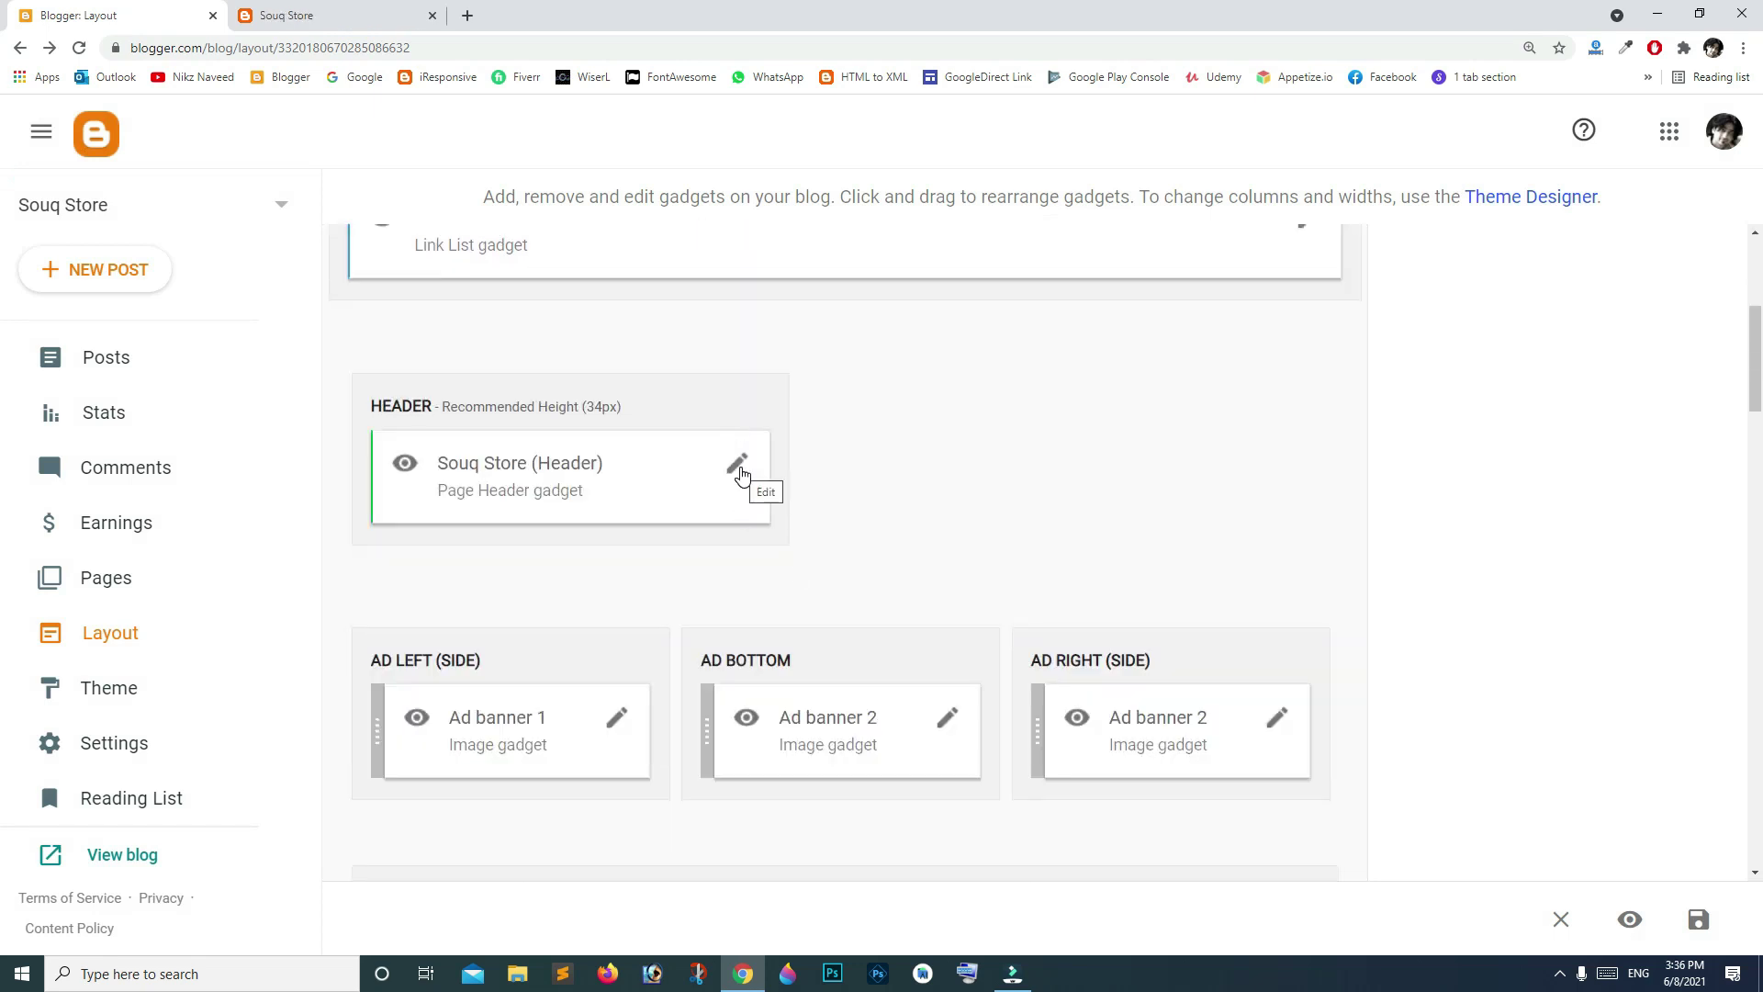
scroll(739, 474, down, 2)
scroll(744, 427, down, 3)
scroll(750, 419, down, 3)
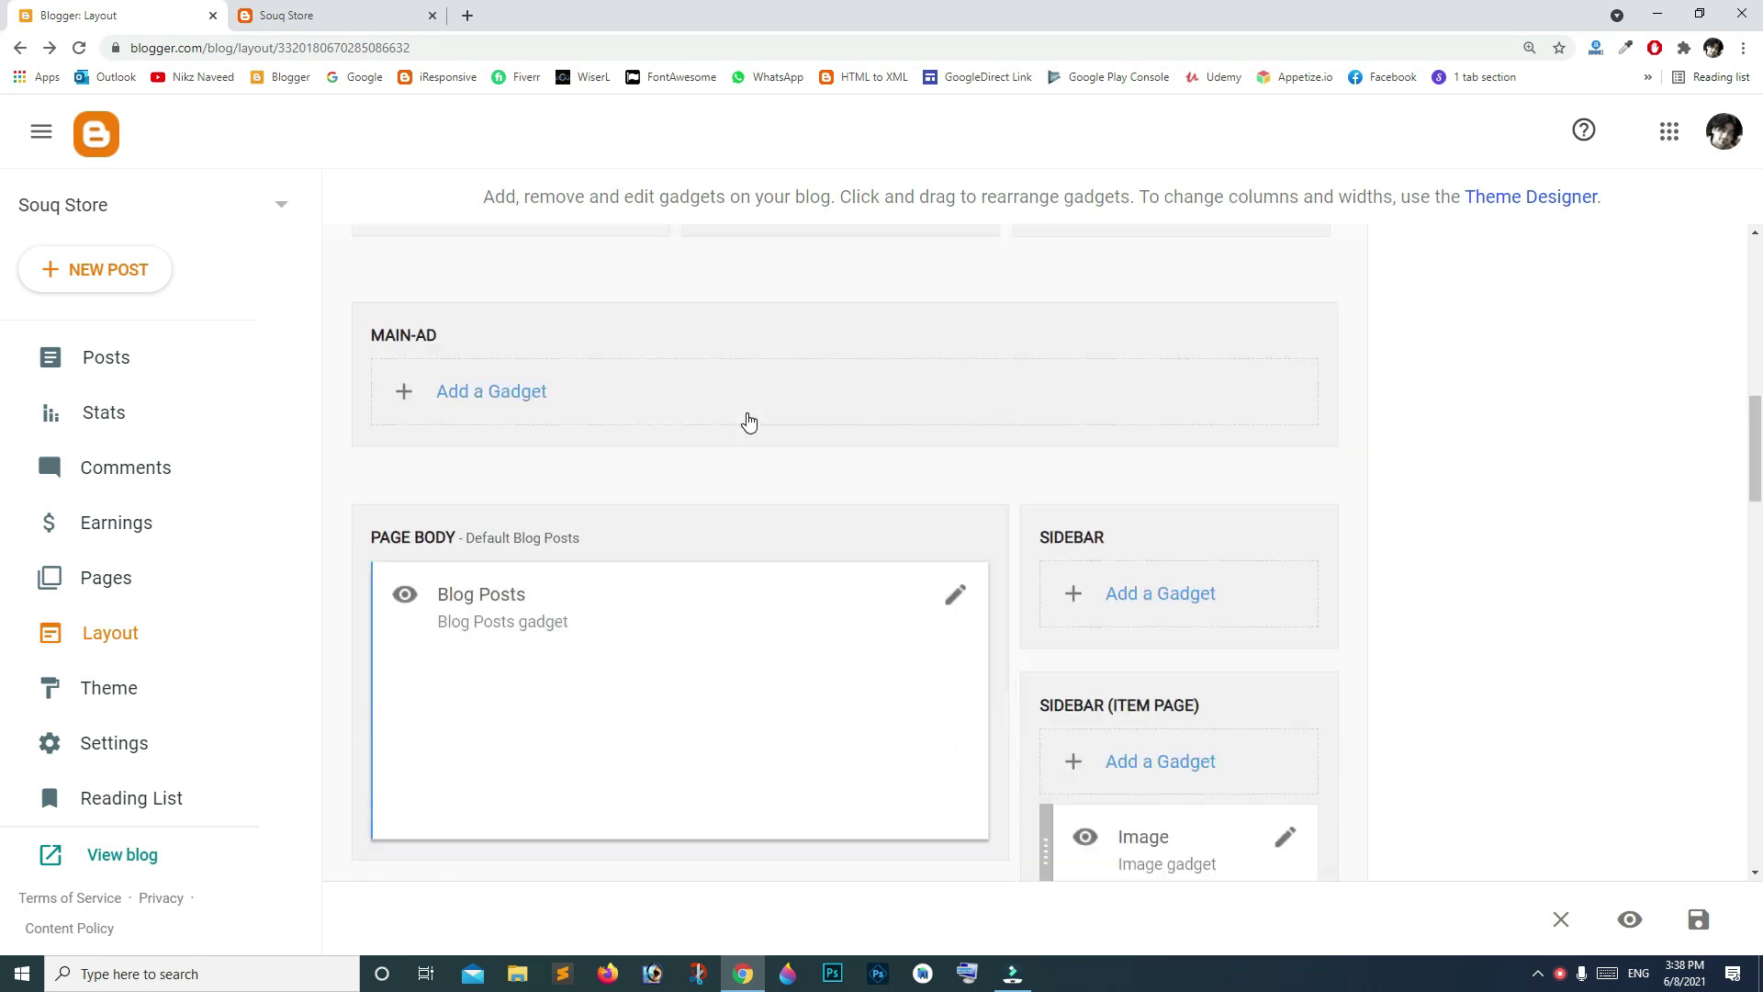
scroll(749, 420, down, 2)
scroll(749, 420, down, 3)
scroll(750, 420, down, 3)
scroll(750, 420, down, 3)
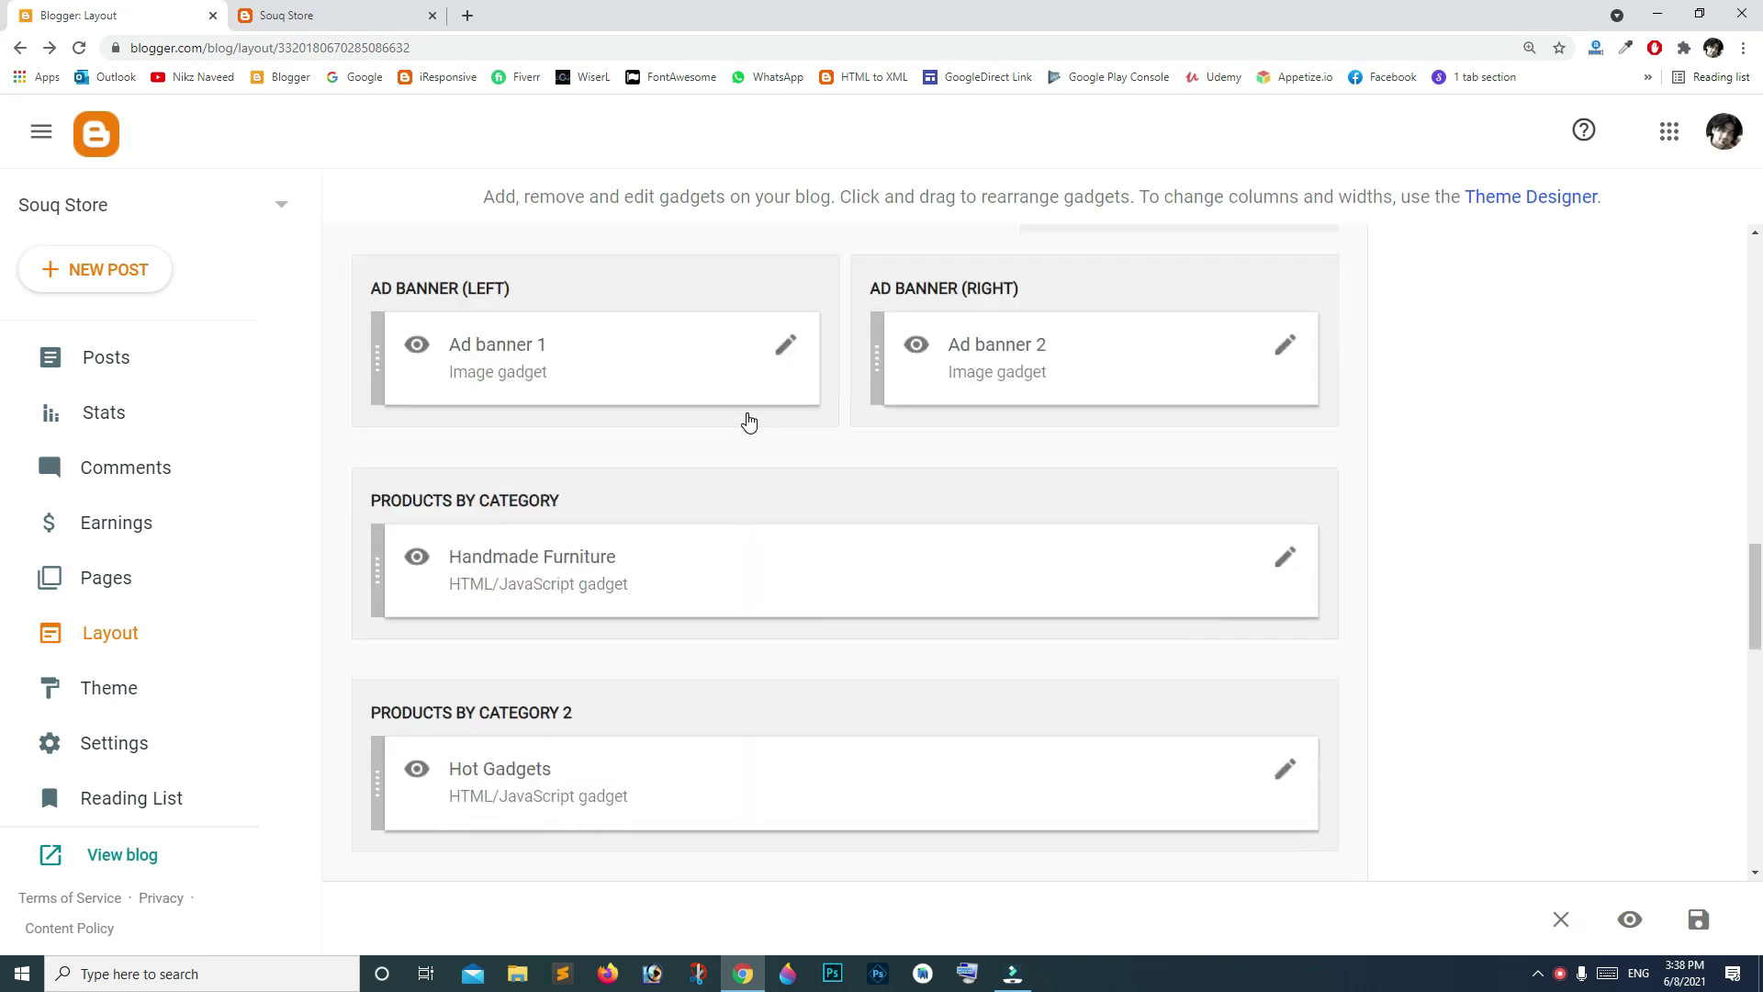
scroll(750, 420, down, 3)
scroll(749, 420, down, 3)
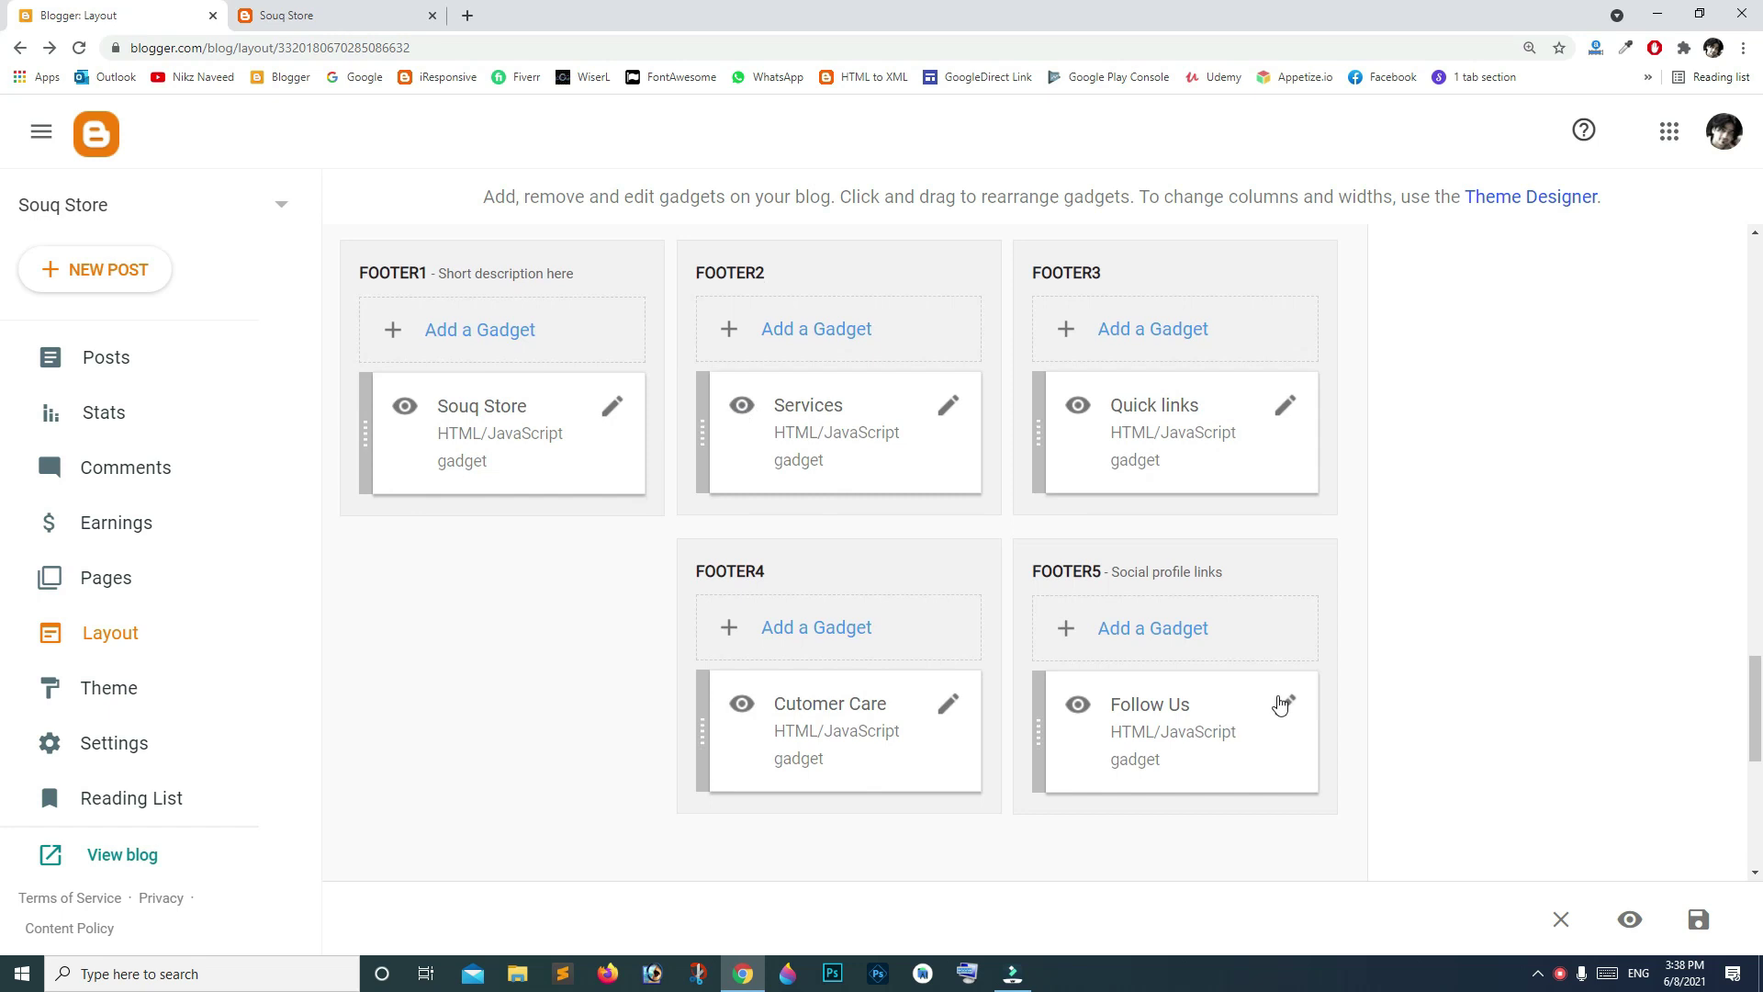
Step: Preview the live Souq Store site, then open the Souq Store theme in Edit HTML
click(287, 15)
scroll(486, 214, down, 1)
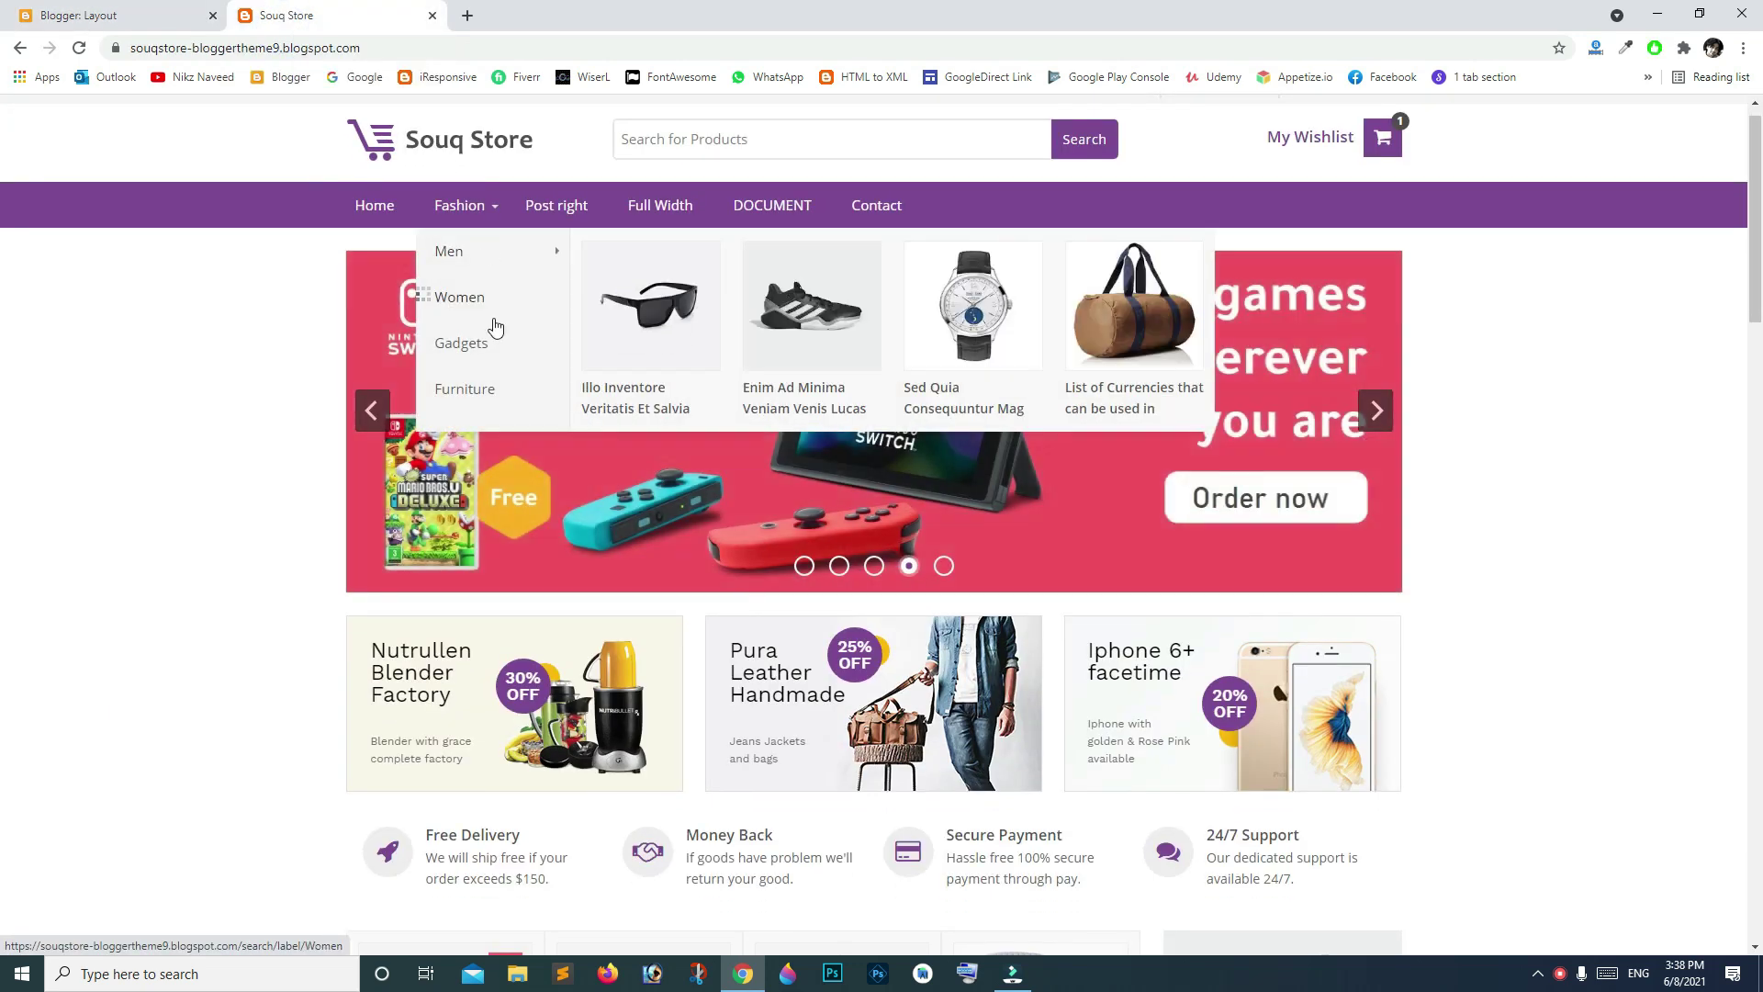
scroll(497, 326, up, 1)
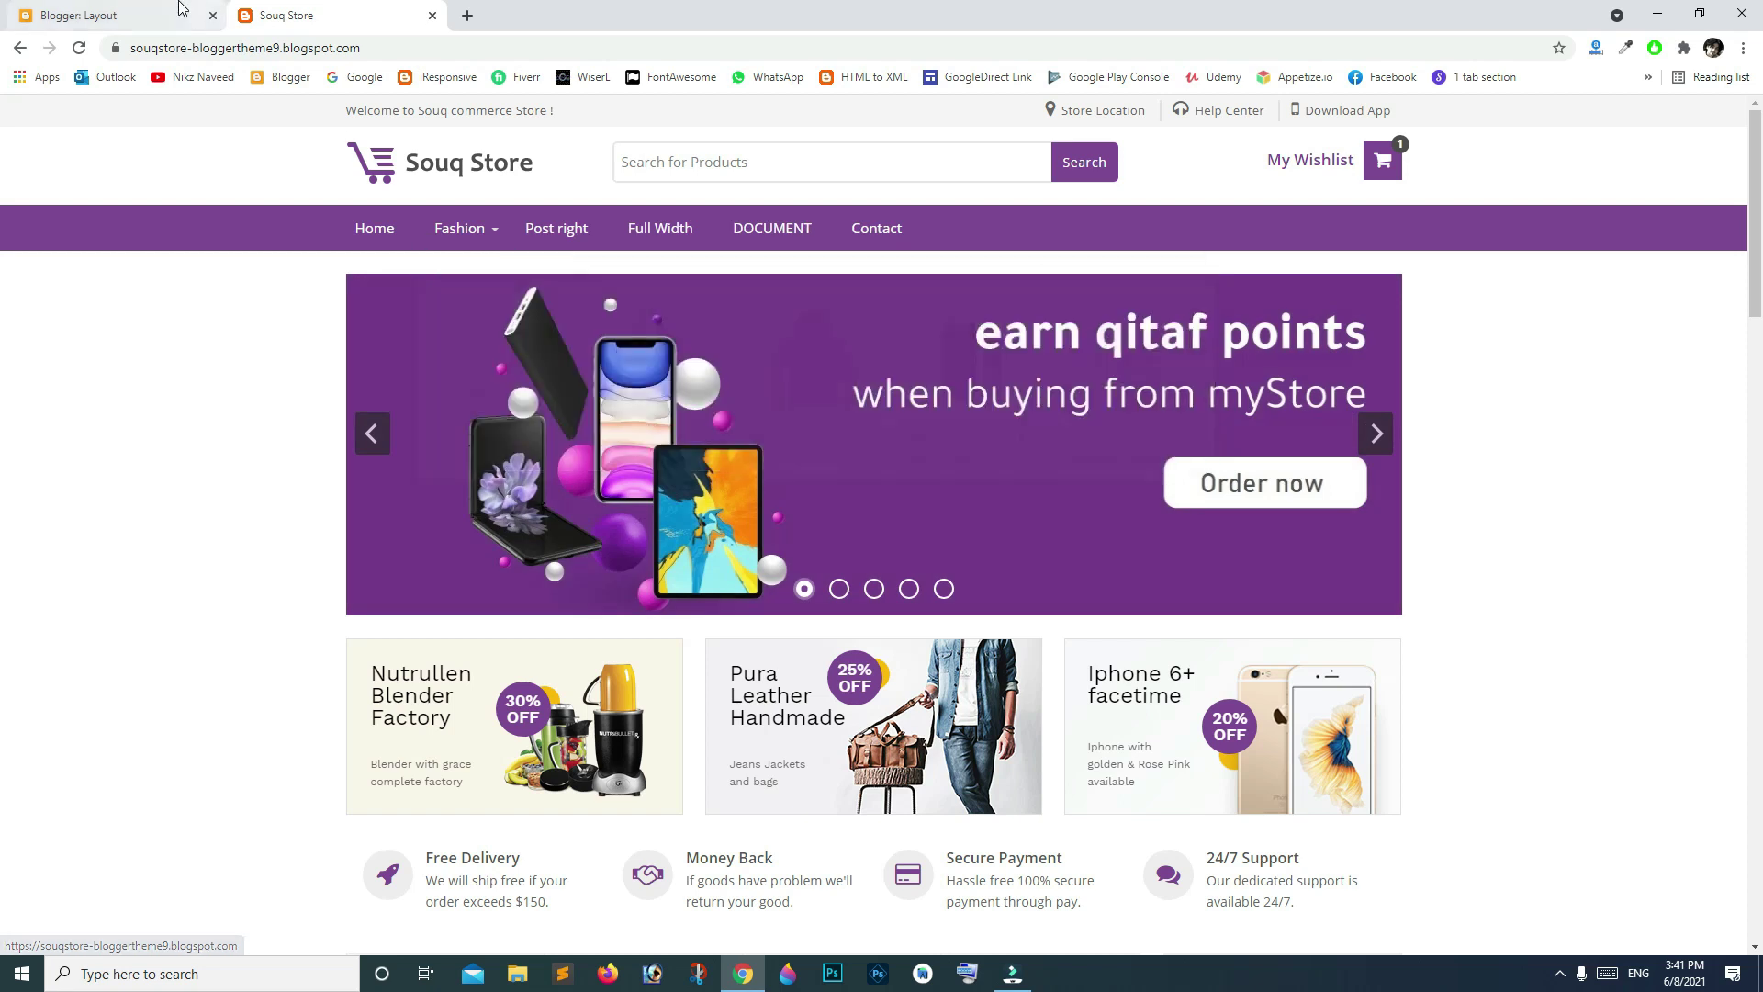
click(77, 15)
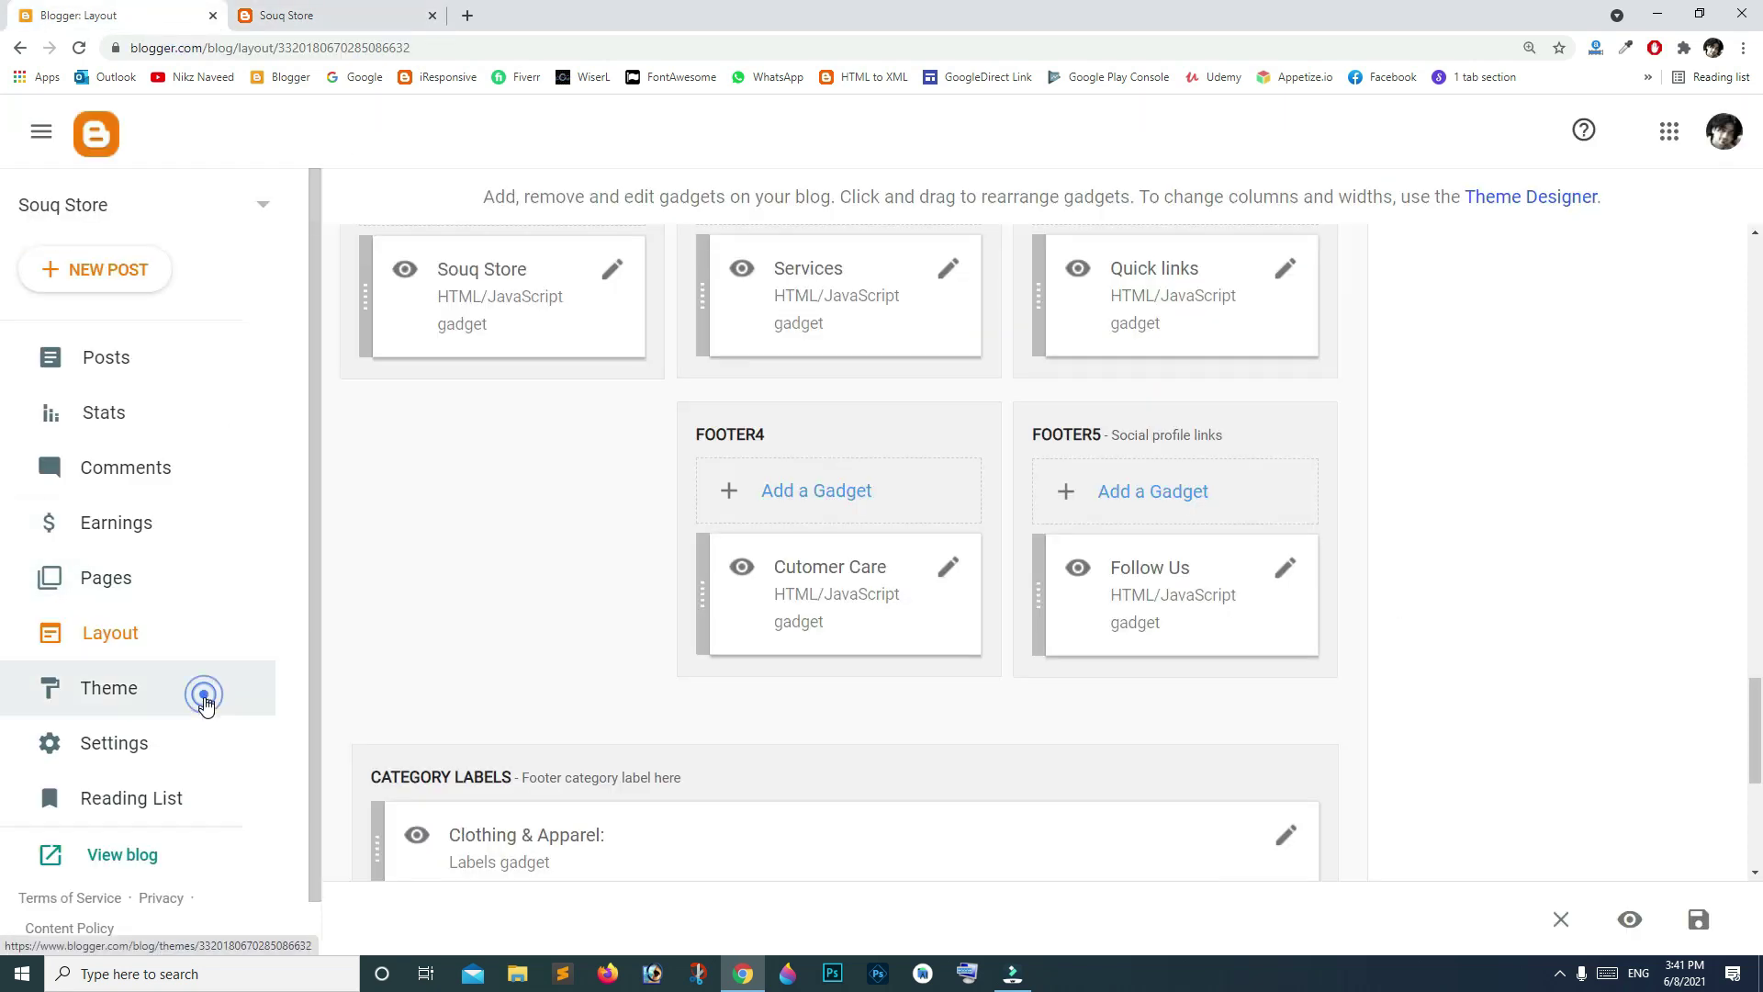
click(206, 686)
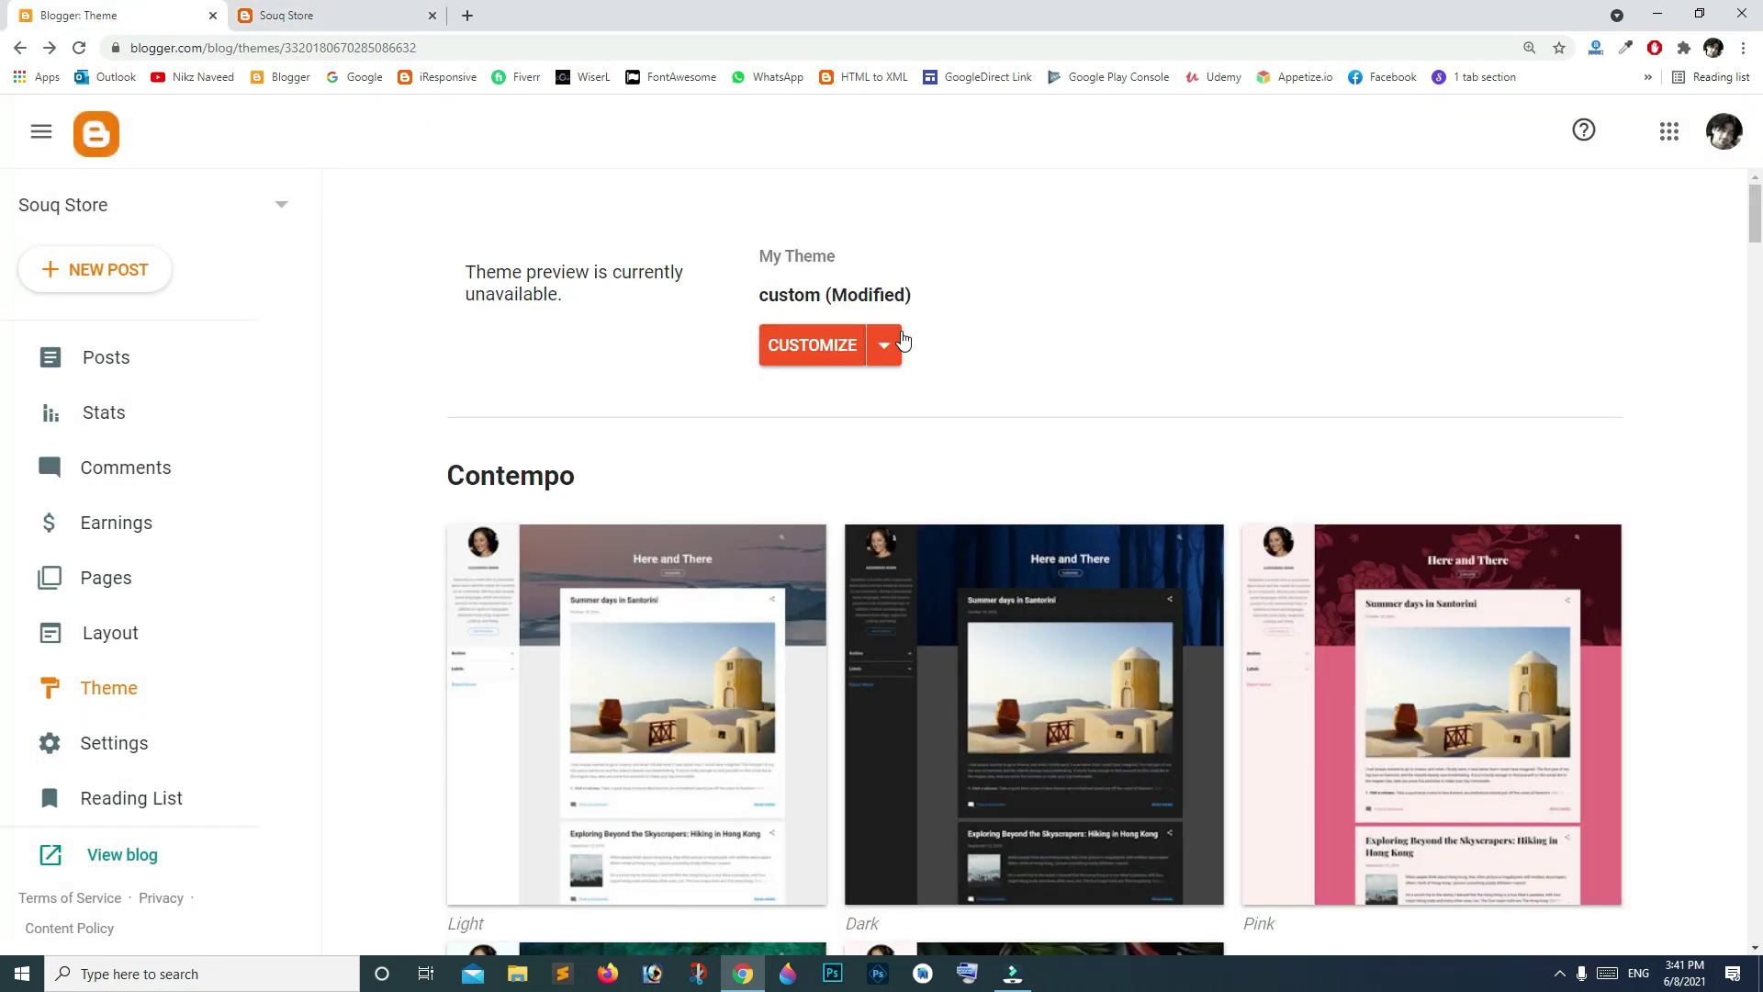
click(888, 344)
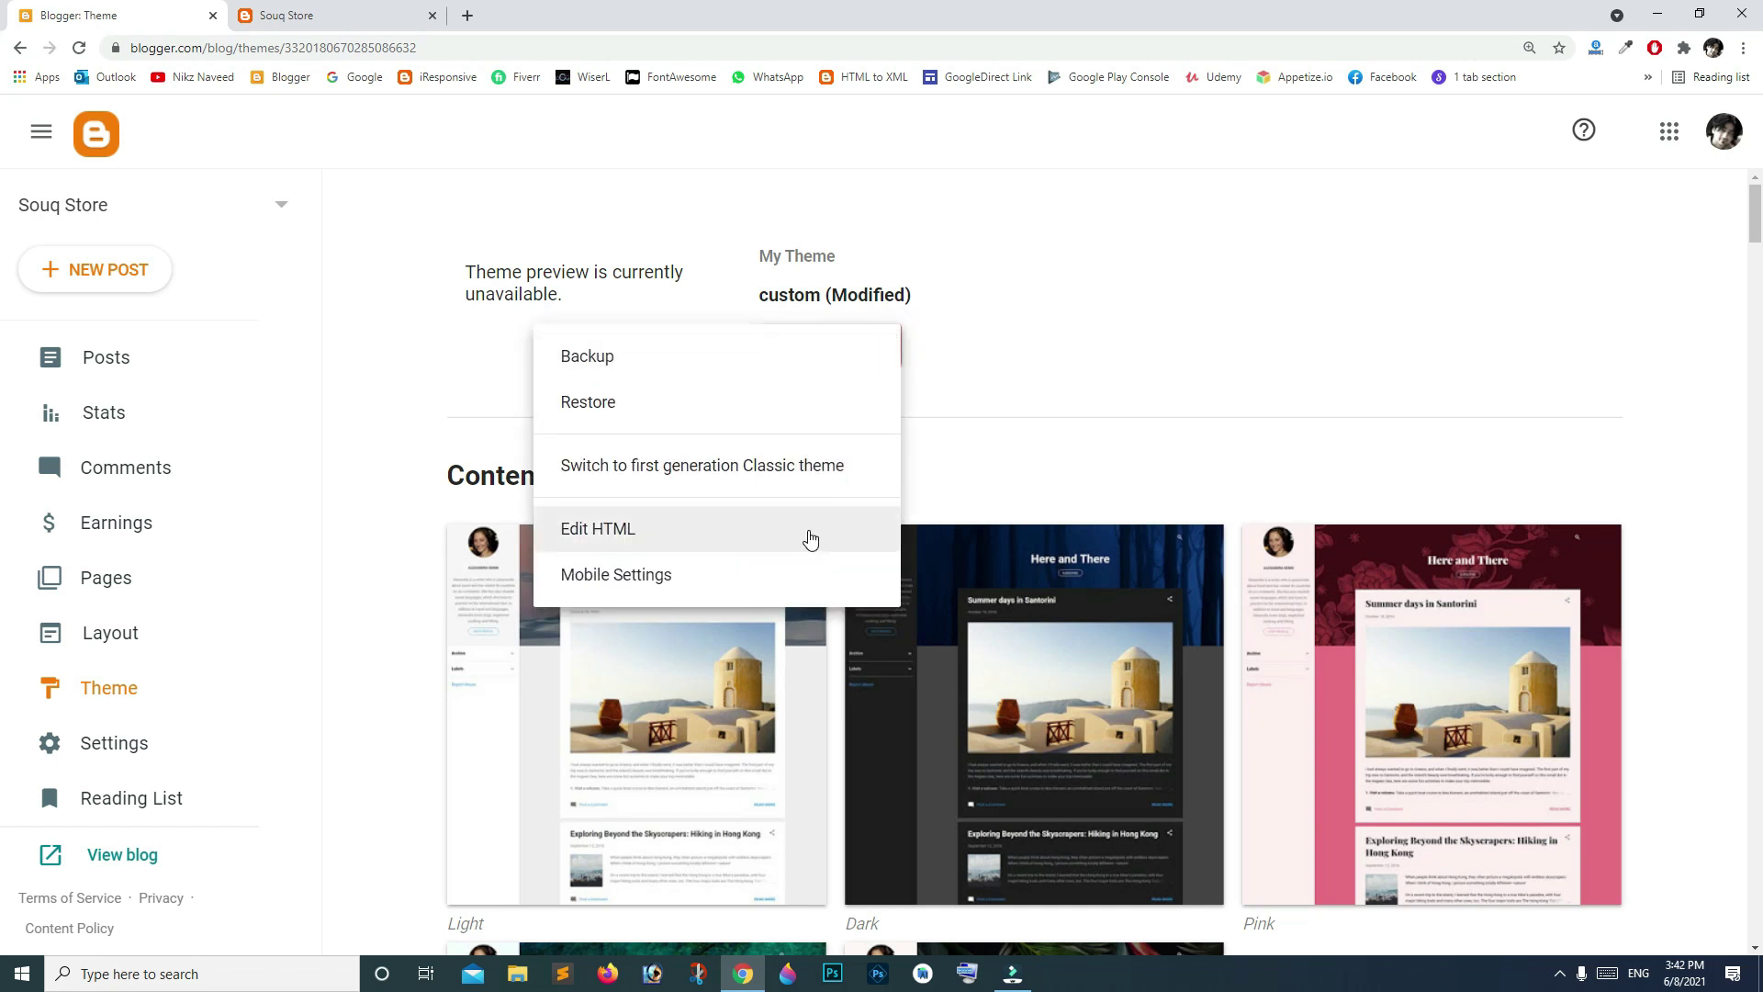
click(810, 534)
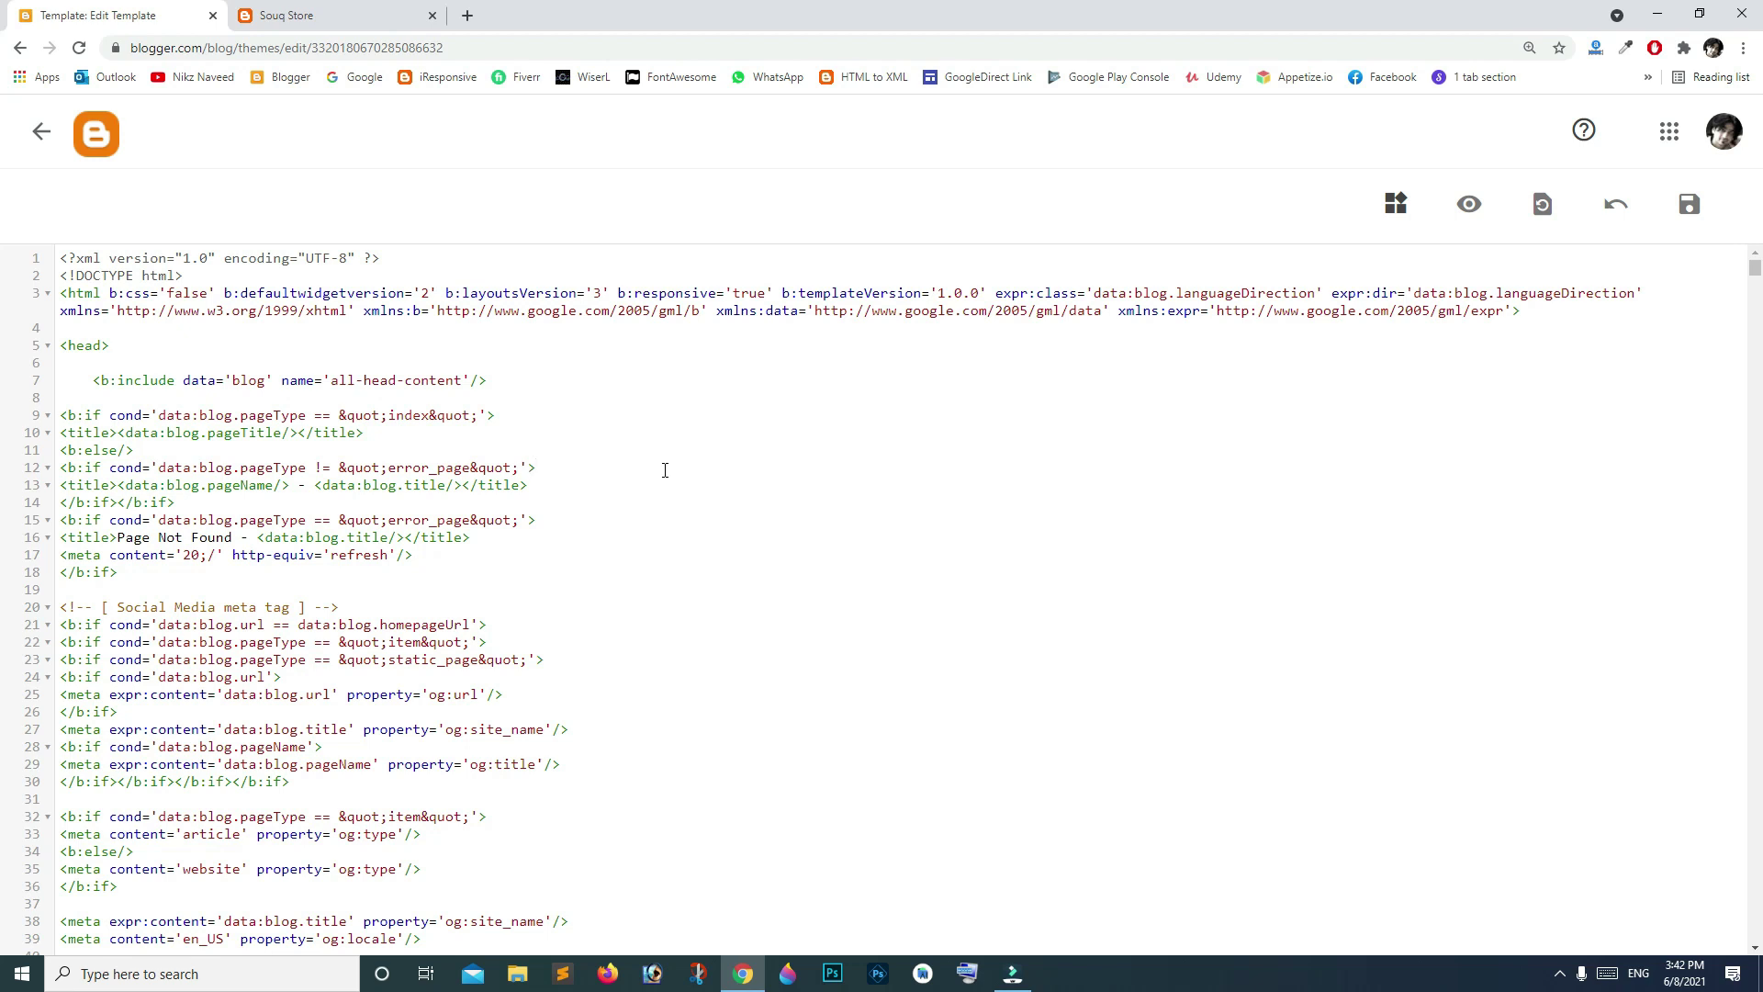
Step: Search the theme code for 'women' to reach the Fashion mega-menu links
key(ctrl+f)
text(women)
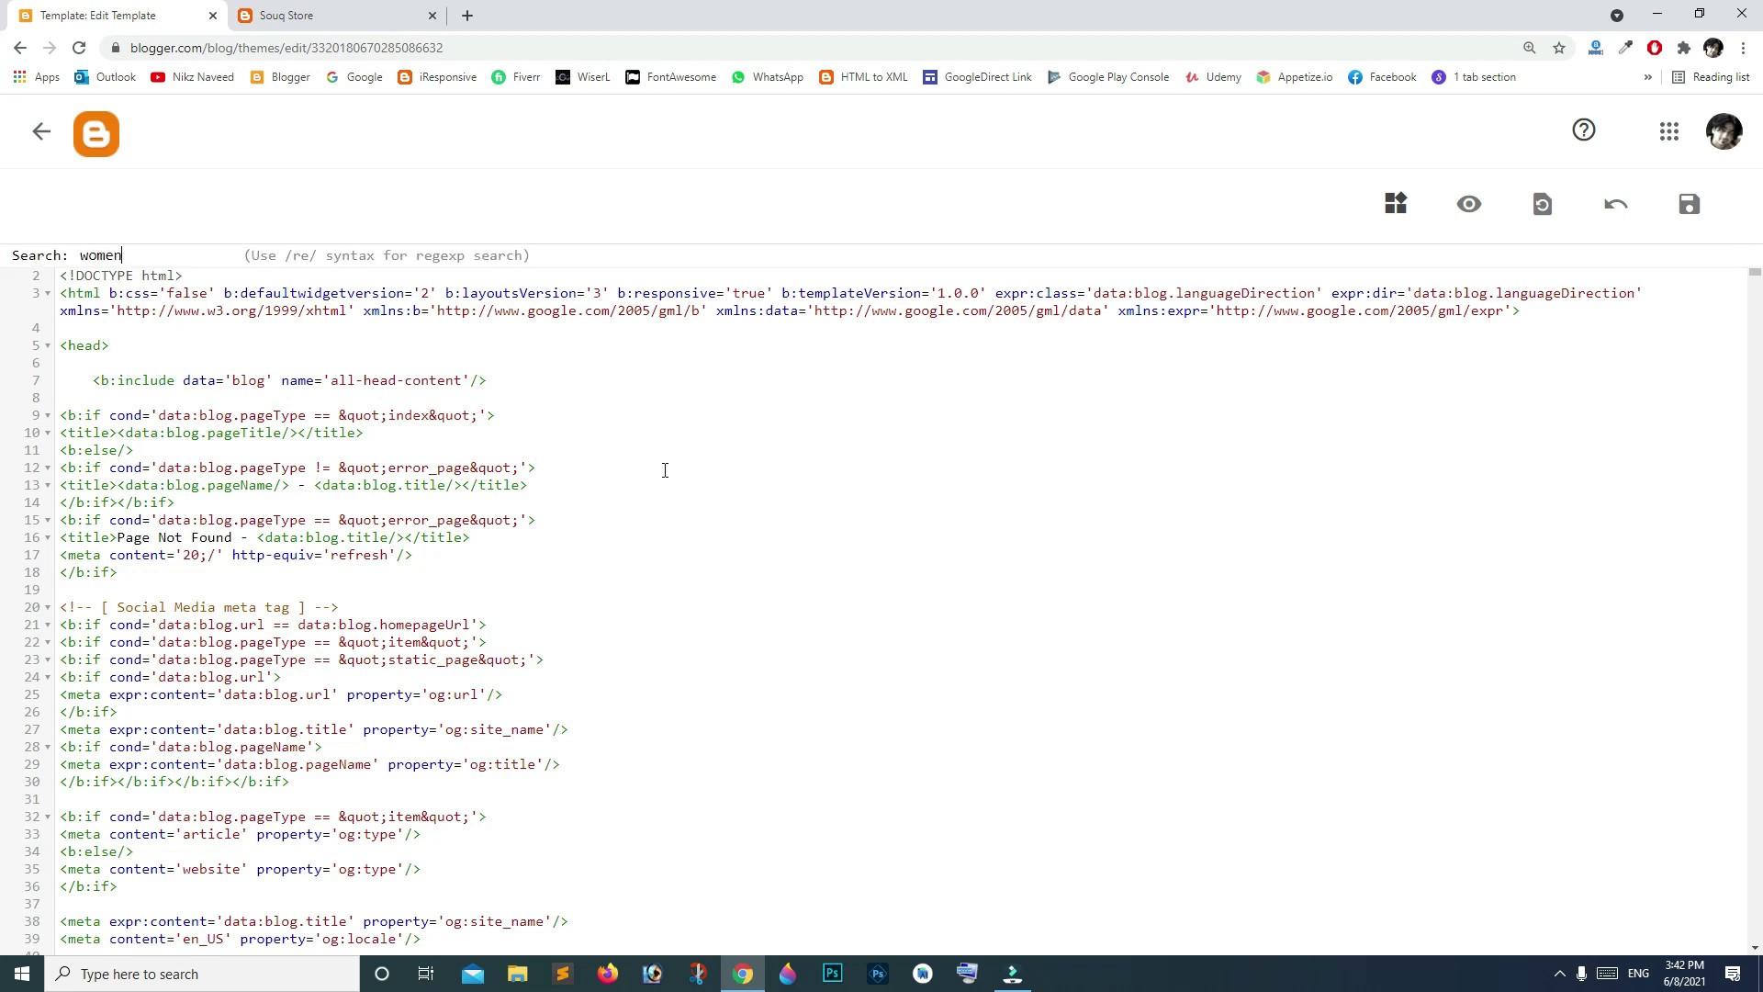
key(Return)
scroll(497, 585, down, 1)
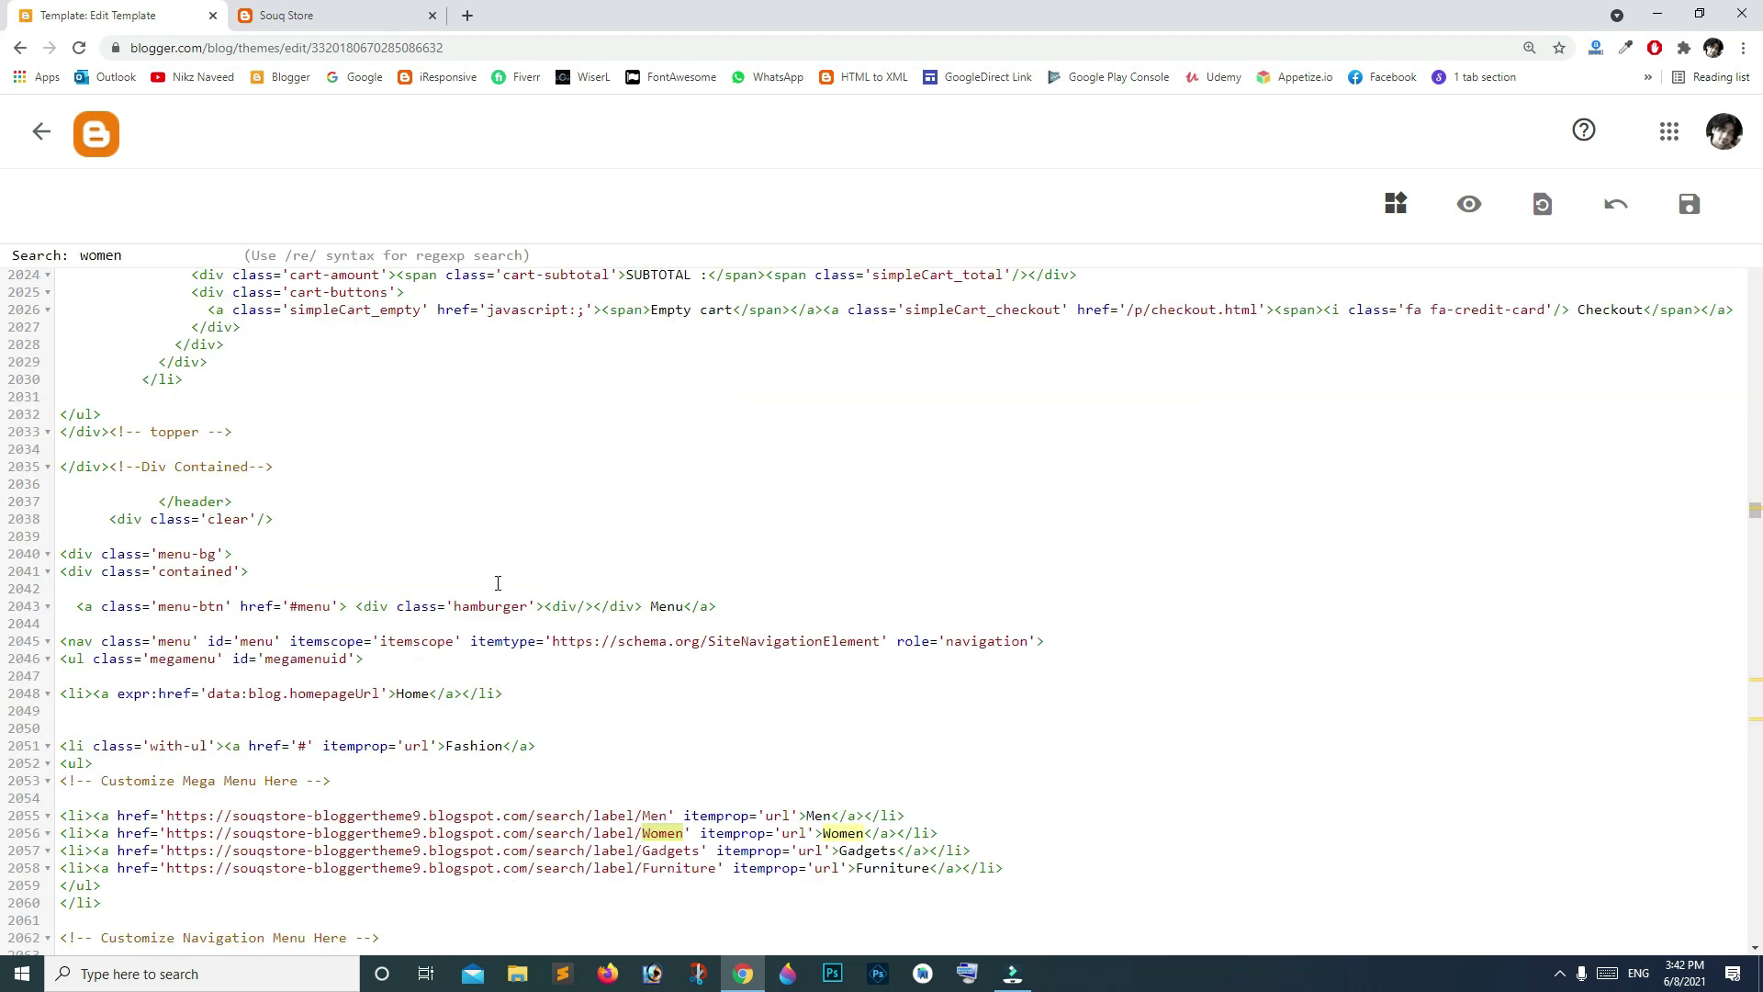
scroll(498, 583, down, 4)
scroll(497, 583, down, 3)
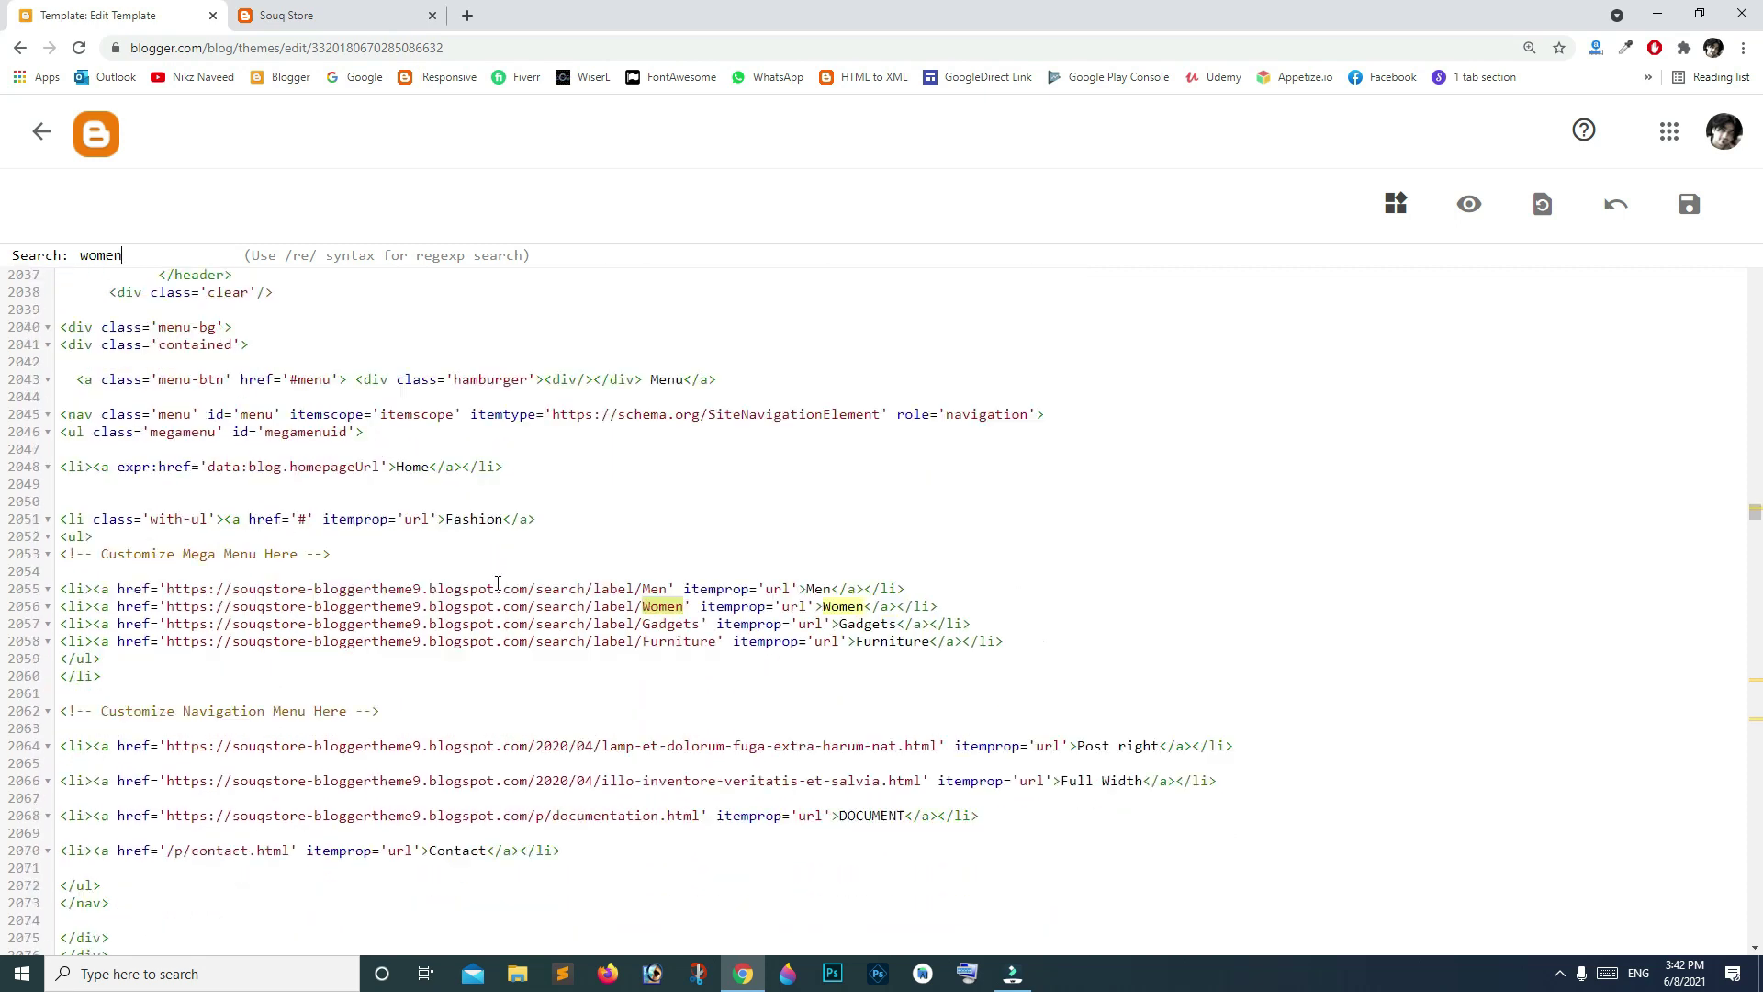